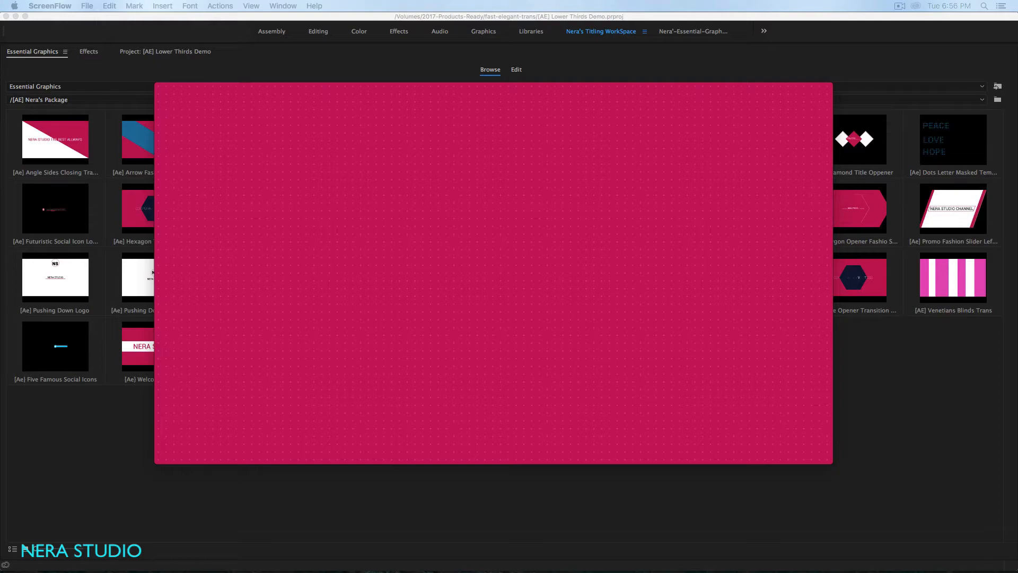
# Step: Switch to Firefox and review the Nera Studio projects page and the Particles Overlay Matte Pack product page
pyautogui.click(552, 534)
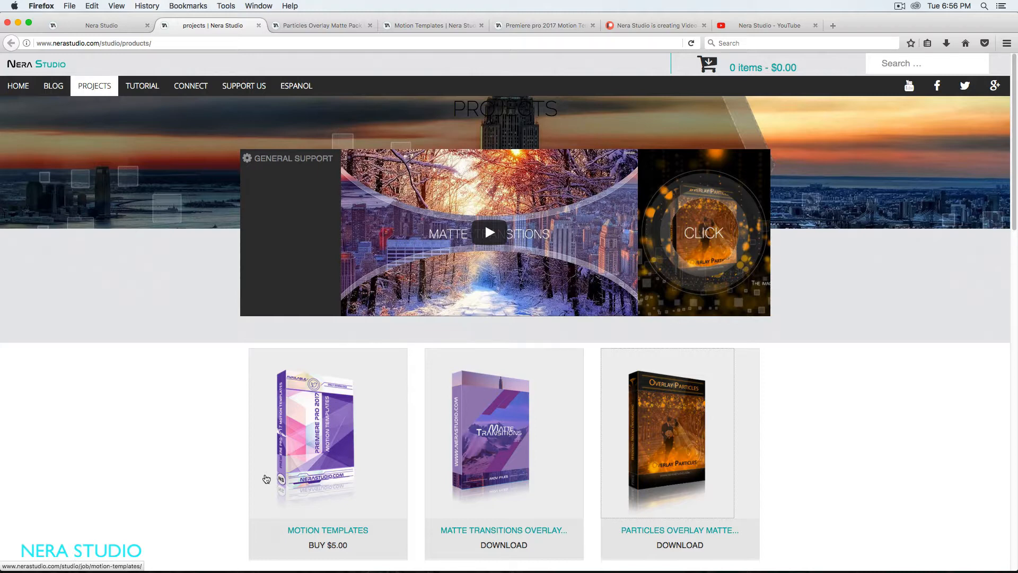
pyautogui.scroll(-2, 254, 473)
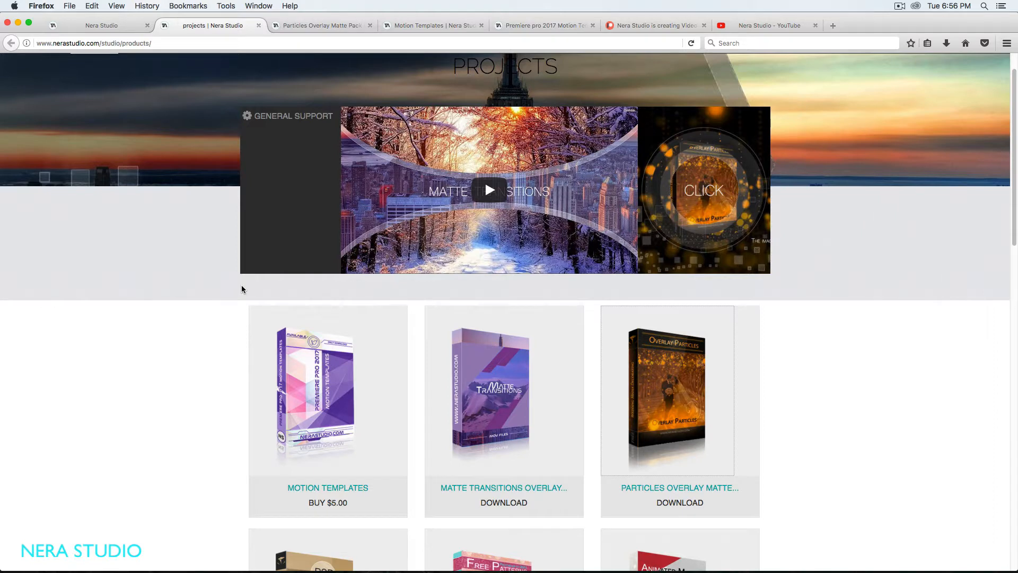
pyautogui.click(299, 26)
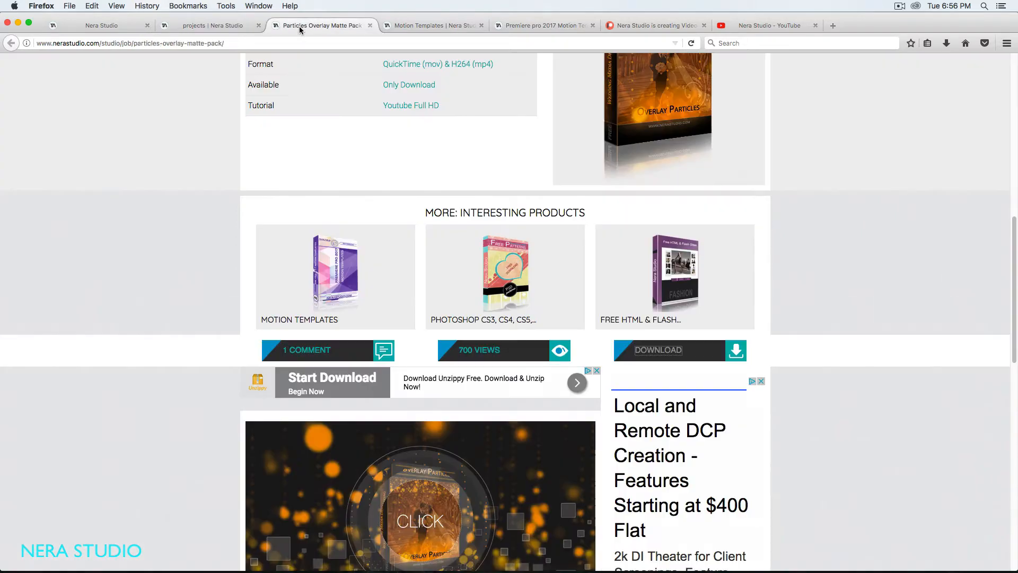
pyautogui.scroll(10, 163, 319)
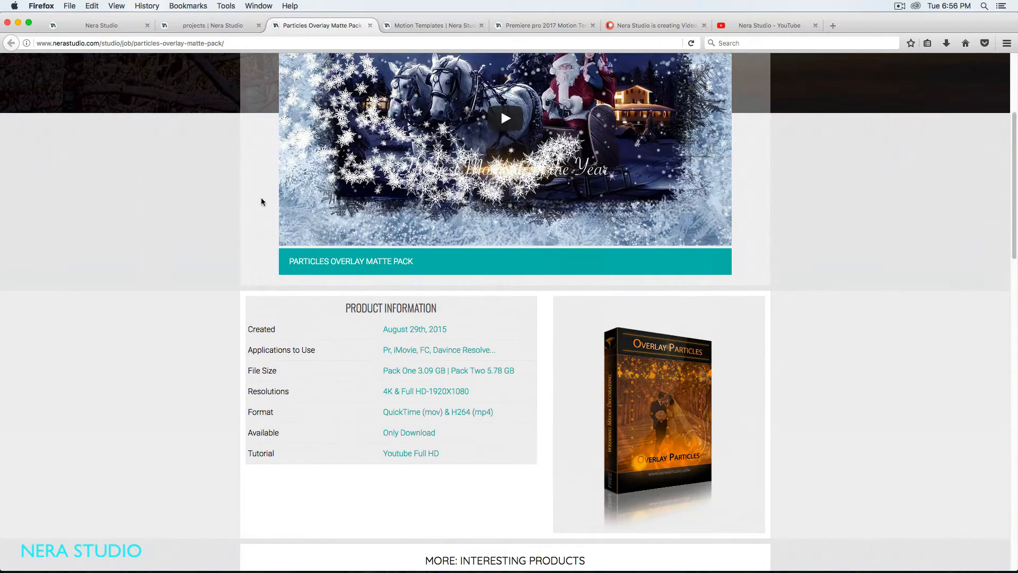
# Step: Examine the Motion Templates product page, including its product information and written description
pyautogui.click(415, 26)
pyautogui.scroll(10, 211, 339)
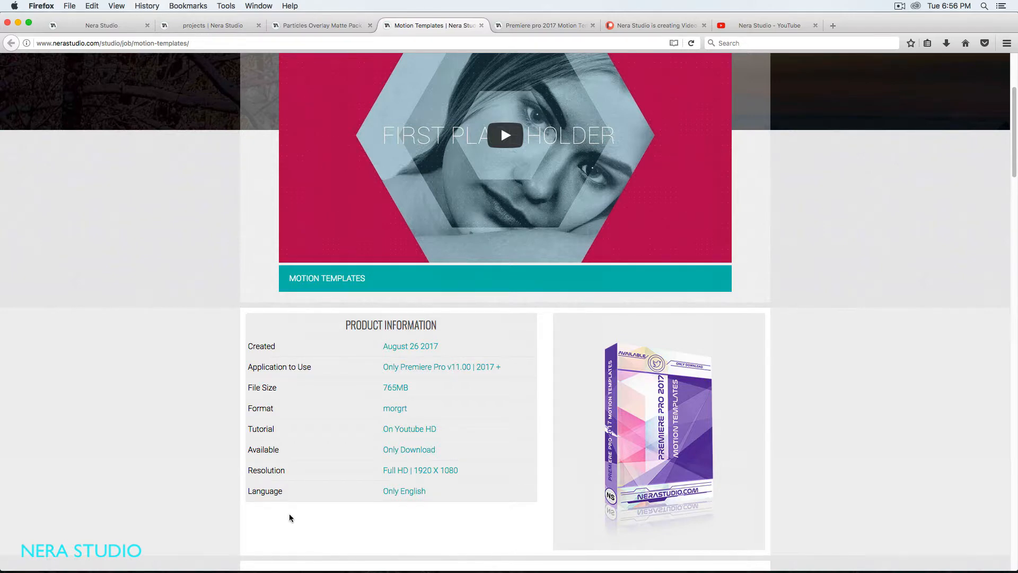
pyautogui.scroll(-6, 289, 517)
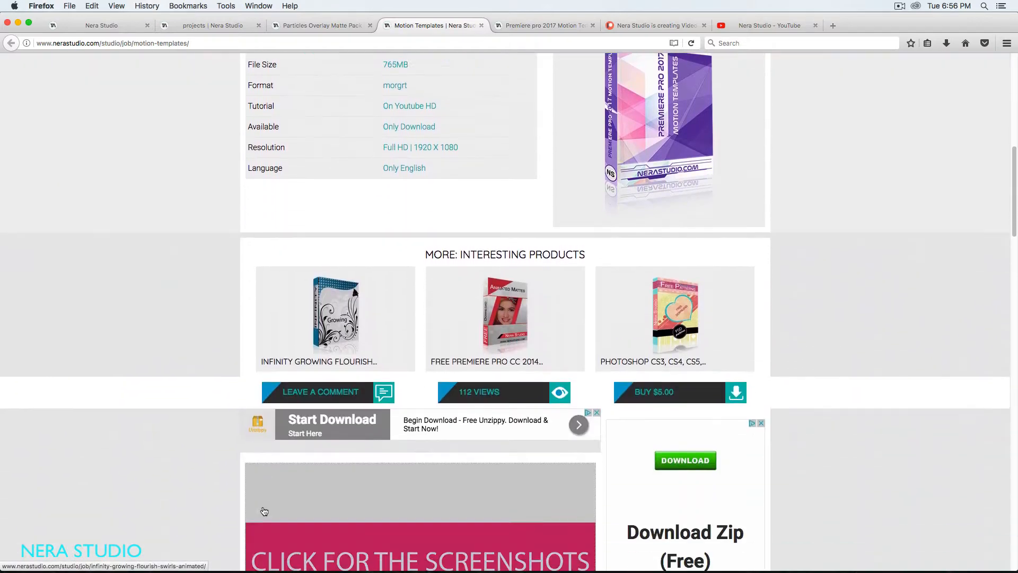
pyautogui.scroll(-6, 264, 511)
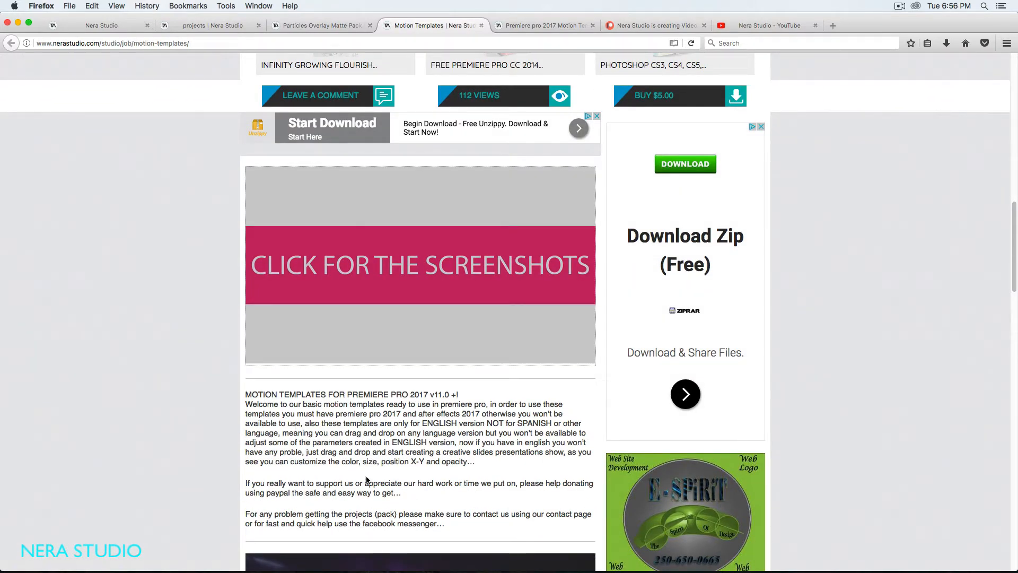
# Step: Open the image screenshots page of the Premiere Pro 2017 motion templates and look through the gallery
pyautogui.click(465, 278)
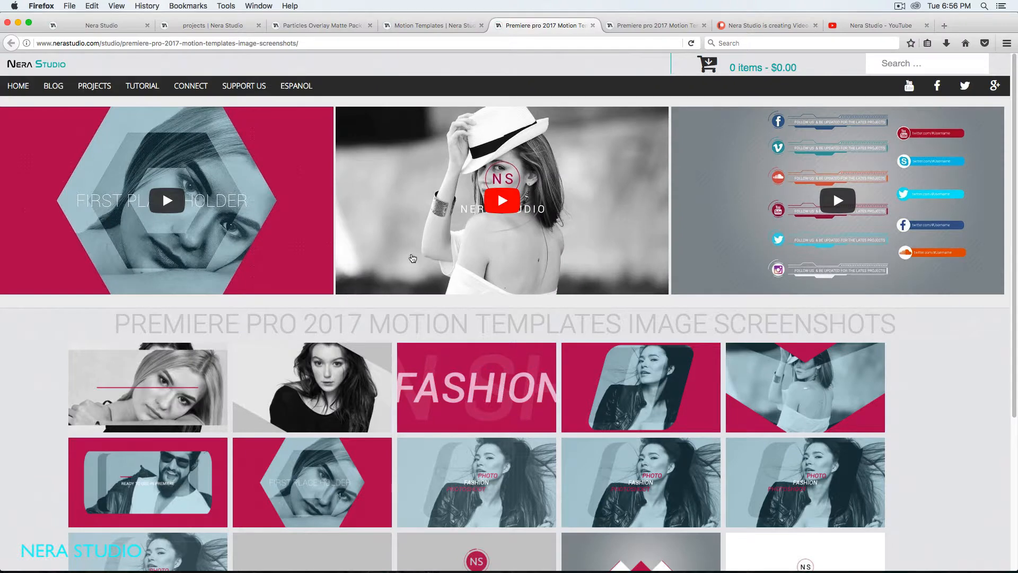
pyautogui.scroll(-3, 435, 287)
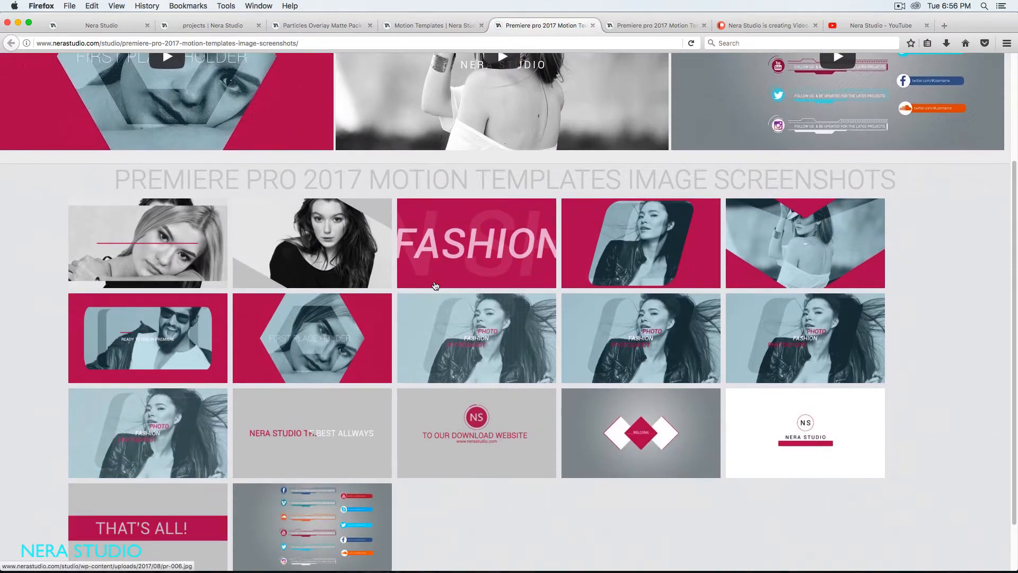
pyautogui.scroll(-1, 433, 284)
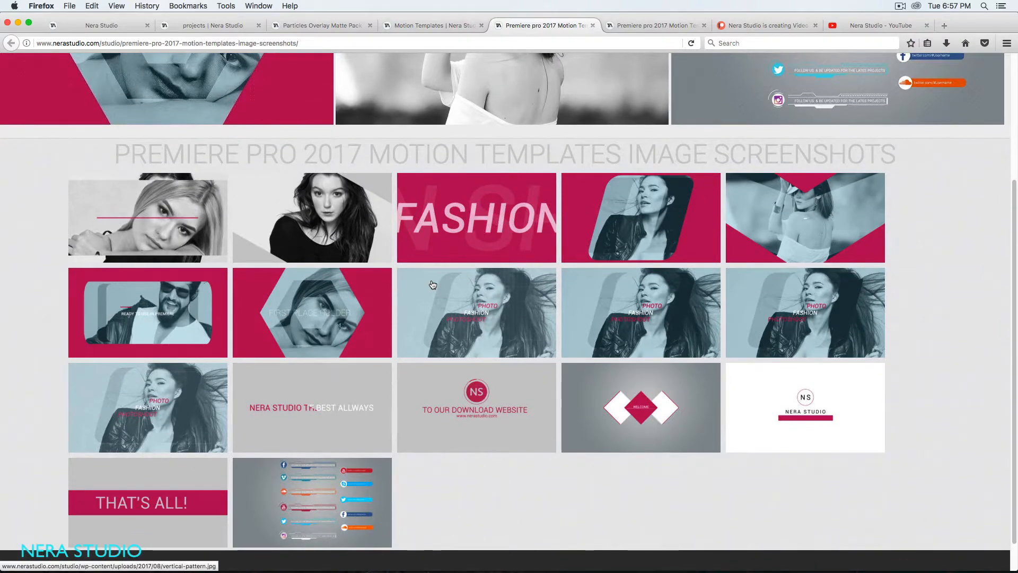
# Step: Switch to QuickTime Player and play the Demo Two_Dots_Pattern-720p.mp4 video
pyautogui.moveTo(575, 571)
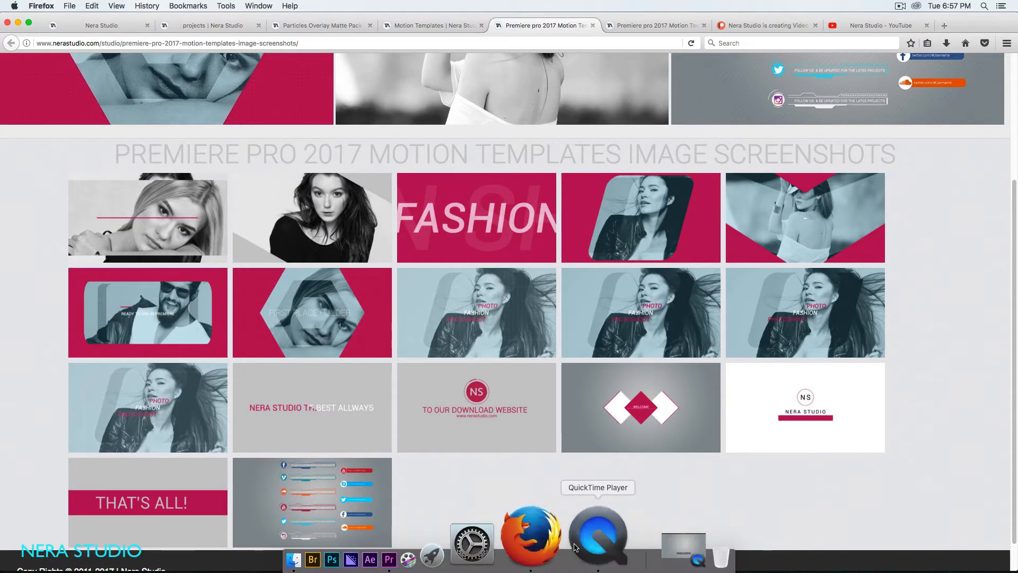
pyautogui.click(576, 546)
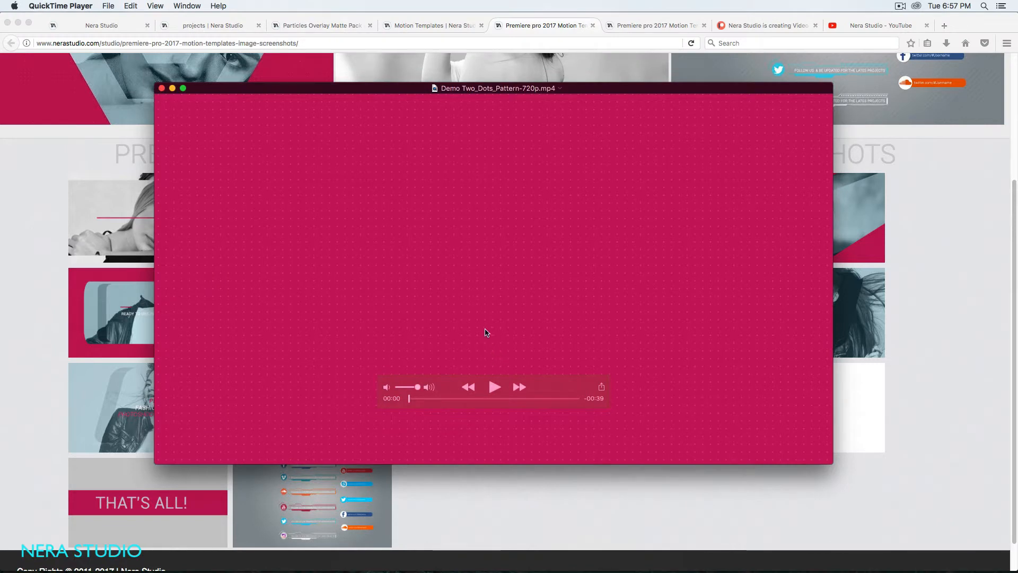
pyautogui.click(494, 387)
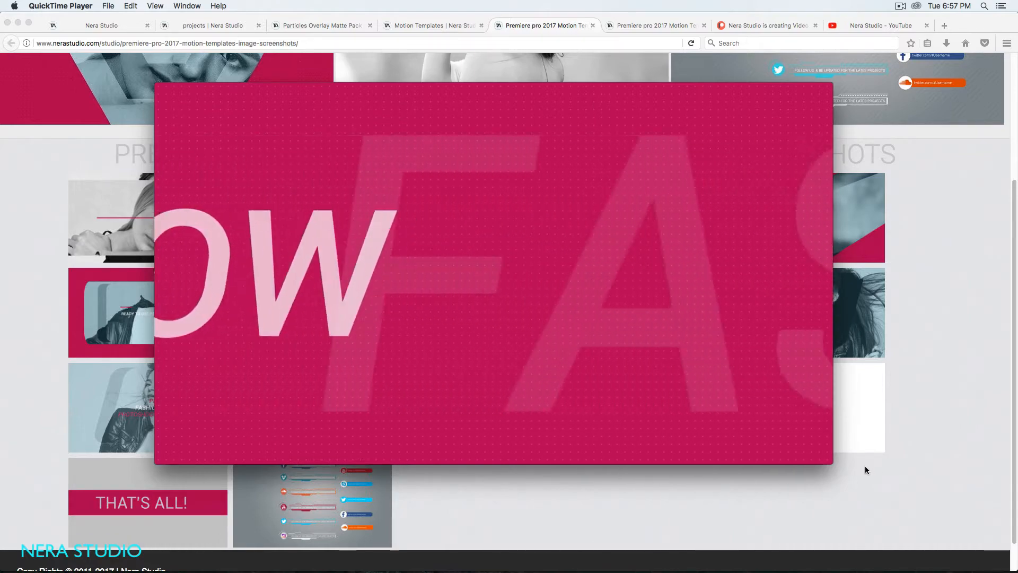
pyautogui.click(497, 390)
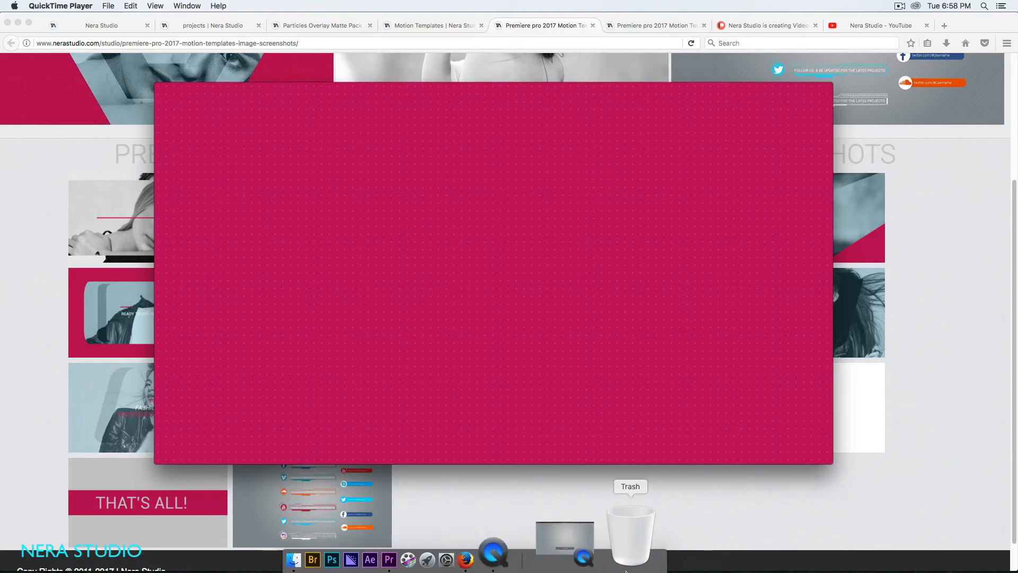
# Step: Restore the minimized lower thirds.mp4 video and play it twice to examine the social media lower thirds
pyautogui.click(613, 550)
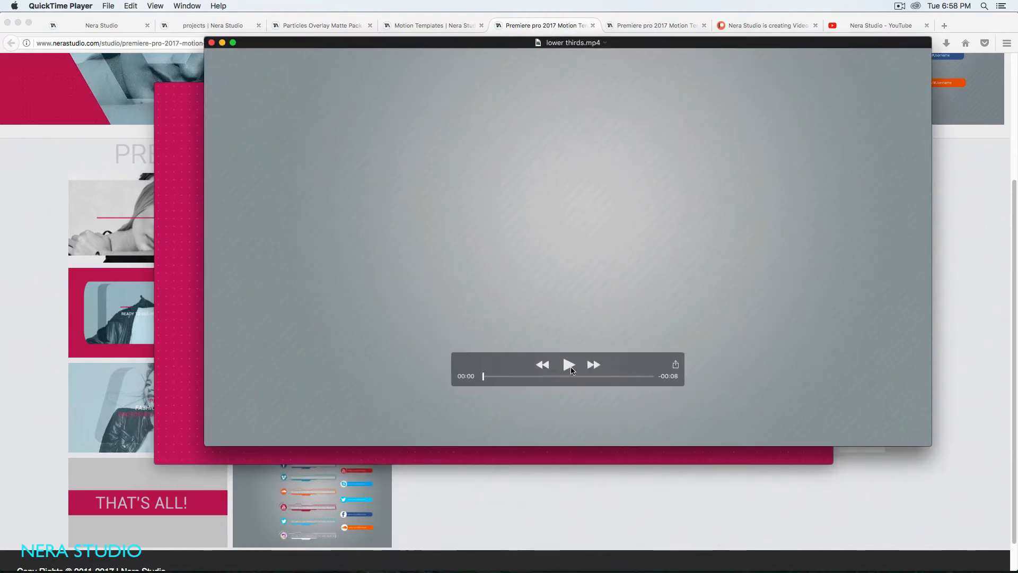
pyautogui.click(573, 365)
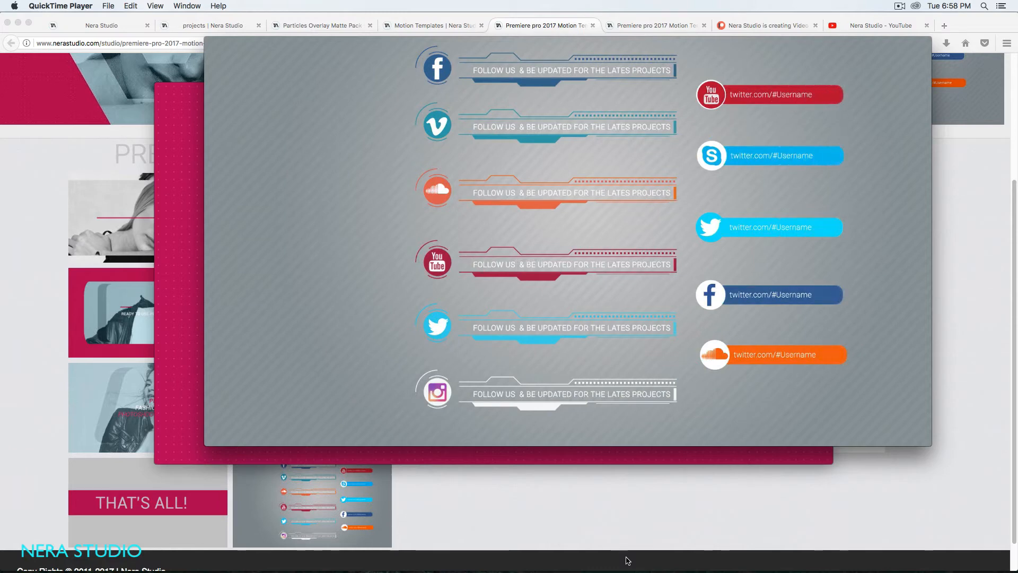
pyautogui.moveTo(516, 154)
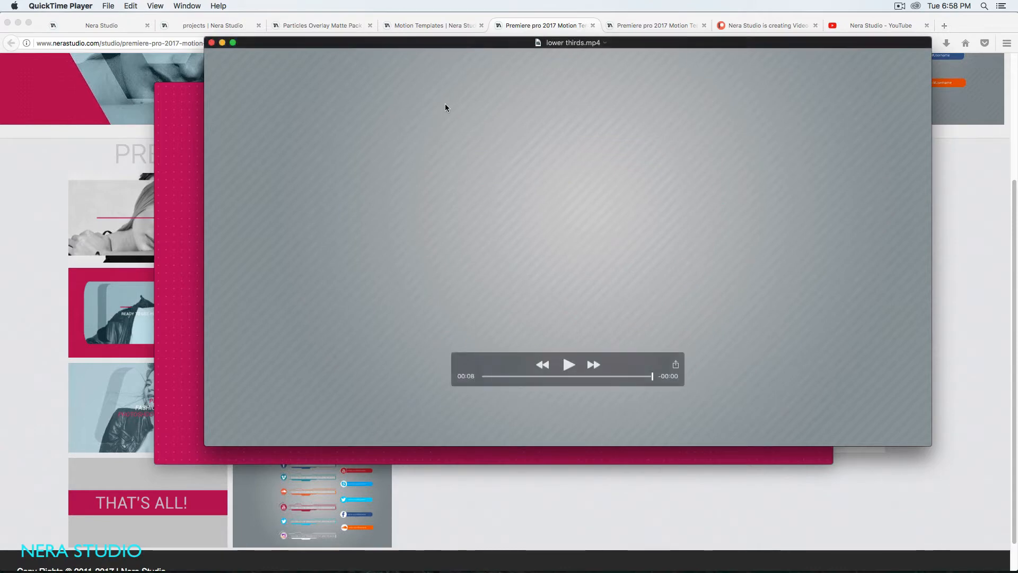
pyautogui.click(568, 365)
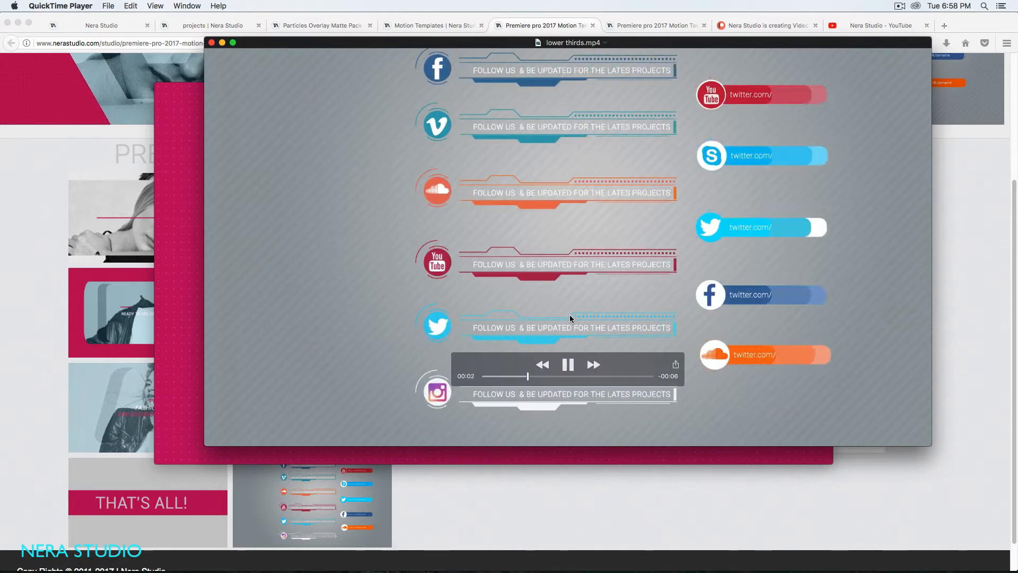
# Step: Close both demo videos and minimize the browser window
pyautogui.click(211, 43)
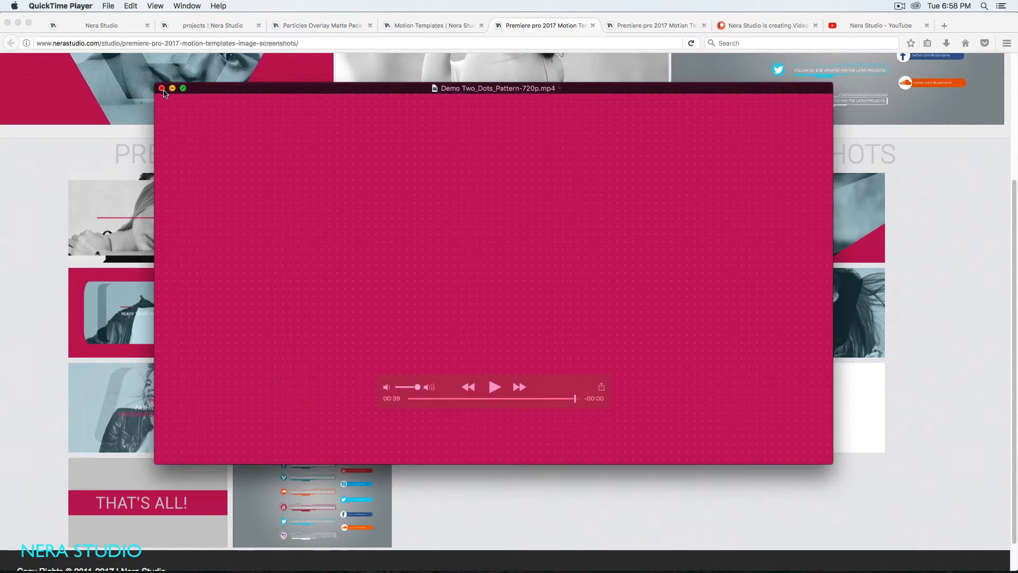
pyautogui.click(162, 88)
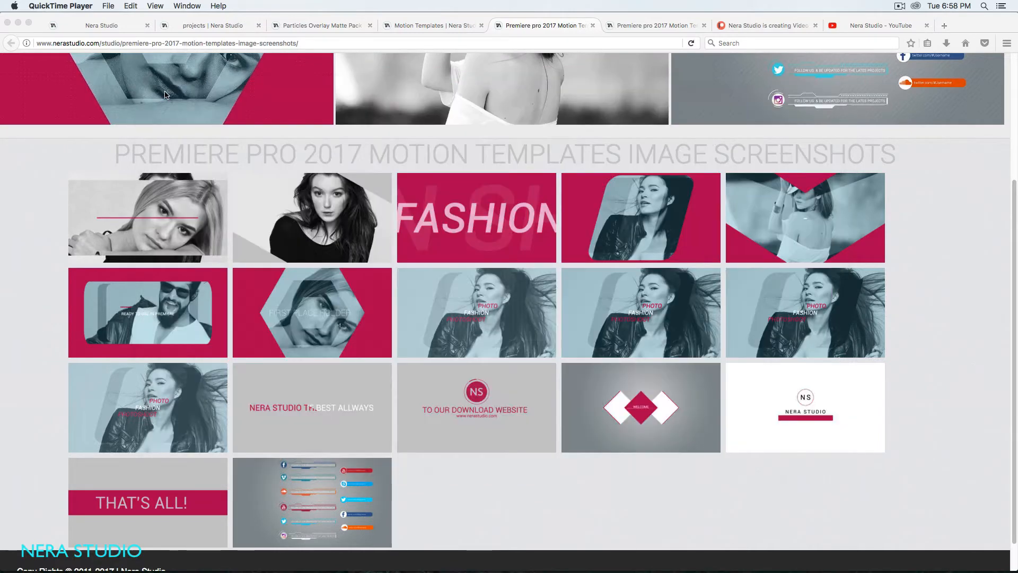
pyautogui.click(18, 22)
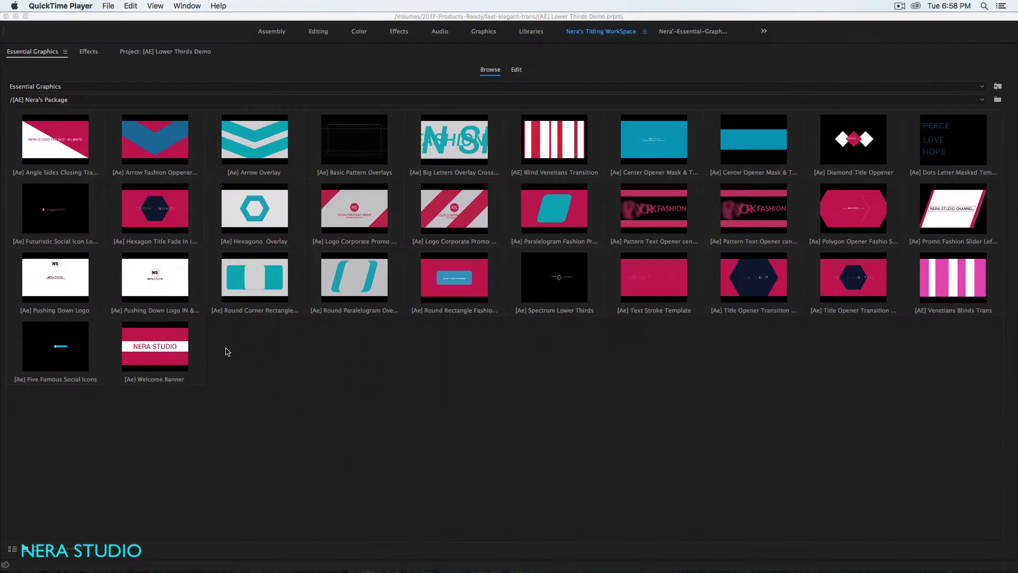
# Step: Switch to Premiere Pro and check that Essential Graphics is enabled in the list of available panels
pyautogui.moveTo(684, 571)
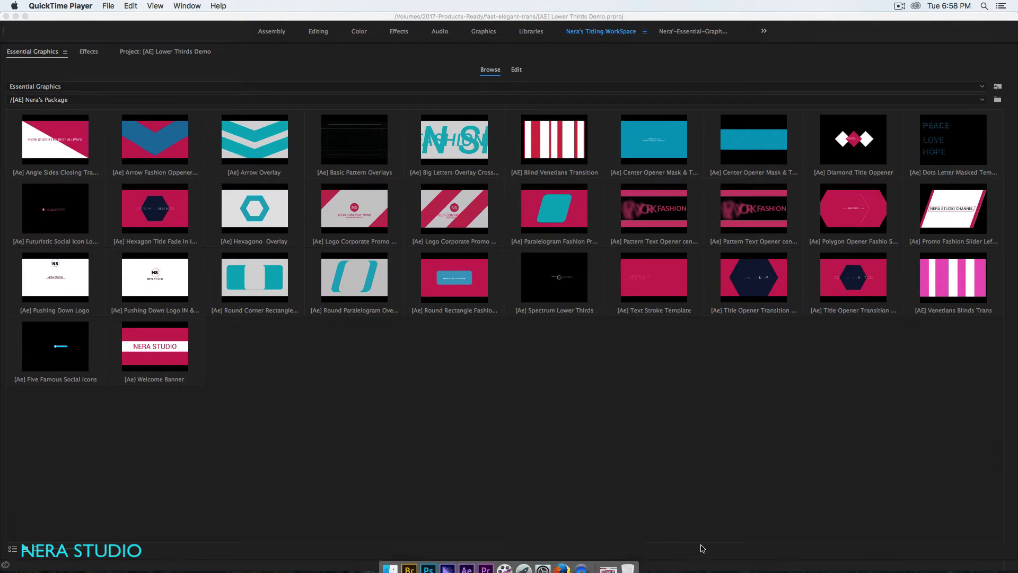
pyautogui.click(538, 419)
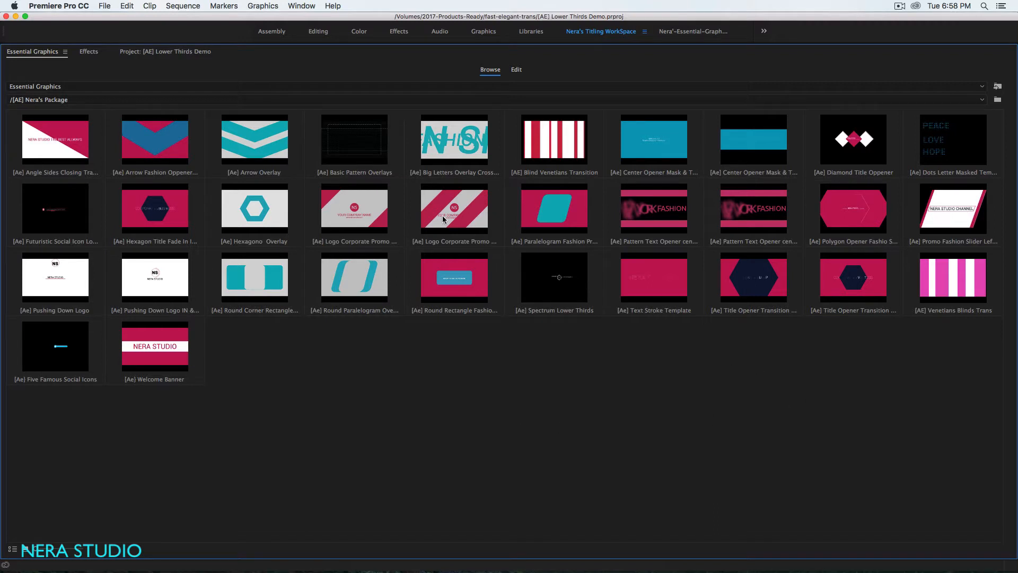
pyautogui.click(301, 7)
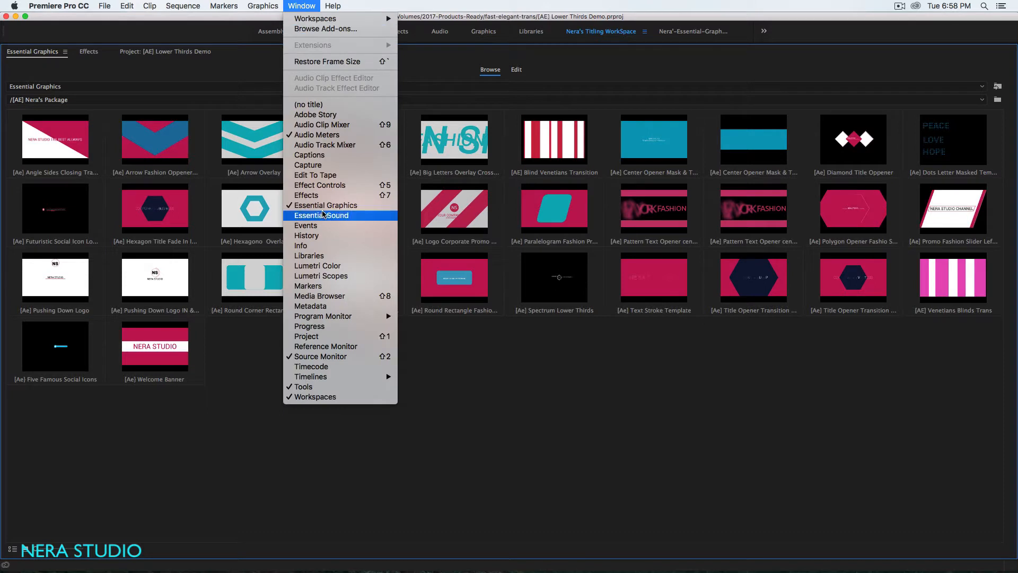
pyautogui.click(504, 391)
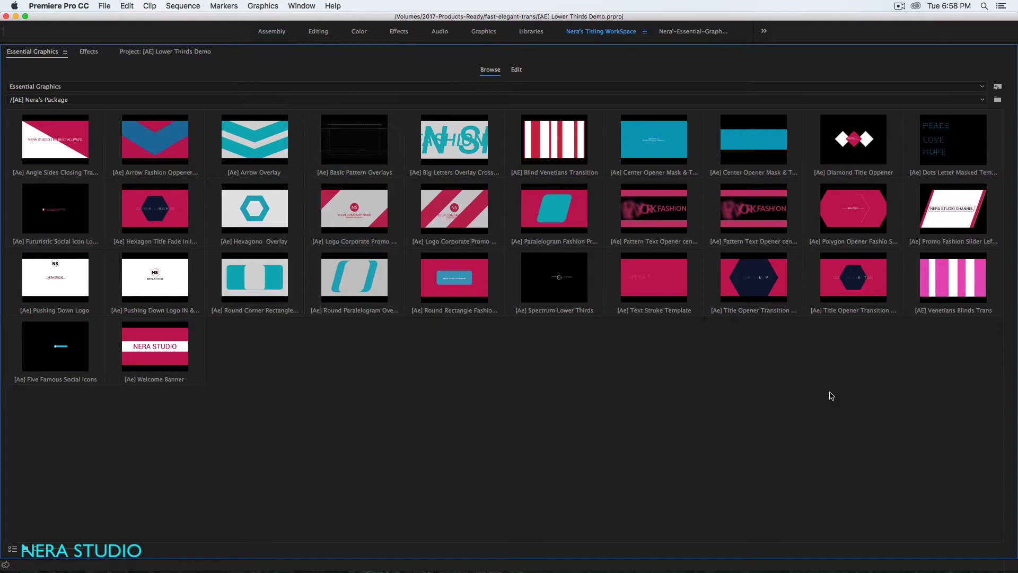
# Step: Switch to Finder to view the .mogrt files in the [Ae] Nera Templates folder, and minimize the folder window
pyautogui.moveTo(617, 571)
pyautogui.click(399, 555)
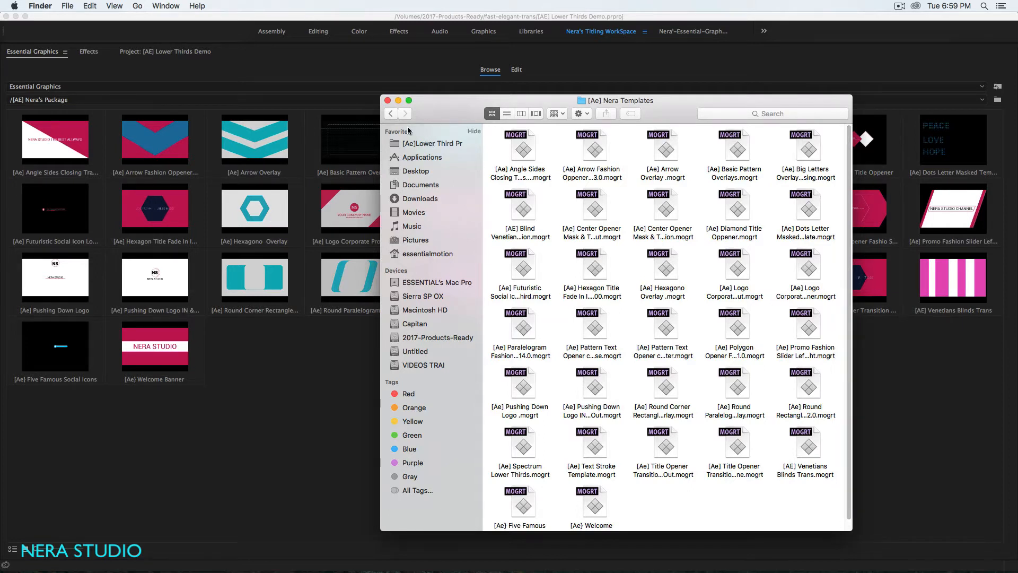
pyautogui.click(398, 101)
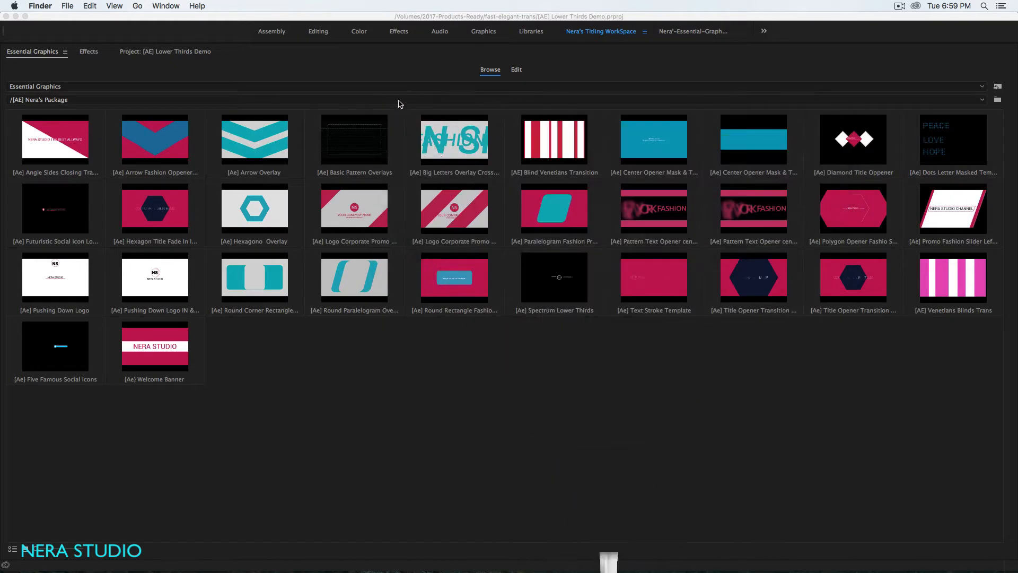
# Step: View the naming dialog for a new Essential Graphics library folder and dismiss it without creating a folder
pyautogui.click(998, 103)
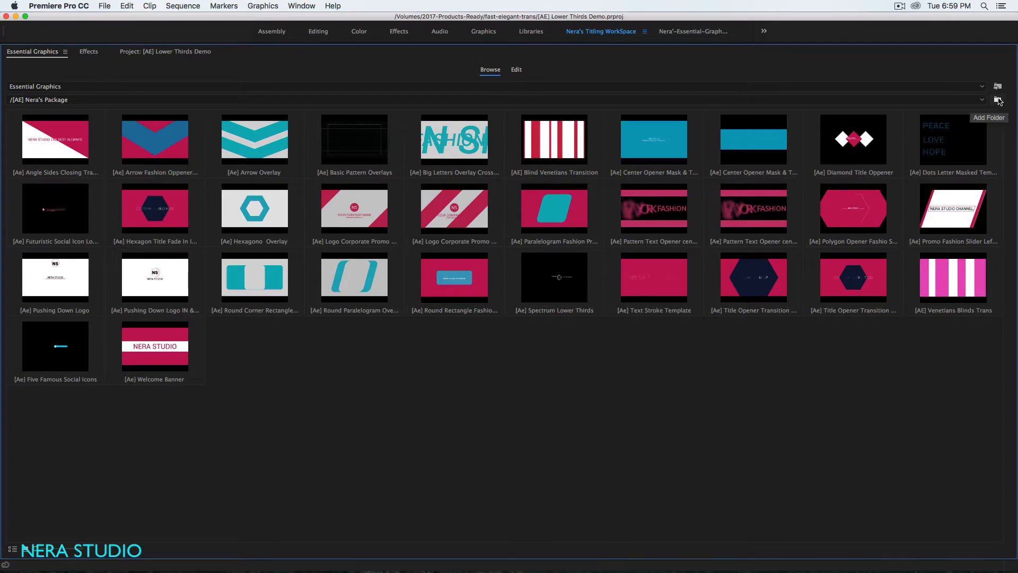
pyautogui.click(999, 102)
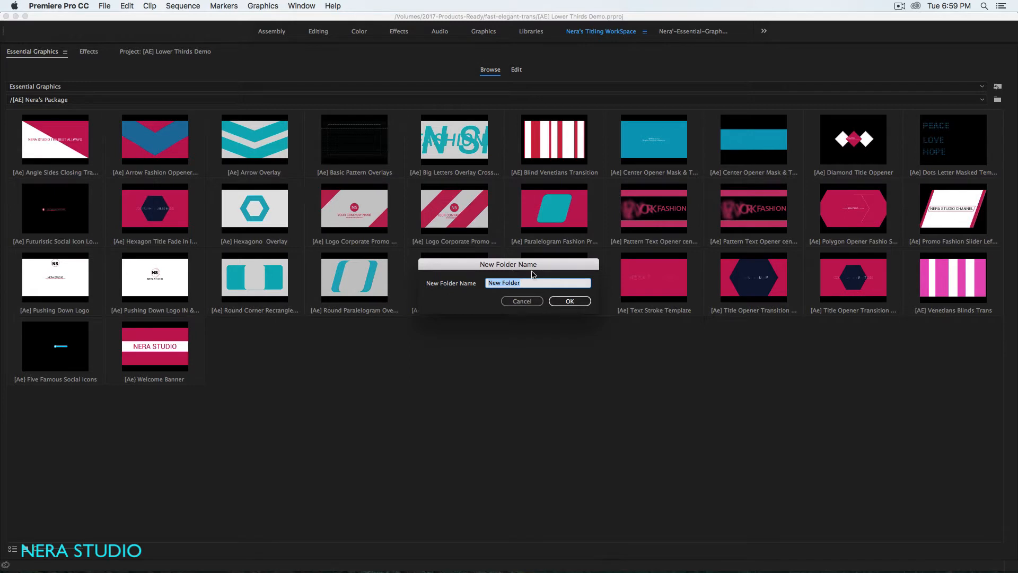
pyautogui.click(522, 301)
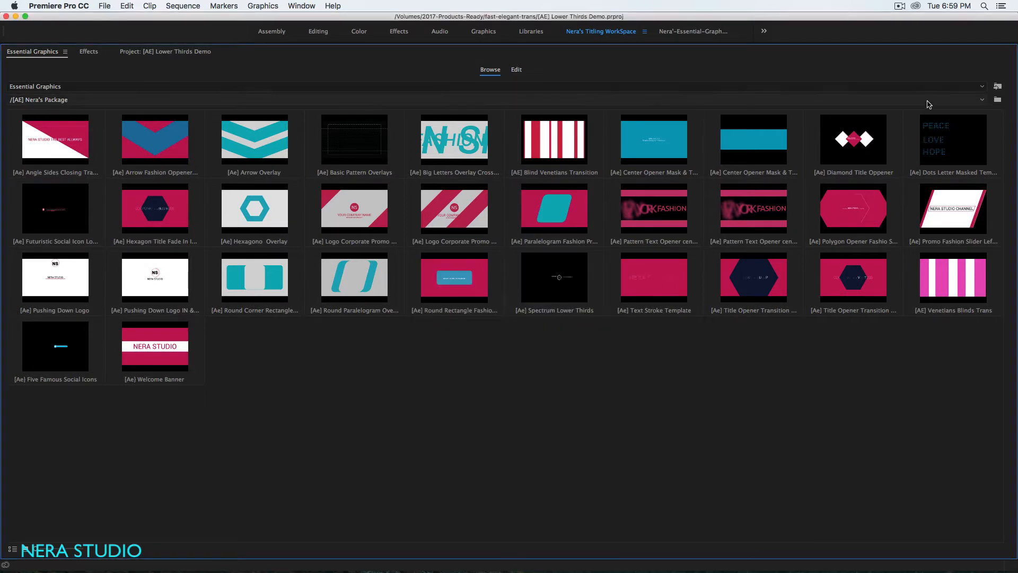
# Step: Restore the maximized Essential Graphics panel to its regular size and view the template import dialog without importing the Angle Sides Closing template
pyautogui.press('`')
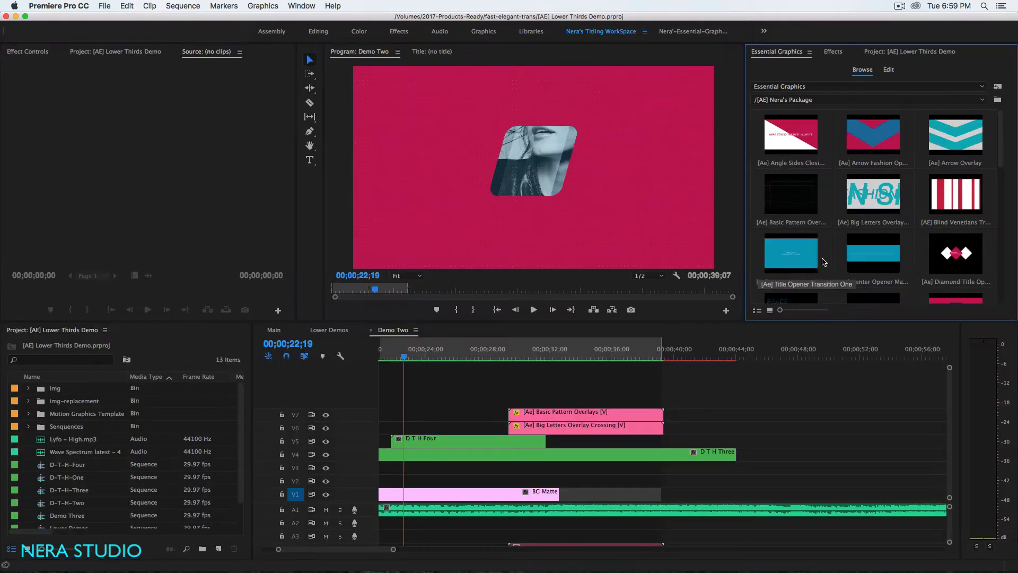
pyautogui.click(997, 90)
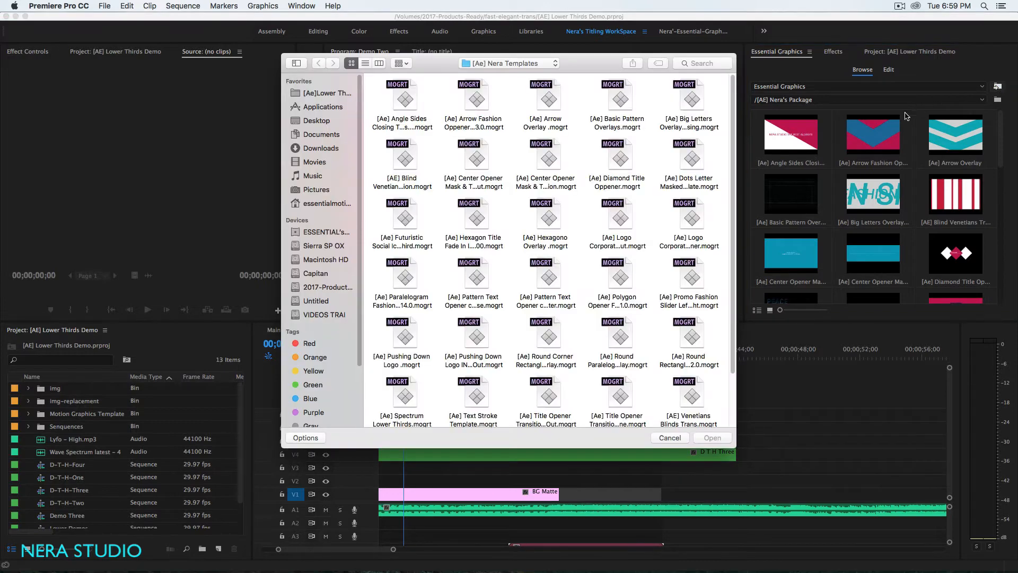
pyautogui.click(407, 104)
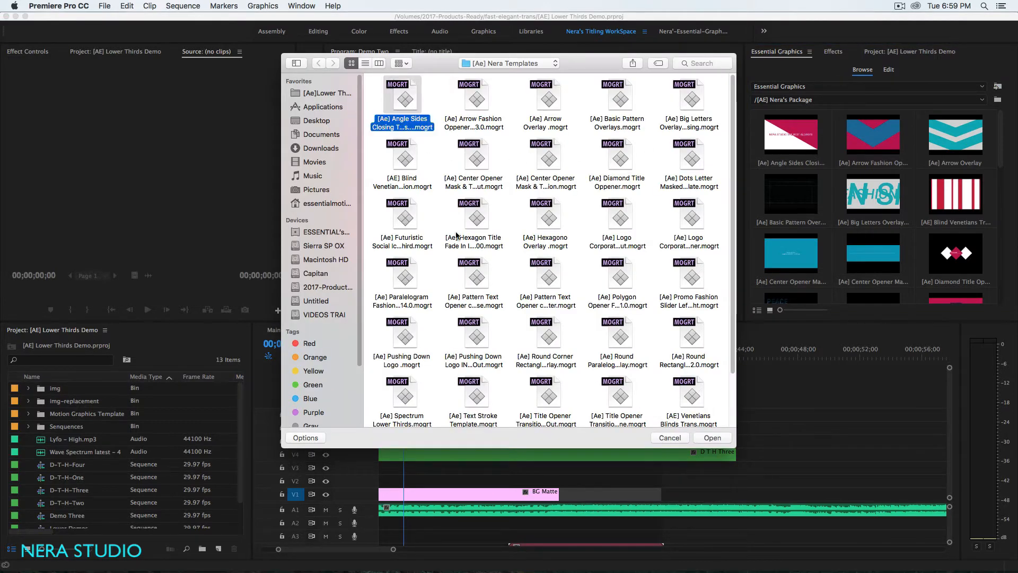
pyautogui.click(668, 440)
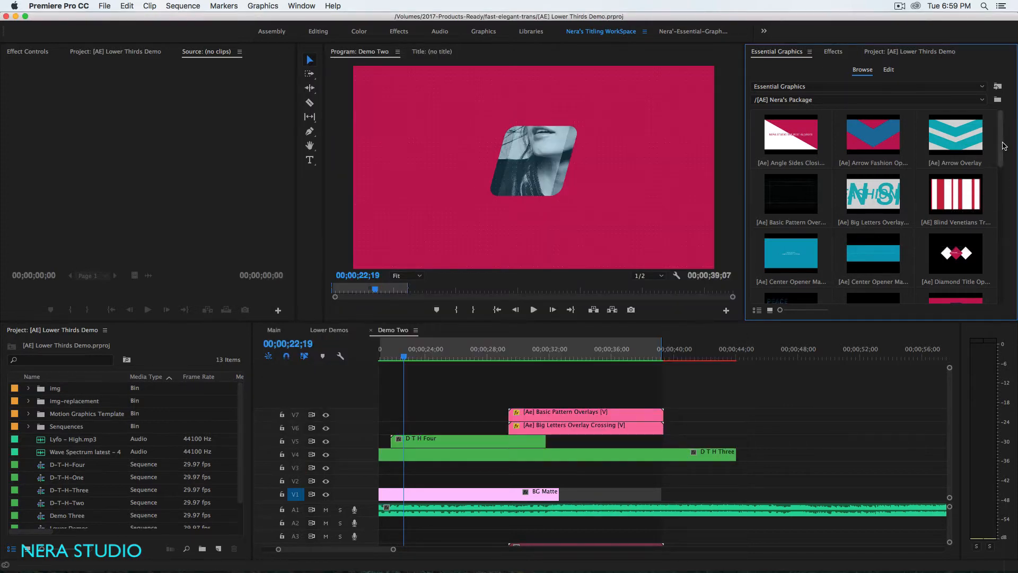
# Step: Browse the templates in the [AE] Nera's Package folder, and open the Lower Demos sequence with the playhead at 00;00;01;15
pyautogui.moveTo(1003, 146); pyautogui.dragTo(998, 216)
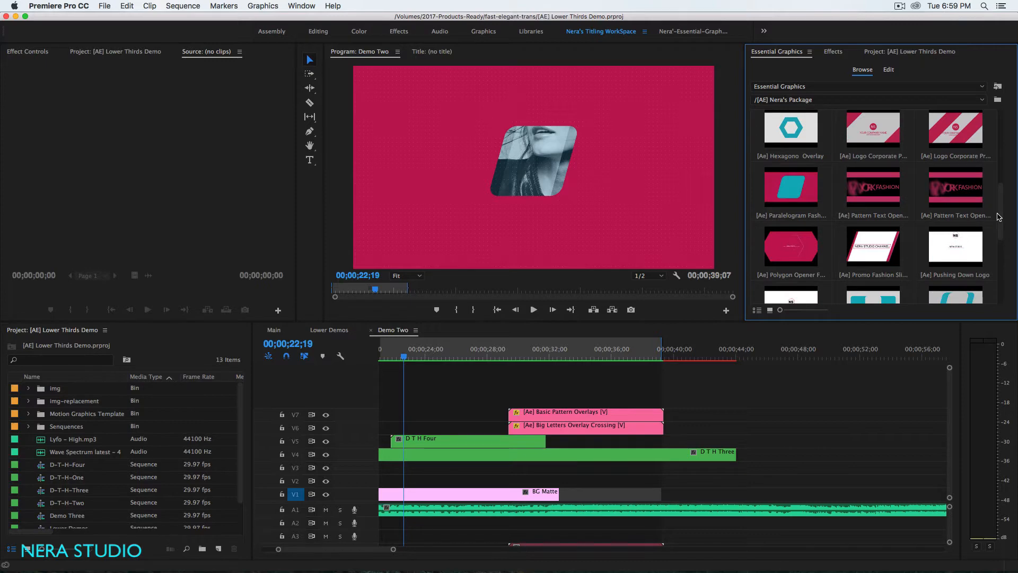
pyautogui.scroll(-3, 999, 216)
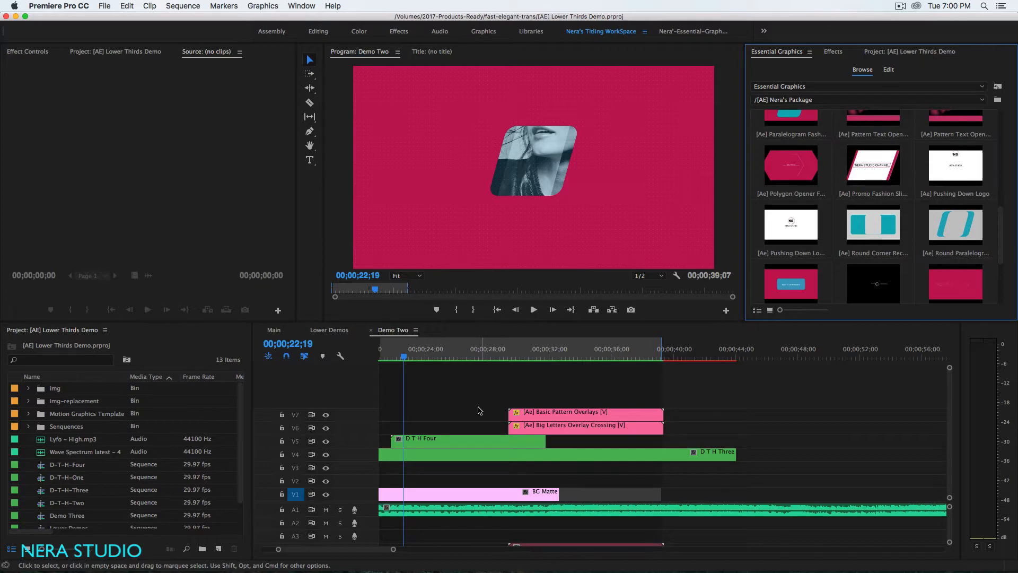
pyautogui.click(333, 329)
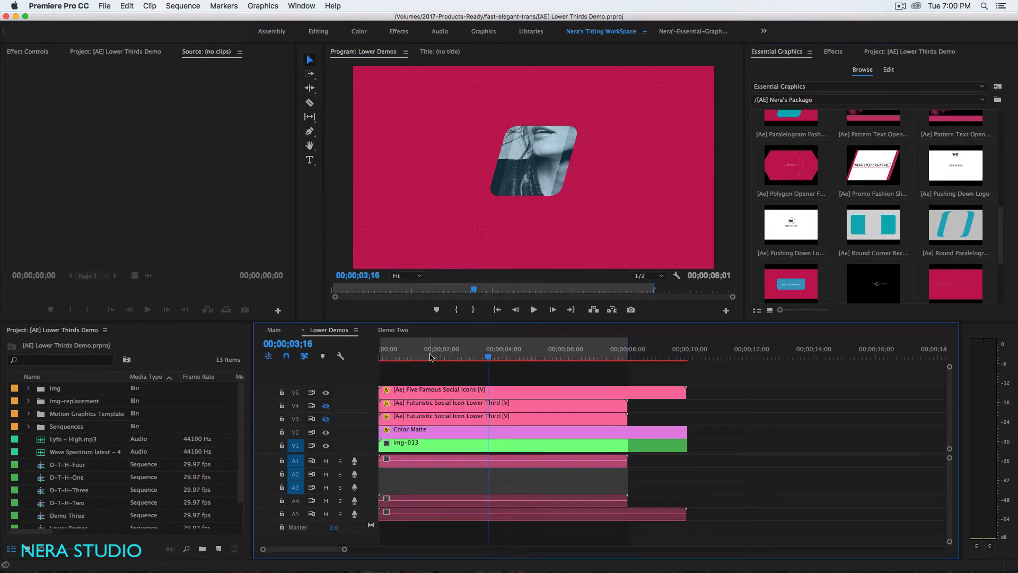
pyautogui.moveTo(488, 356); pyautogui.dragTo(425, 364)
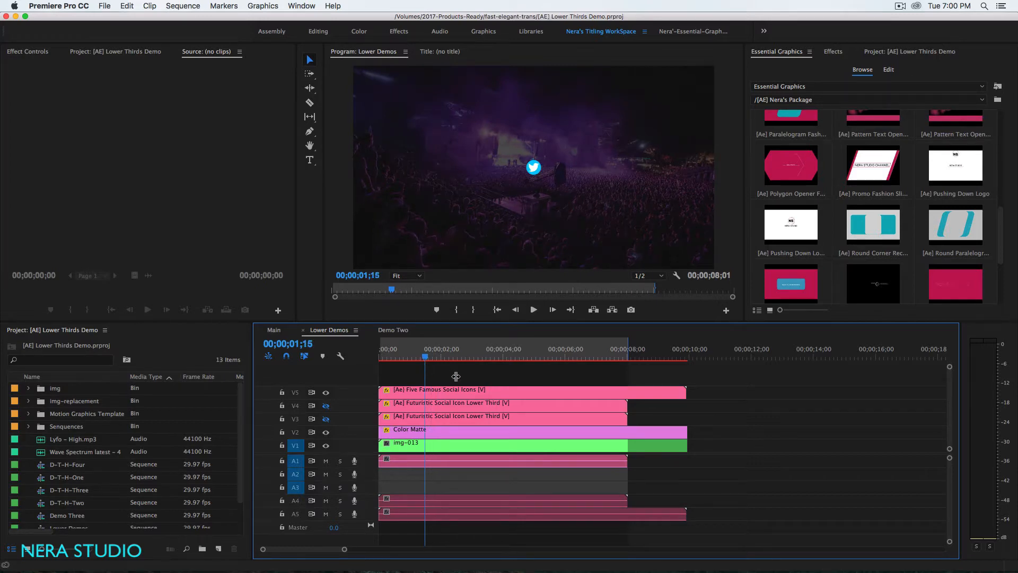
# Step: Delete the Five Famous Social Icons clip on V5 and the Futuristic Social Icon Lower Third clip on V4
pyautogui.click(497, 392)
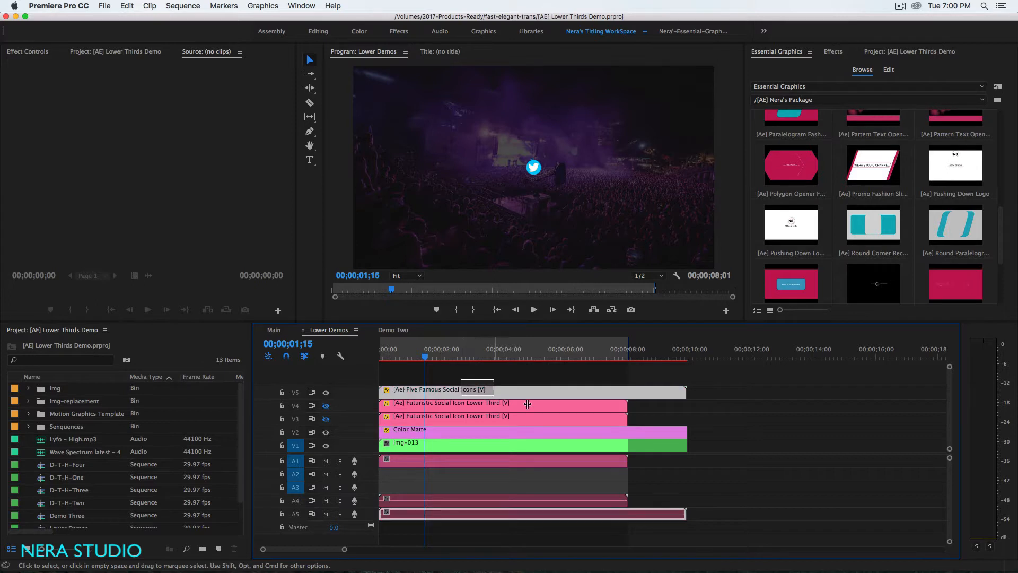
pyautogui.keyDown('shift'); pyautogui.click(517, 405); pyautogui.keyUp('shift')
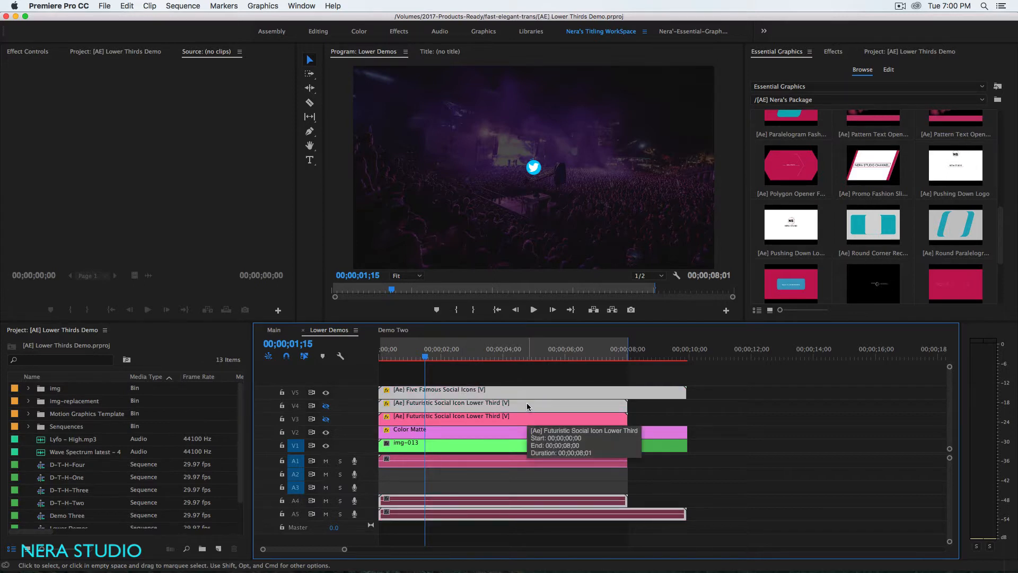
pyautogui.press('Delete')
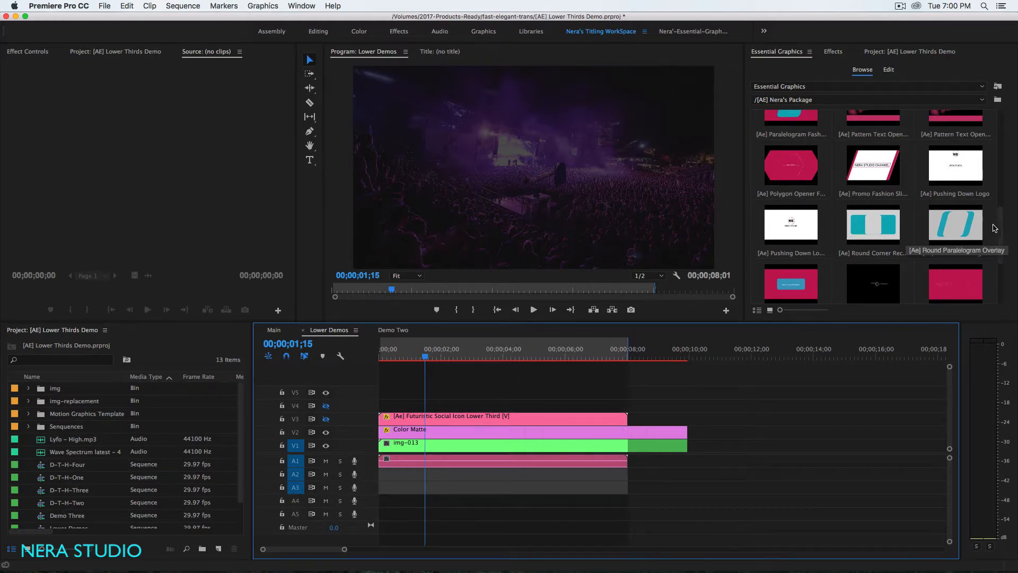
# Step: Add the [Ae] Futuristic Social Icon Lower Third template at the start of V4, make that track visible and select the clip
pyautogui.moveTo(1000, 221)
pyautogui.mouseDown()
pyautogui.moveTo(1001, 251)
pyautogui.moveTo(1001, 214)
pyautogui.mouseUp()
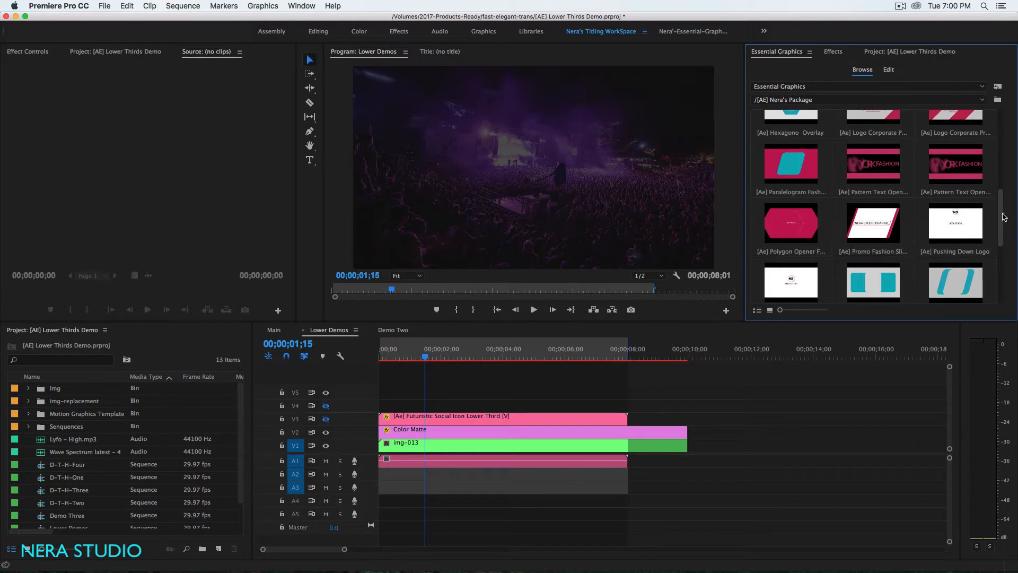
pyautogui.scroll(5, 872, 175)
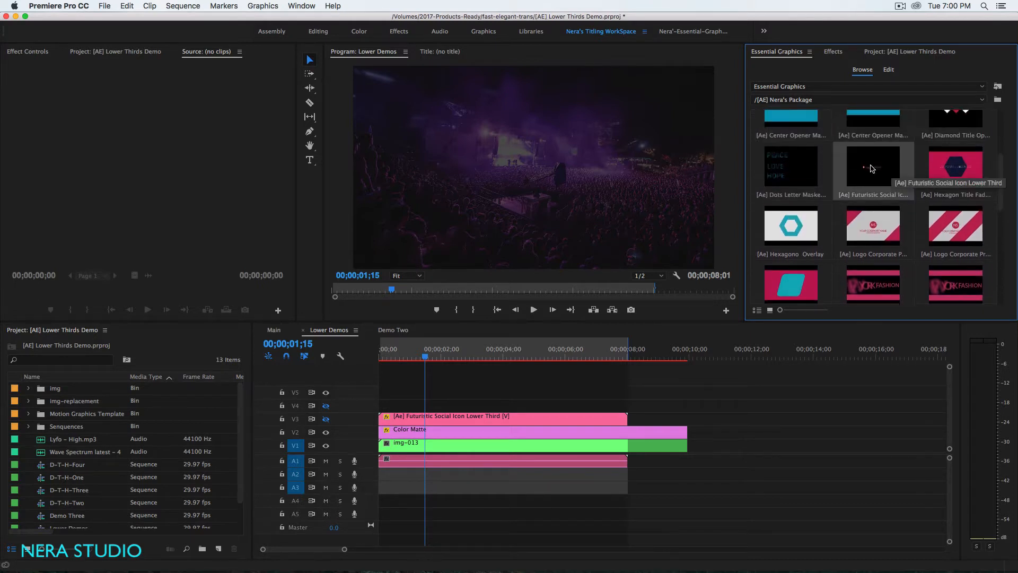
pyautogui.moveTo(872, 169); pyautogui.dragTo(408, 409)
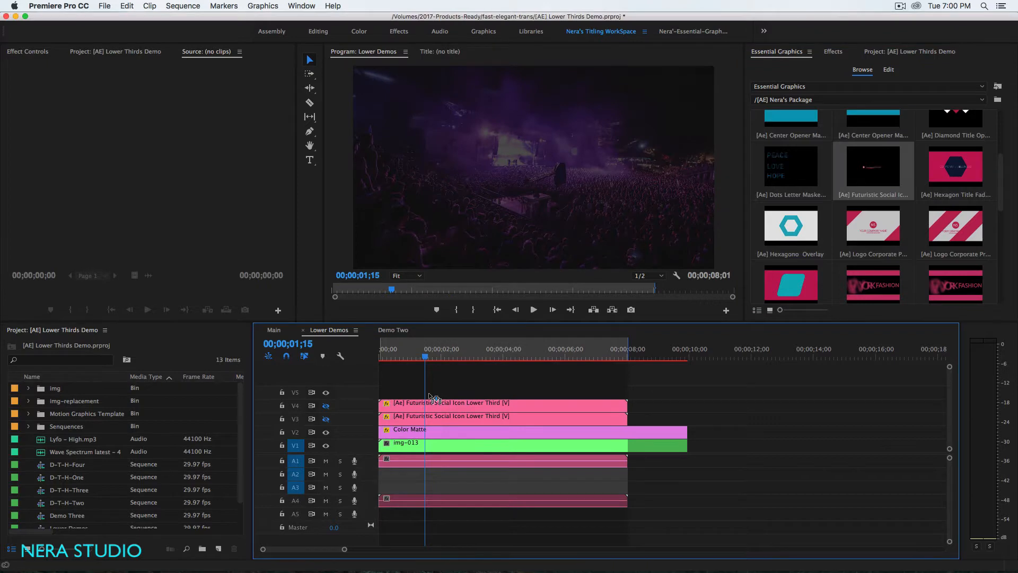
pyautogui.click(431, 404)
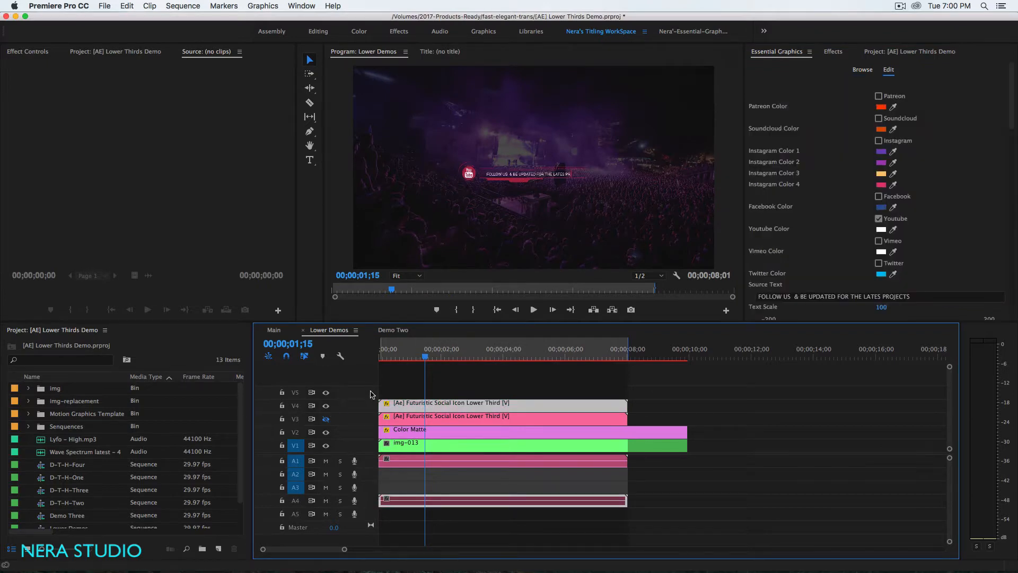
# Step: View the lower third in a maximized Program monitor, and restore the monitor to its regular size
pyautogui.click(487, 212)
pyautogui.press('`')
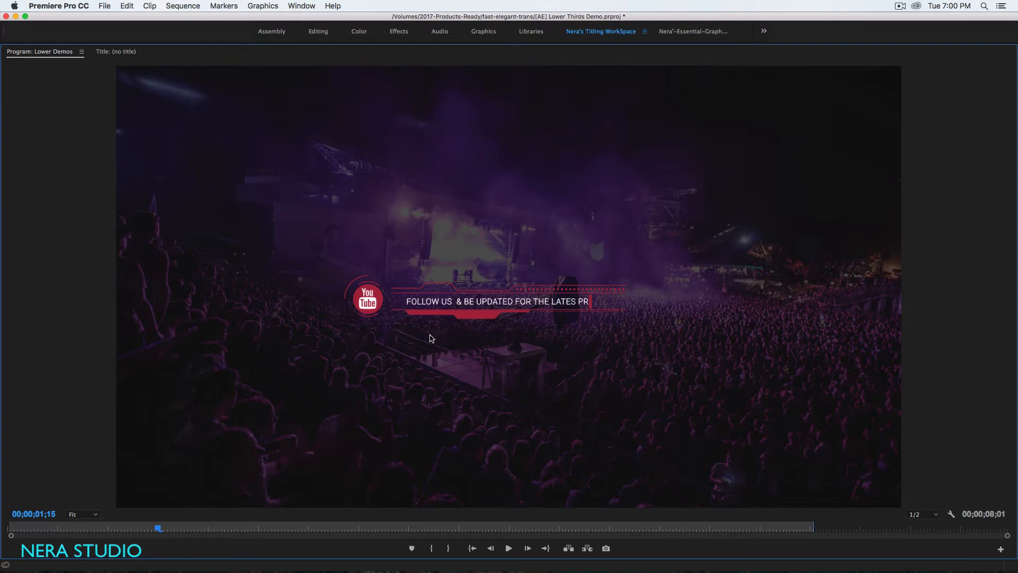
pyautogui.press('`')
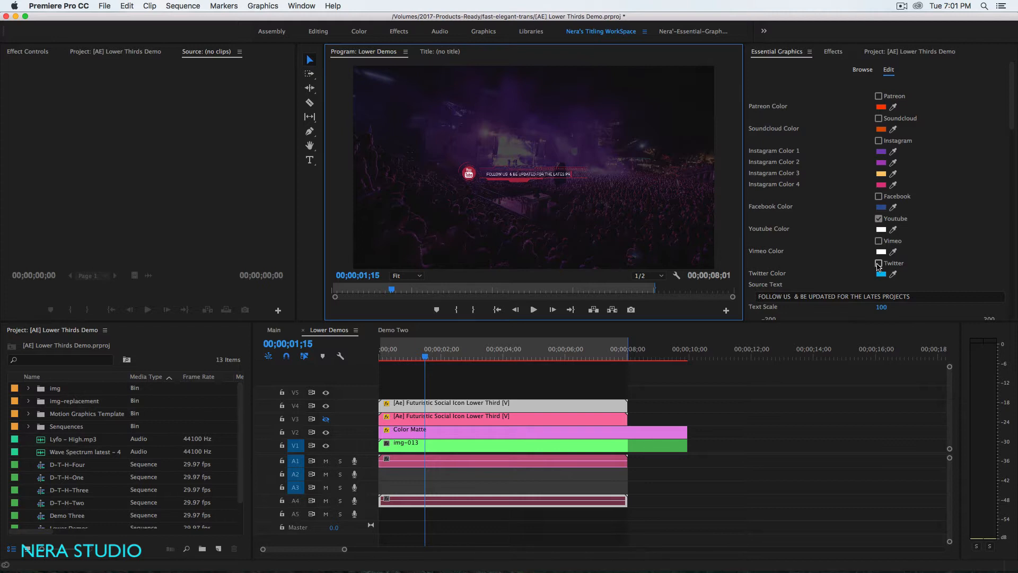
# Step: Switch the lower third's social icon from Youtube to Twitter
pyautogui.click(878, 219)
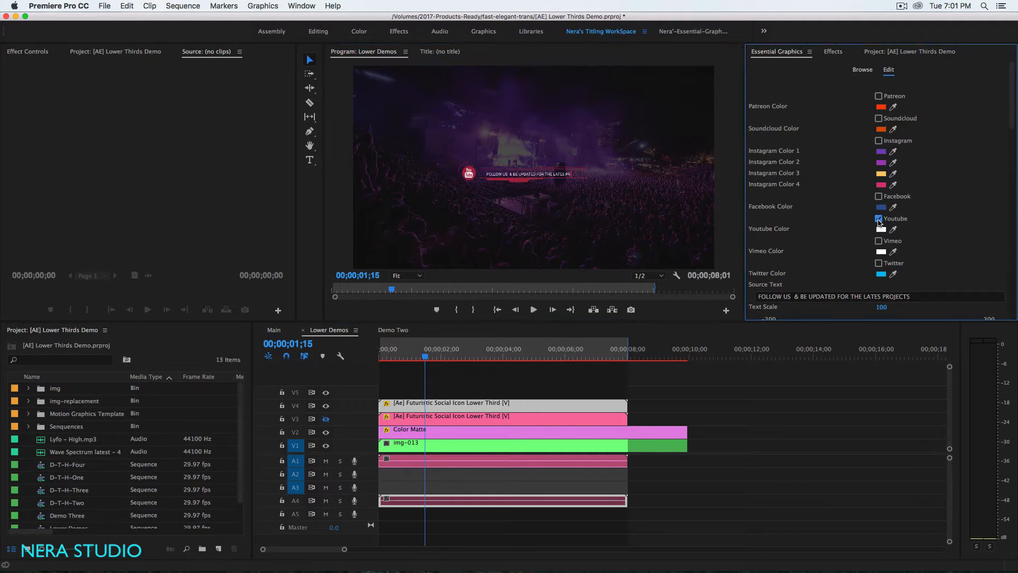
pyautogui.click(878, 264)
pyautogui.scroll(-4, 1012, 124)
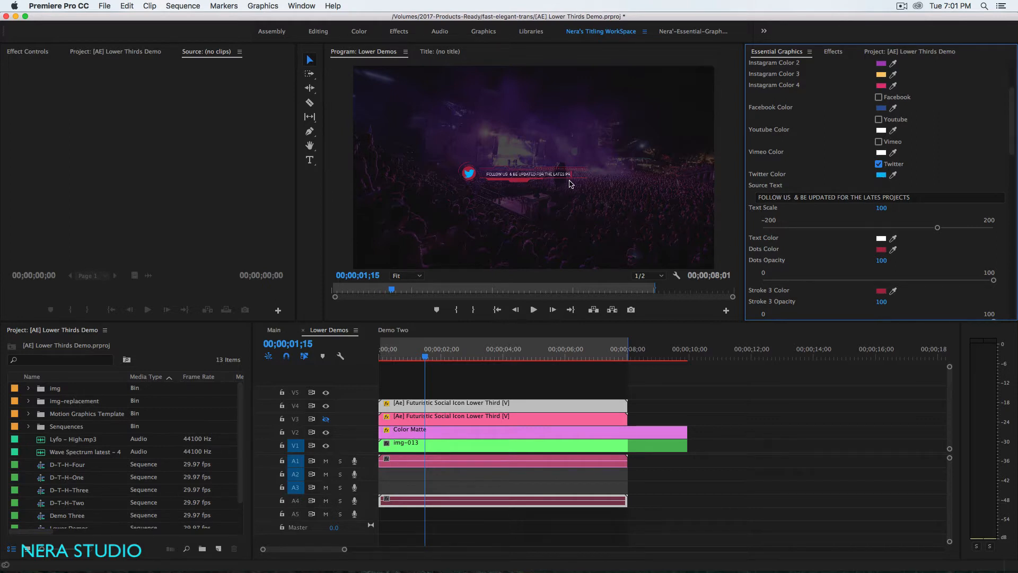
# Step: Match the lower third's Dots Color and Stroke 3 Color to the Twitter blue by sampling its swatch
pyautogui.click(892, 175)
pyautogui.click(912, 177)
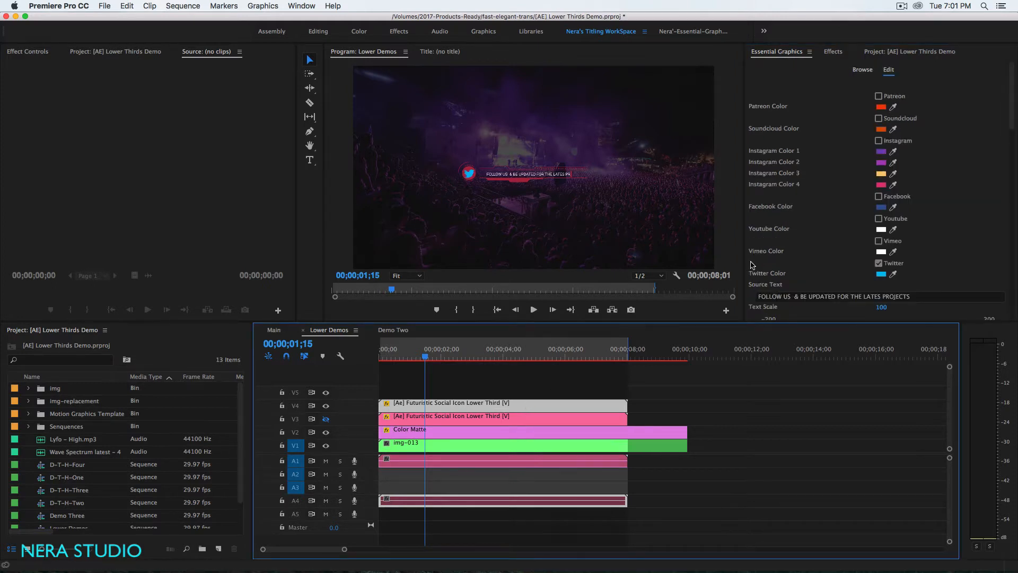
pyautogui.scroll(-5, 970, 180)
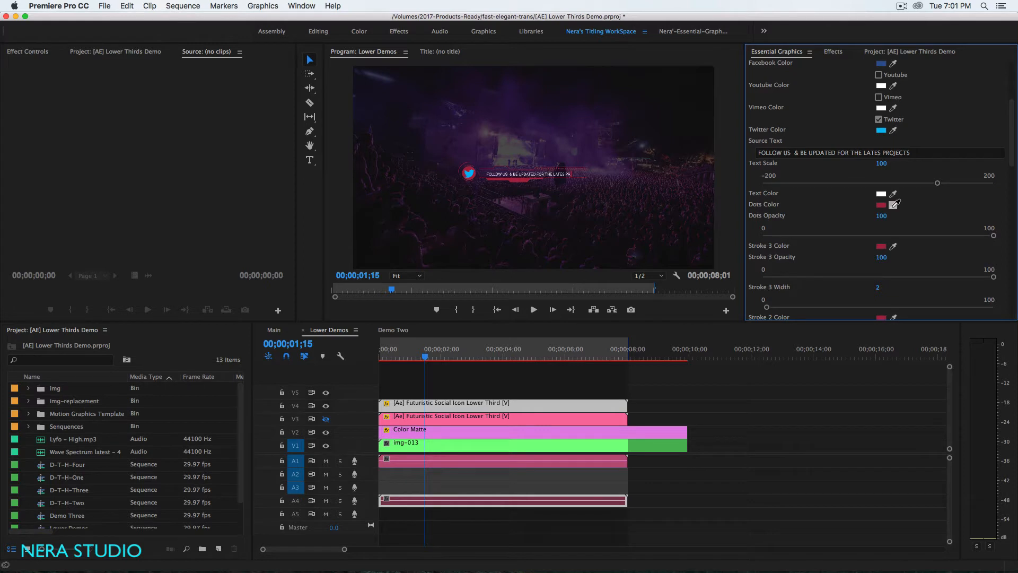
pyautogui.click(894, 204)
pyautogui.click(882, 130)
pyautogui.click(893, 246)
pyautogui.click(881, 131)
# Step: Recolor the lower third's remaining red strokes, lines and vertical element with the same sampled blue
pyautogui.moveTo(1011, 151); pyautogui.dragTo(1012, 299)
pyautogui.click(893, 202)
pyautogui.click(881, 131)
pyautogui.click(893, 147)
pyautogui.click(881, 76)
pyautogui.click(893, 168)
pyautogui.click(881, 96)
pyautogui.click(893, 210)
pyautogui.click(881, 168)
pyautogui.click(893, 281)
pyautogui.click(881, 209)
pyautogui.click(893, 196)
pyautogui.click(882, 155)
pyautogui.click(892, 268)
pyautogui.click(881, 196)
pyautogui.click(892, 242)
pyautogui.click(881, 171)
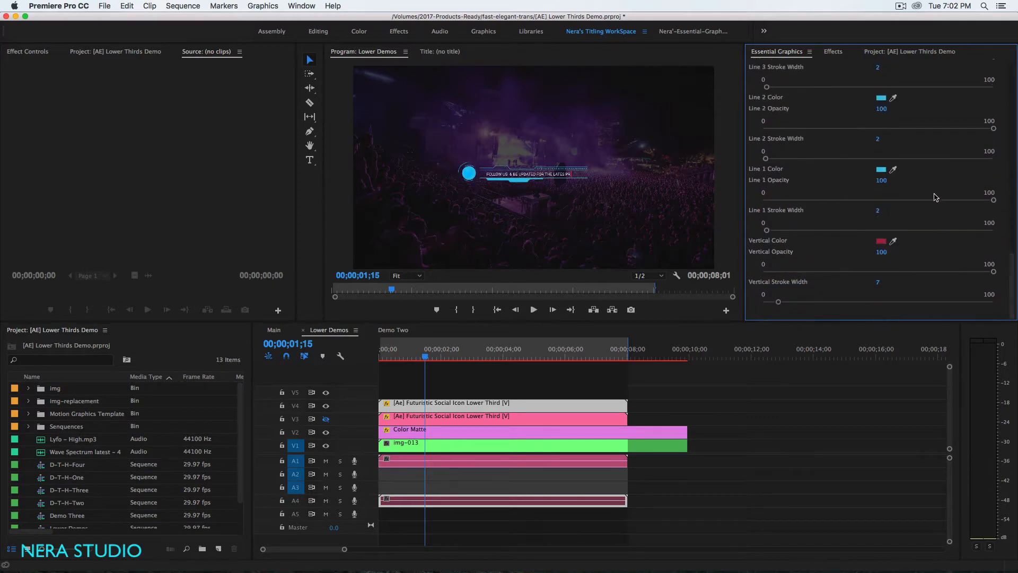
pyautogui.click(893, 241)
pyautogui.click(881, 169)
# Step: Examine the recolored lower third in a maximized Program monitor, and restore the monitor's size
pyautogui.click(567, 238)
pyautogui.press('`')
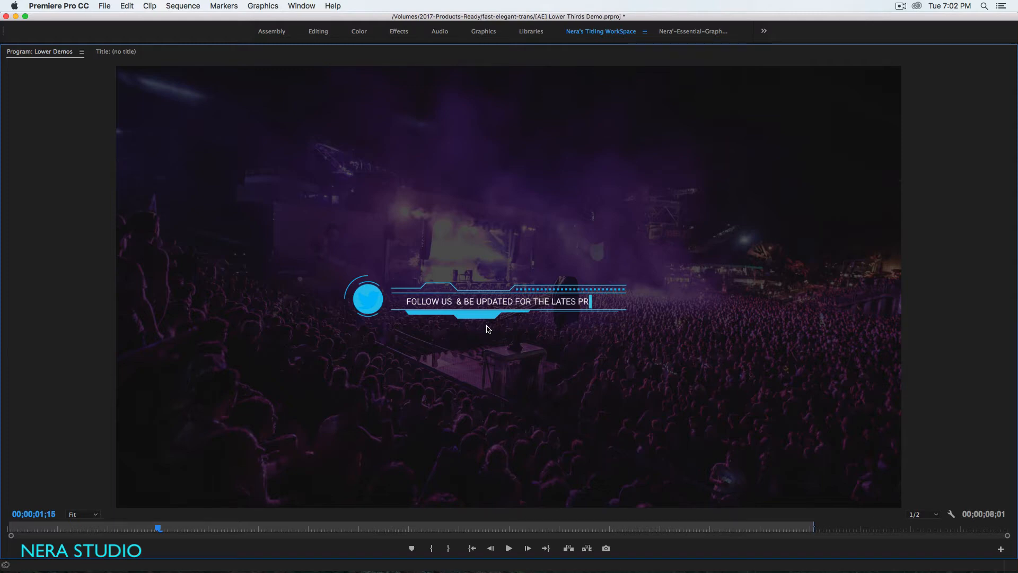
pyautogui.press('`')
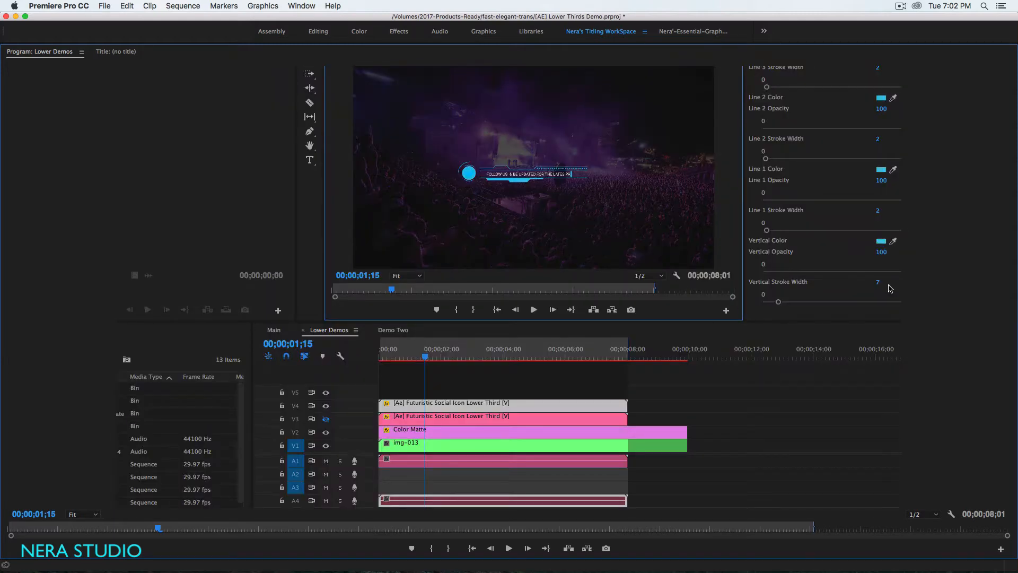
# Step: Set the lower third's Twitter Color to white (FFFFFF)
pyautogui.scroll(15, 926, 198)
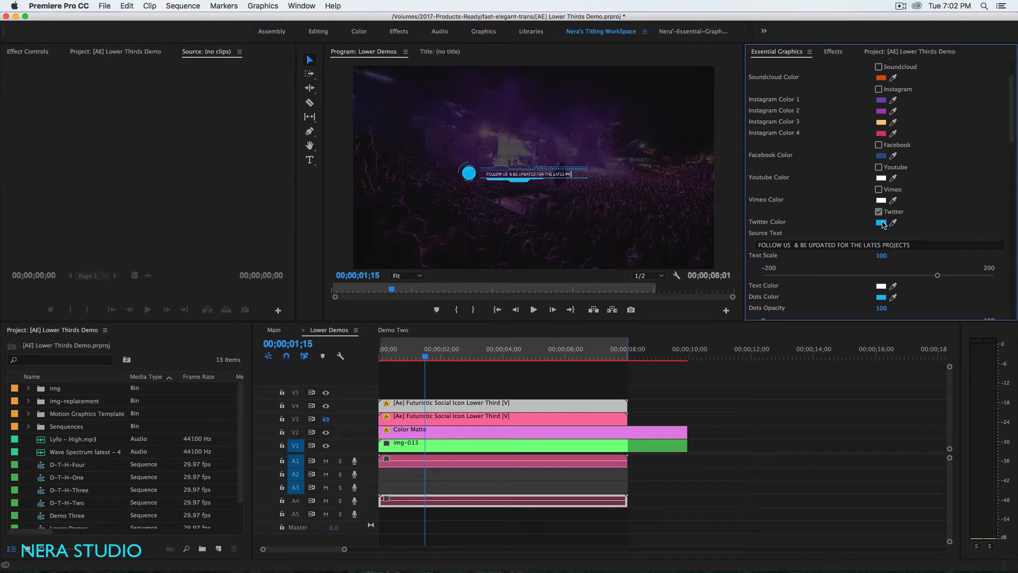
pyautogui.click(881, 222)
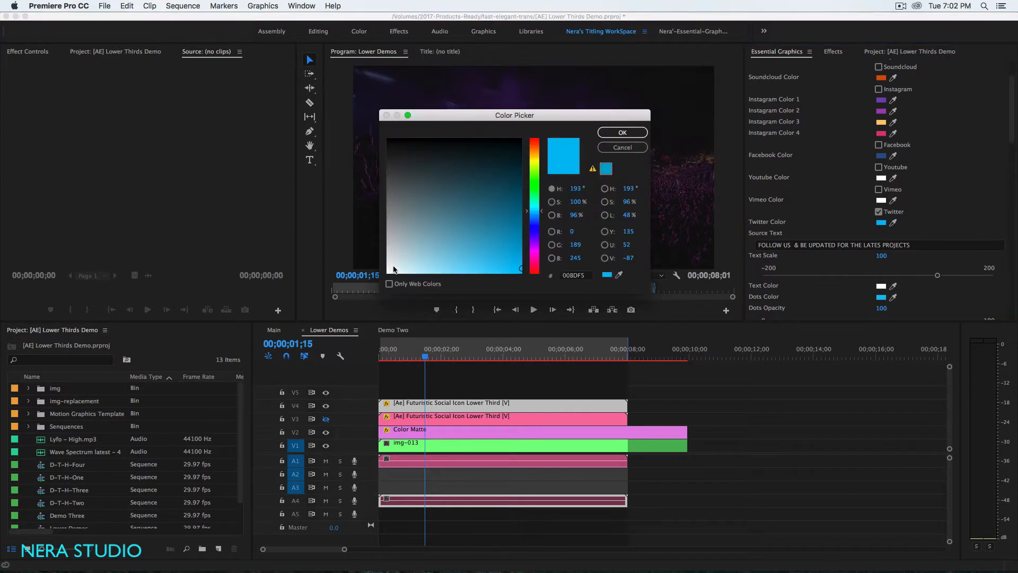
pyautogui.moveTo(387, 272); pyautogui.dragTo(384, 280)
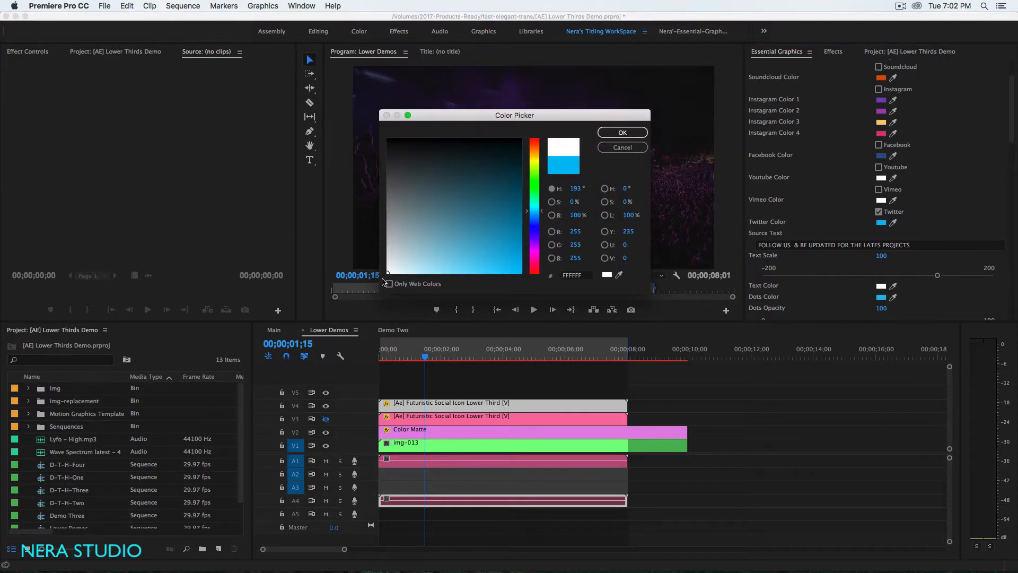
pyautogui.click(622, 132)
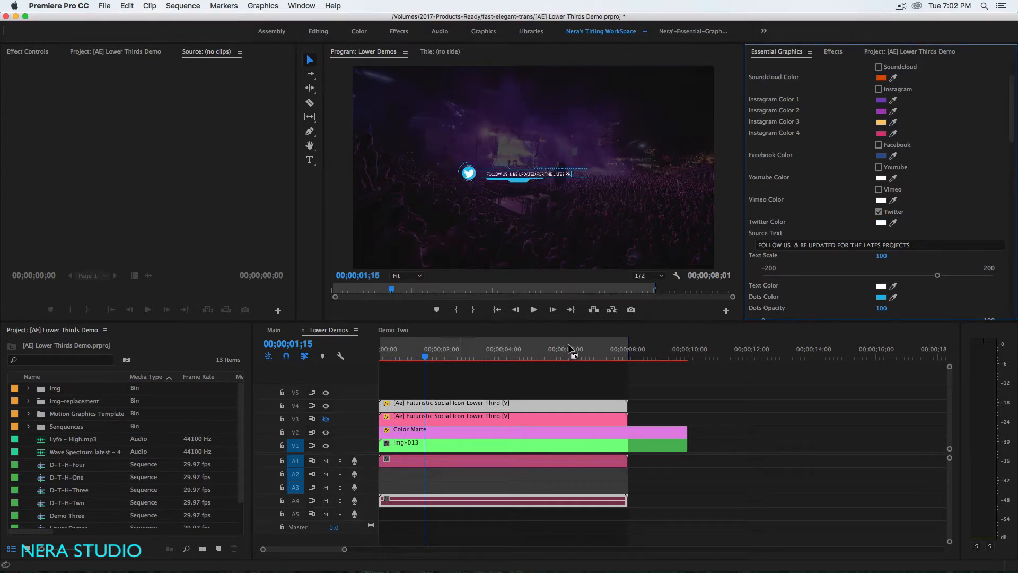
# Step: Scrub the sequence to 00;00;02;13 and inspect the Twitter lower third's animation in a maximized Program monitor
pyautogui.moveTo(427, 354); pyautogui.dragTo(462, 371)
pyautogui.press('`')
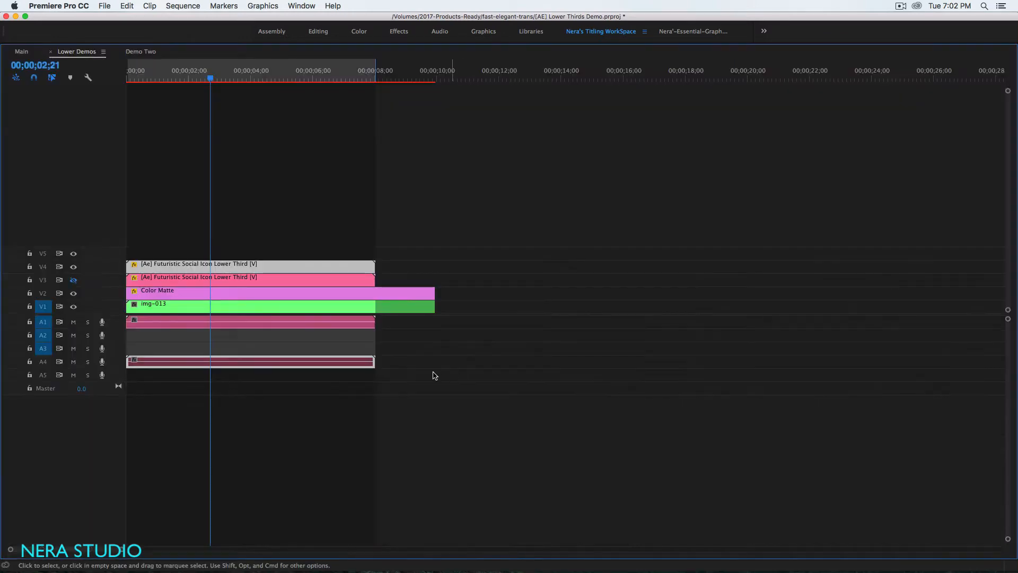
pyautogui.press('`')
pyautogui.click(507, 224)
pyautogui.press('`')
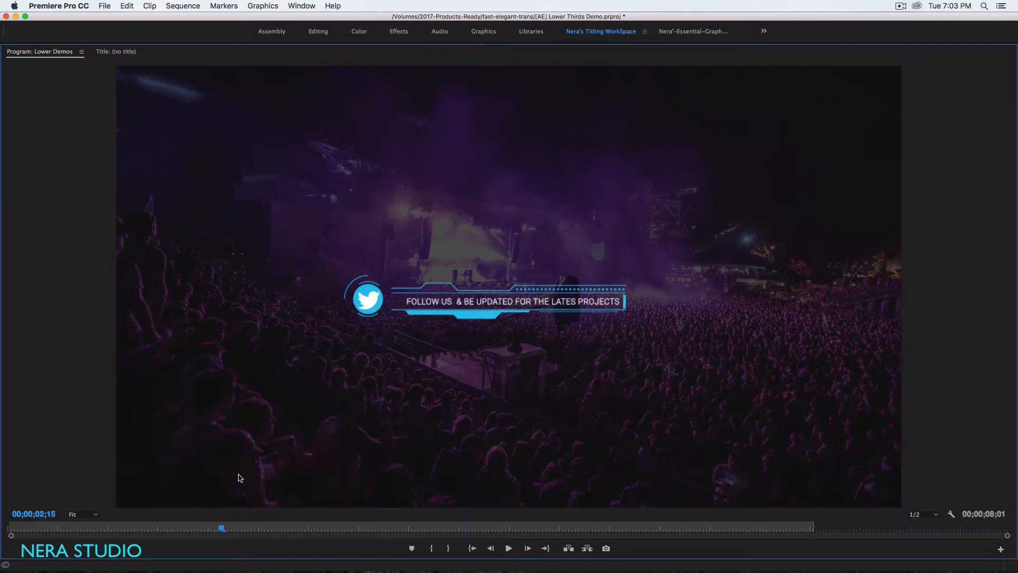
pyautogui.moveTo(200, 528); pyautogui.dragTo(254, 528)
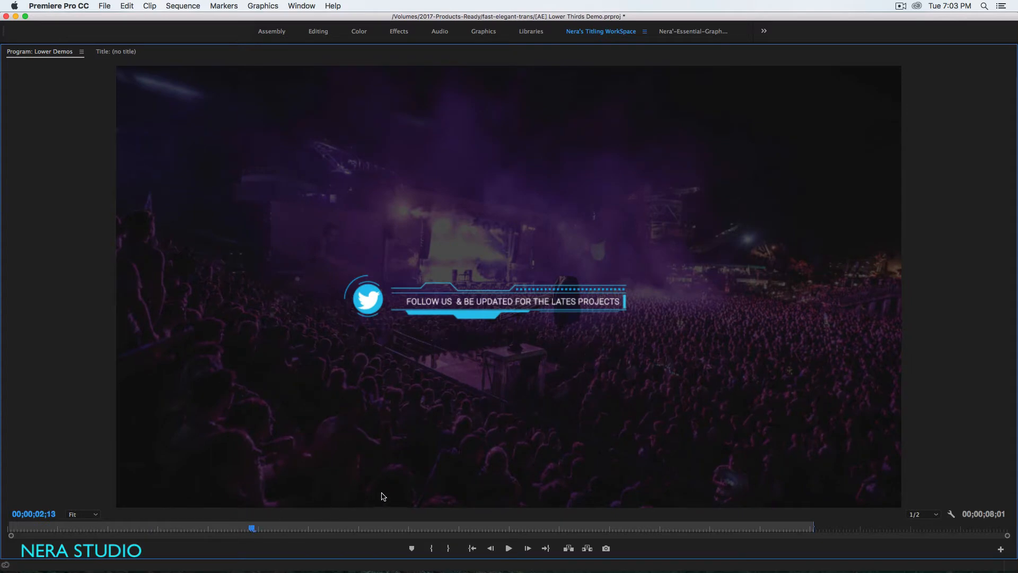
pyautogui.press('`')
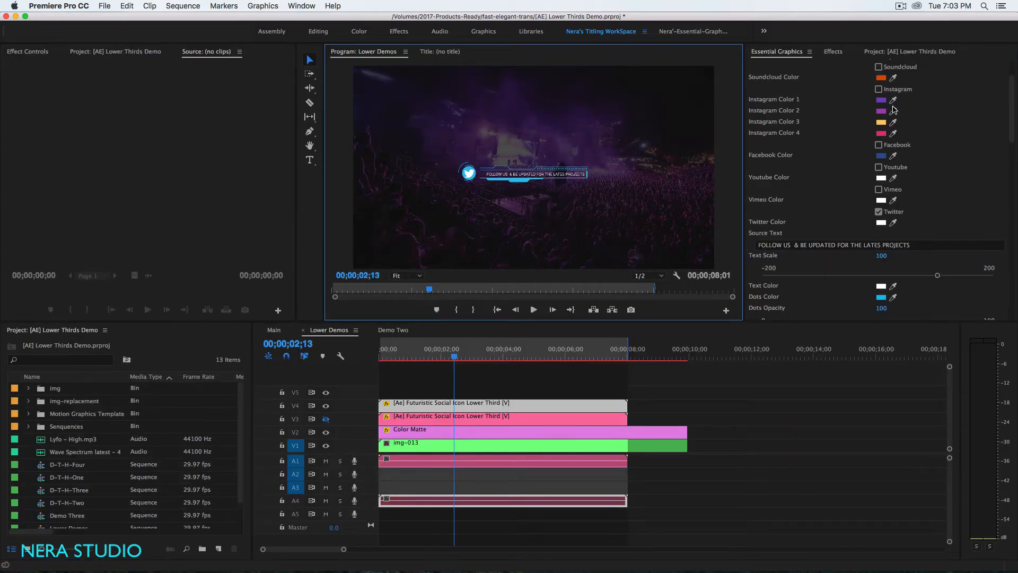
# Step: Switch the lower third's social icon from Twitter to Instagram and check it in a maximized Program monitor
pyautogui.click(878, 212)
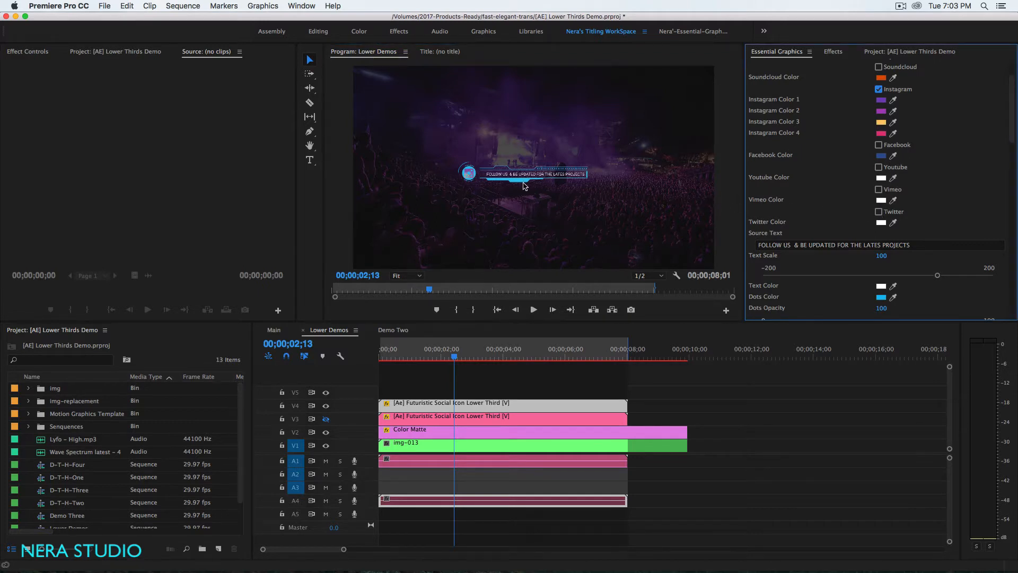
pyautogui.click(480, 183)
pyautogui.press('`')
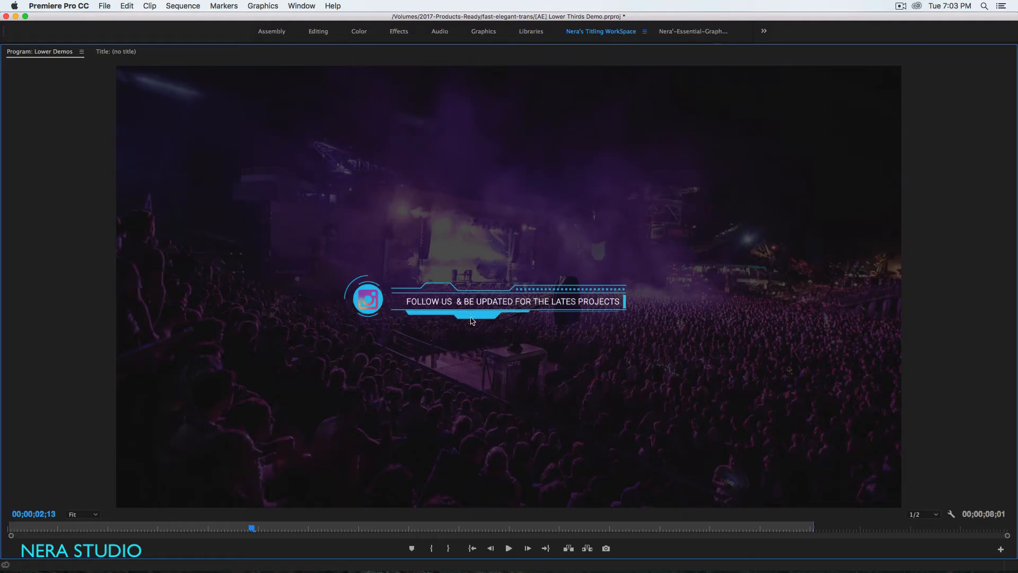
pyautogui.press('`')
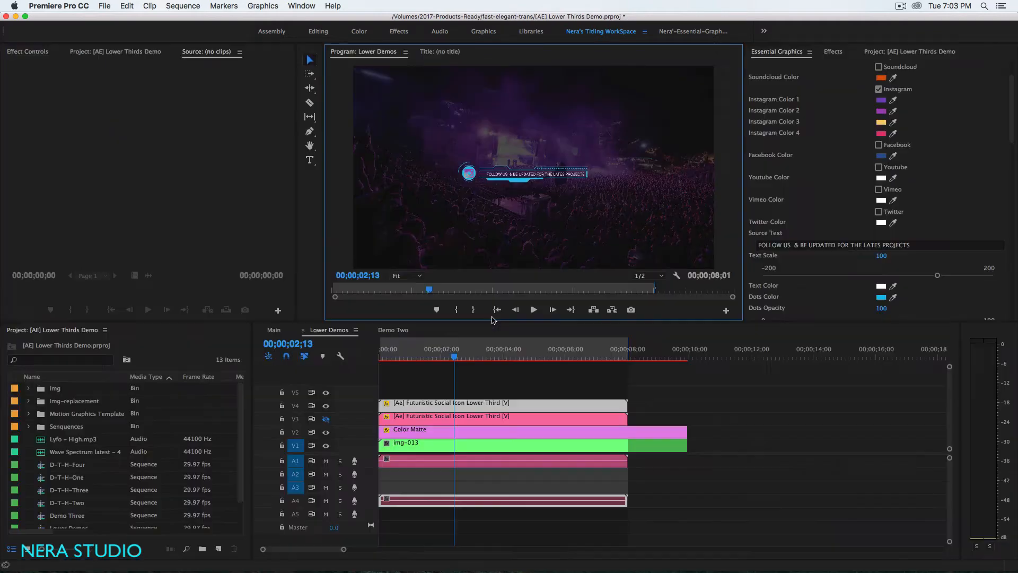
# Step: Look over the lower third's Source Text and color settings without editing them, and hide track V4
pyautogui.scroll(-5, 920, 174)
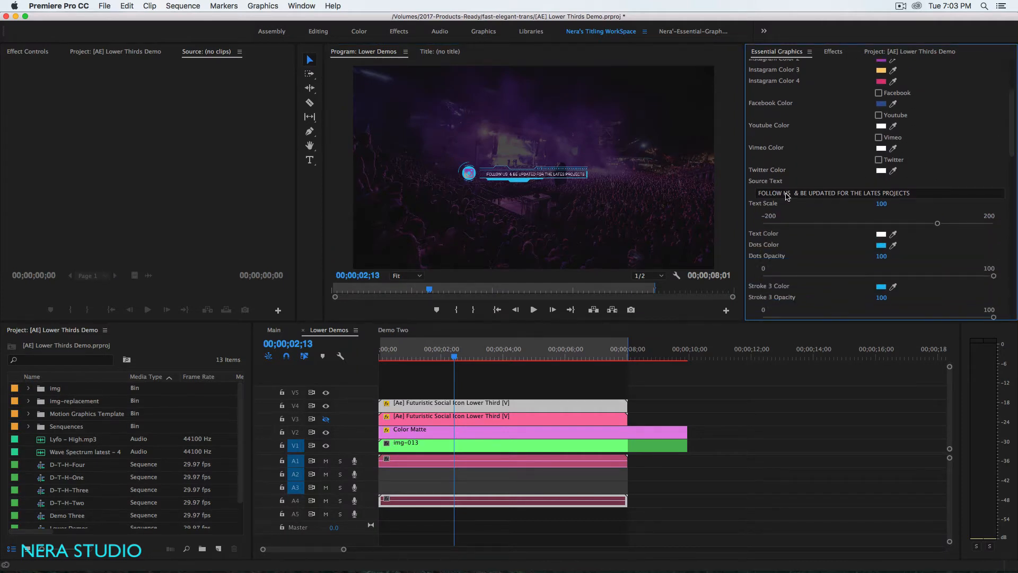
pyautogui.click(804, 194)
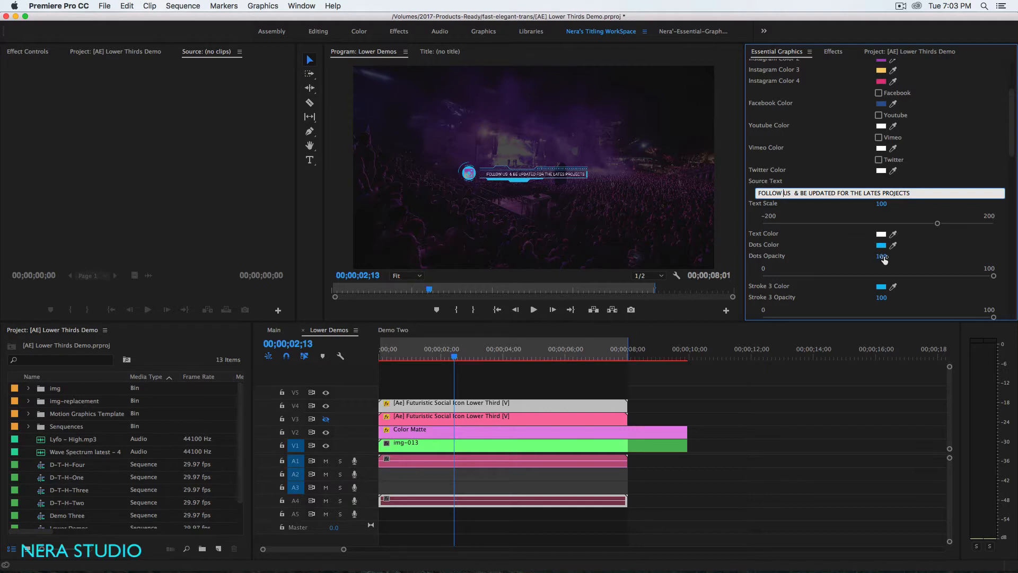
pyautogui.click(935, 174)
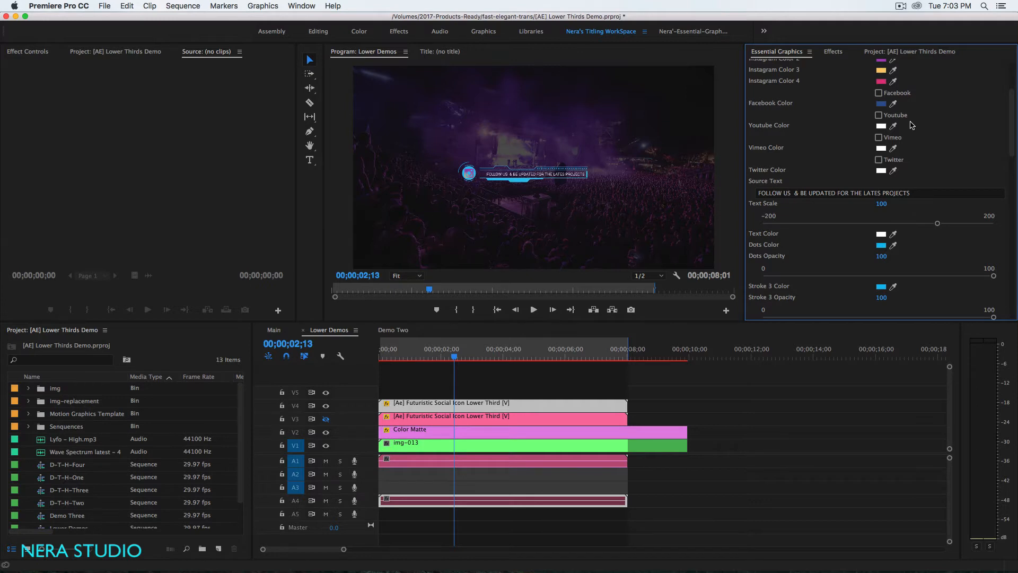
pyautogui.click(326, 406)
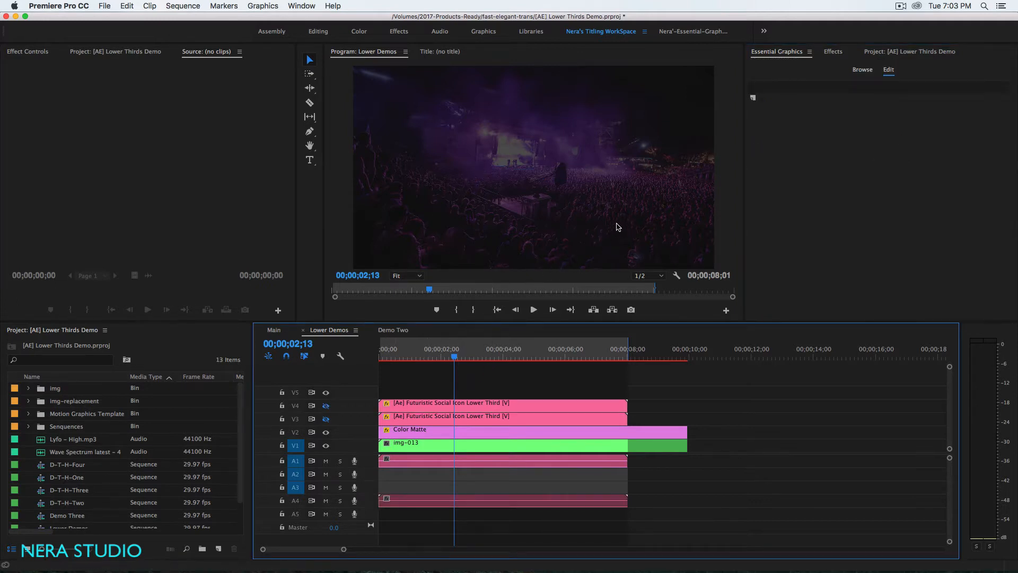
# Step: Add the [Ae] Five Famous Social Icons template at the start of track V5 in Lower Demos, select it and preview its animation
pyautogui.click(863, 71)
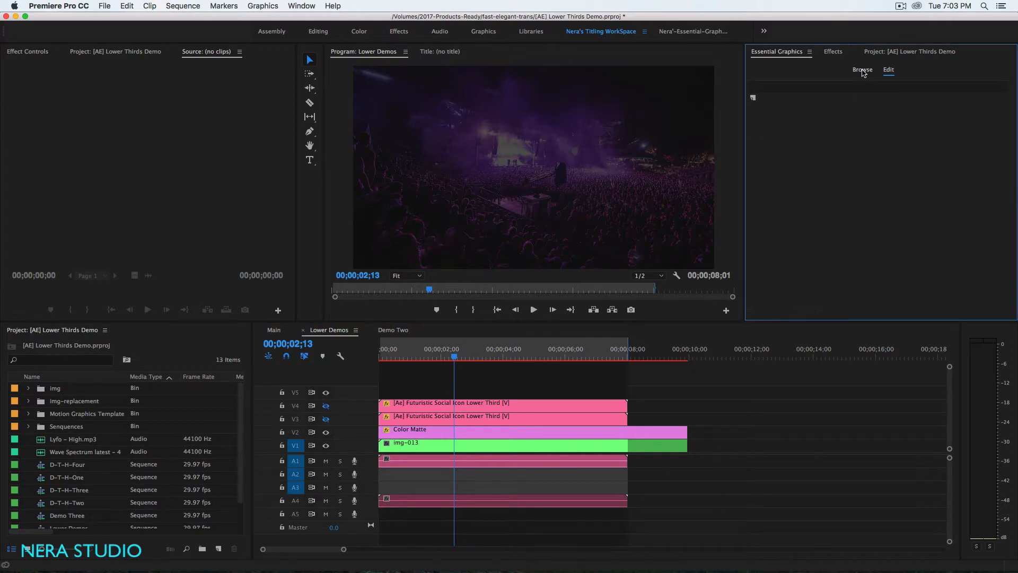
pyautogui.moveTo(1000, 183); pyautogui.dragTo(1001, 265)
pyautogui.moveTo(813, 281); pyautogui.dragTo(379, 395)
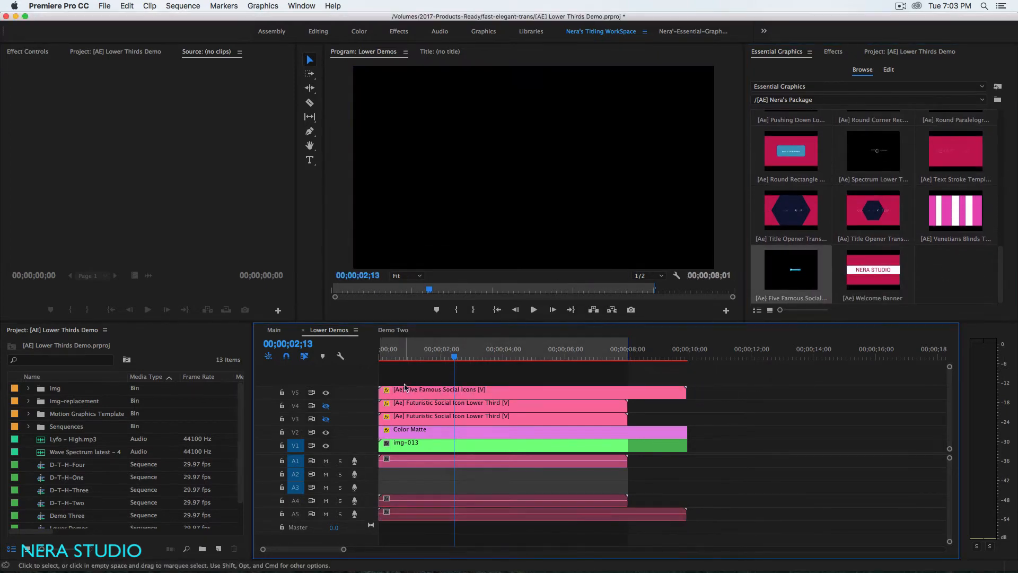
pyautogui.click(481, 391)
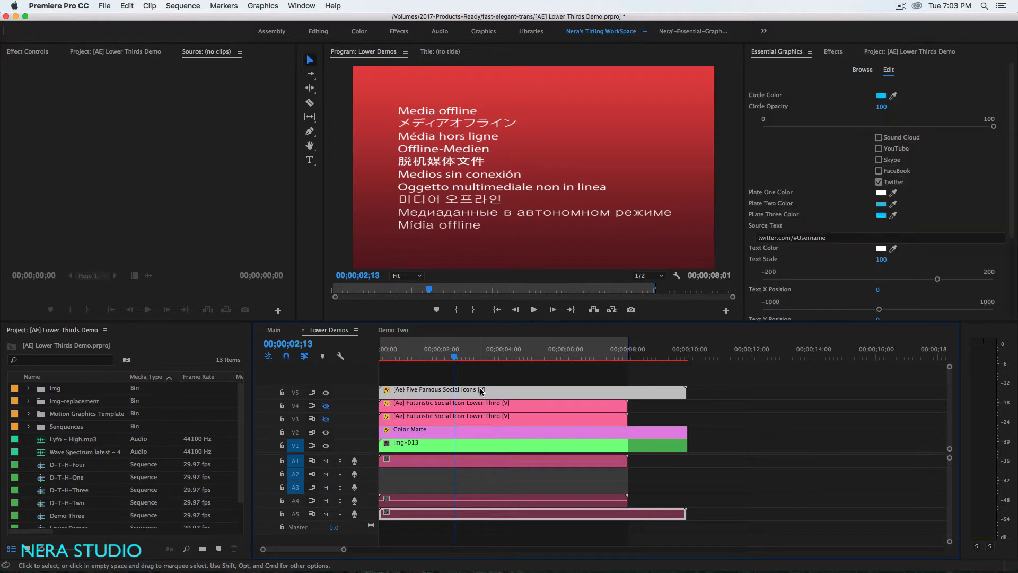
pyautogui.press('space')
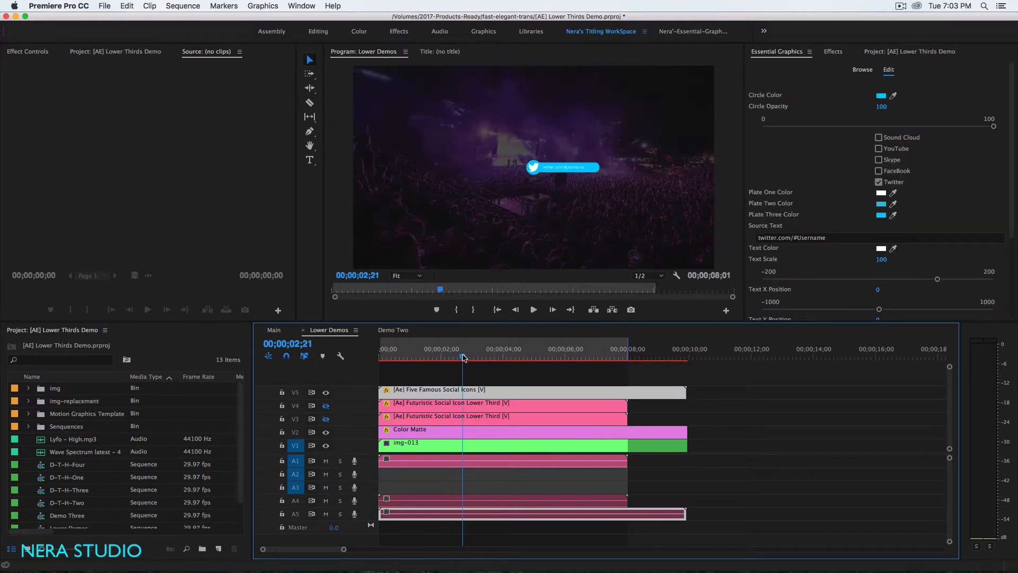
# Step: Swap the Five Famous Social Icons clip's Twitter icon for FaceBook, and replace that with Skype as the only enabled icon
pyautogui.click(878, 171)
pyautogui.click(878, 182)
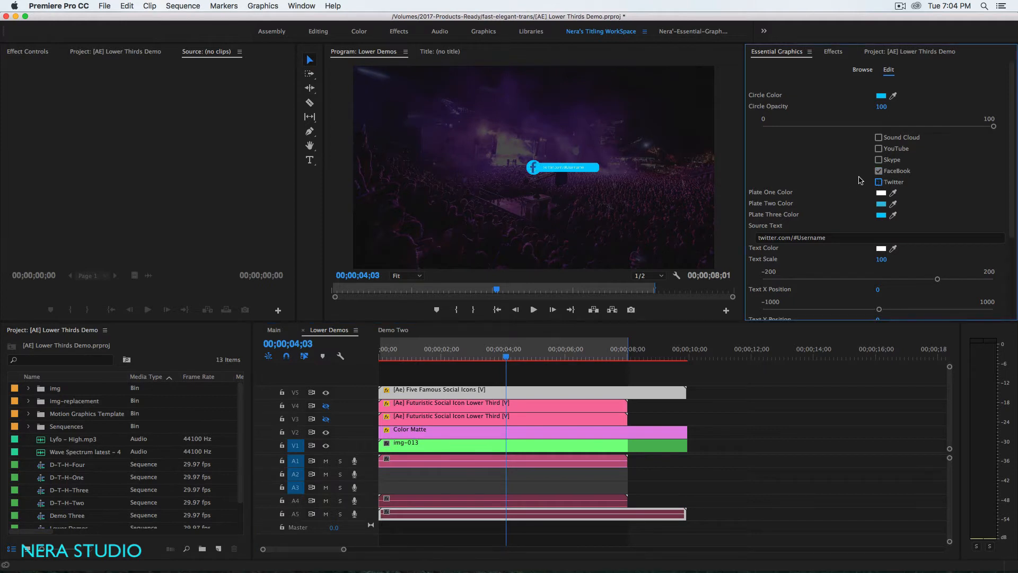
pyautogui.click(879, 171)
pyautogui.click(878, 160)
# Step: Review the remaining social icon settings and inspect the Skype animation in a maximized Program monitor, scrubbing back to 00;00;02;02
pyautogui.moveTo(1013, 177)
pyautogui.mouseDown()
pyautogui.moveTo(1010, 236)
pyautogui.moveTo(1006, 204)
pyautogui.mouseUp()
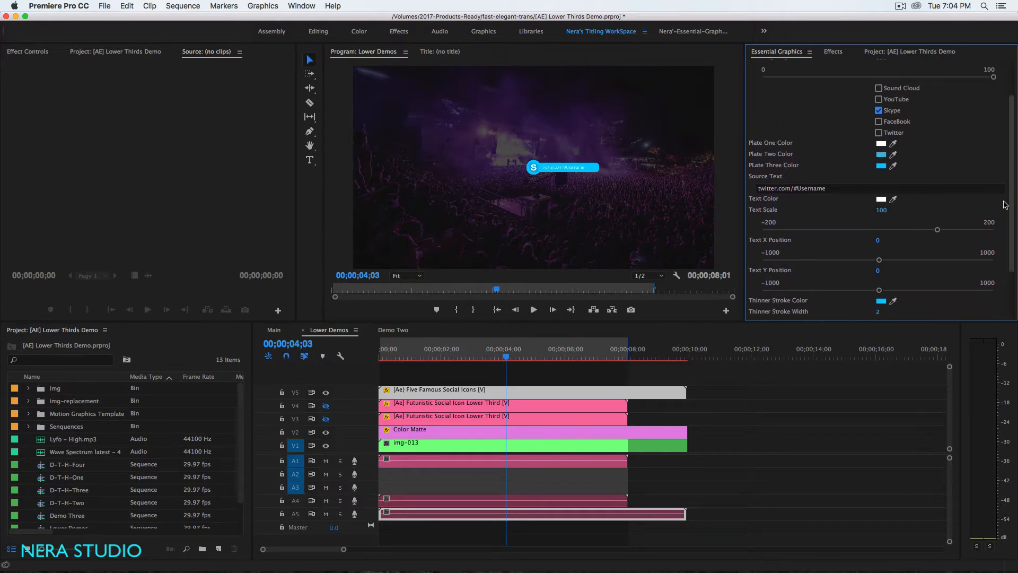
pyautogui.click(533, 260)
pyautogui.press('`')
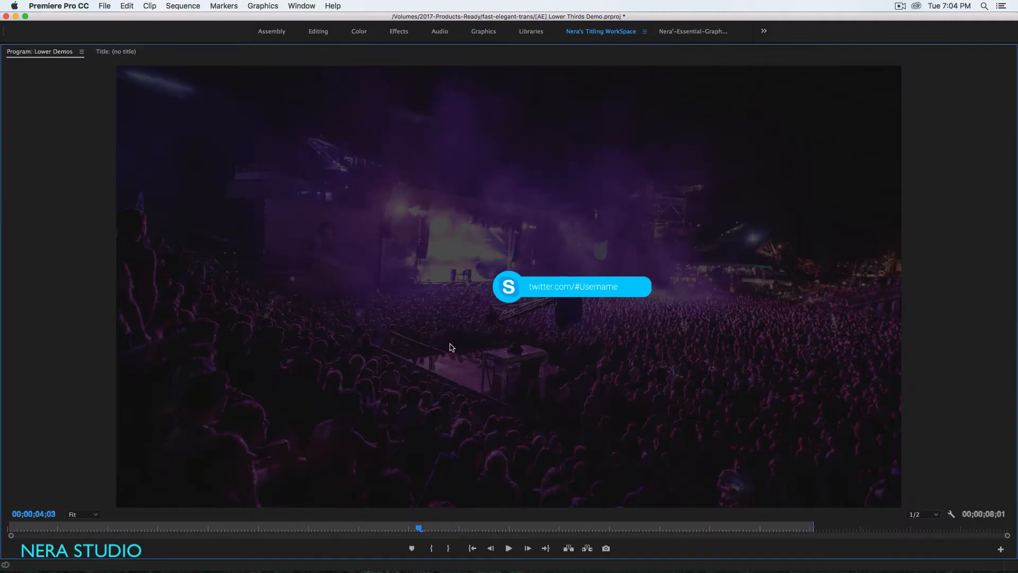
pyautogui.moveTo(297, 528); pyautogui.dragTo(218, 525)
pyautogui.press('`')
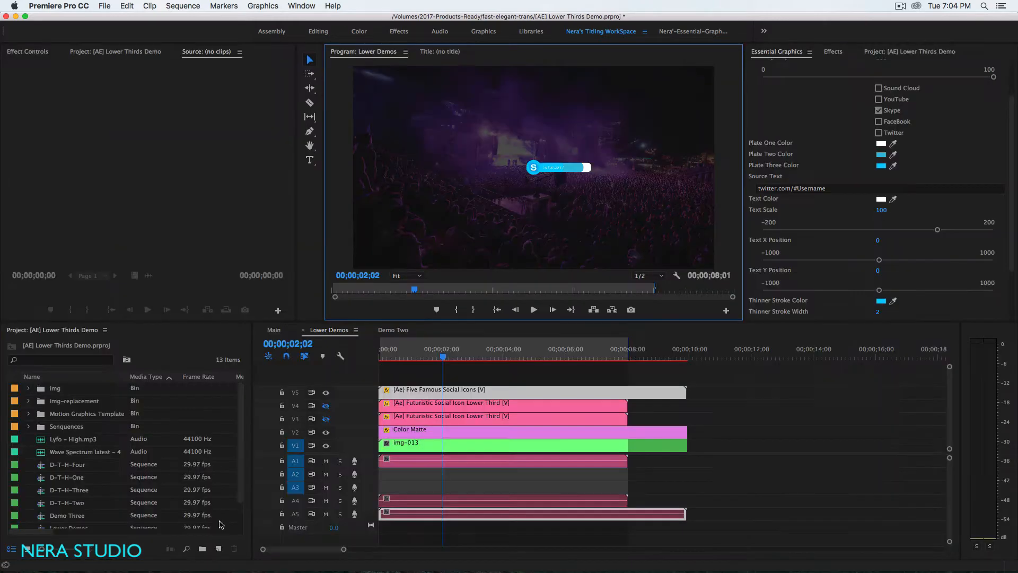
# Step: Open the Demo Two sequence and scrub through its title and image openers from the start to 00;00;11;21
pyautogui.click(393, 329)
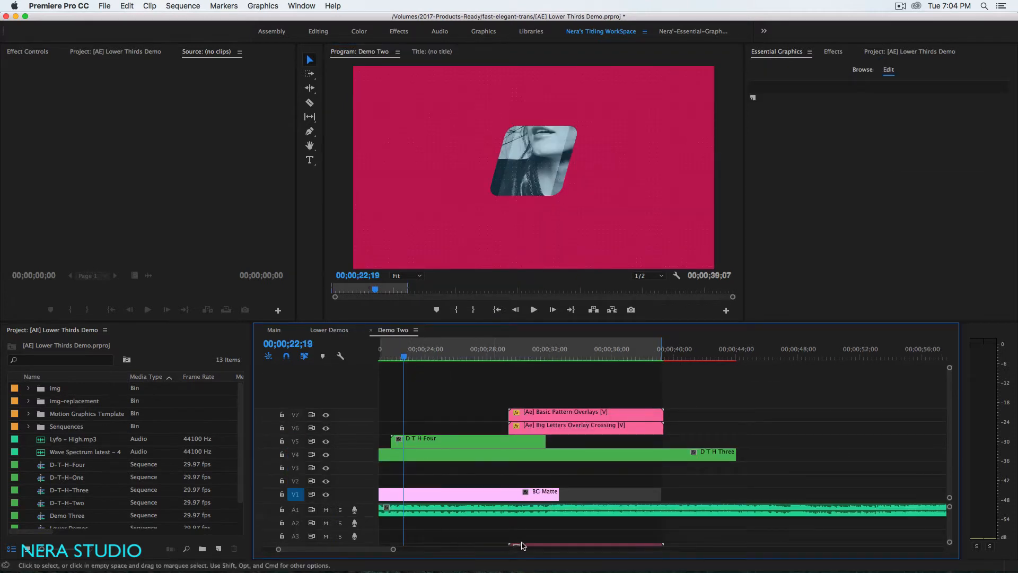
pyautogui.moveTo(345, 552); pyautogui.dragTo(320, 554)
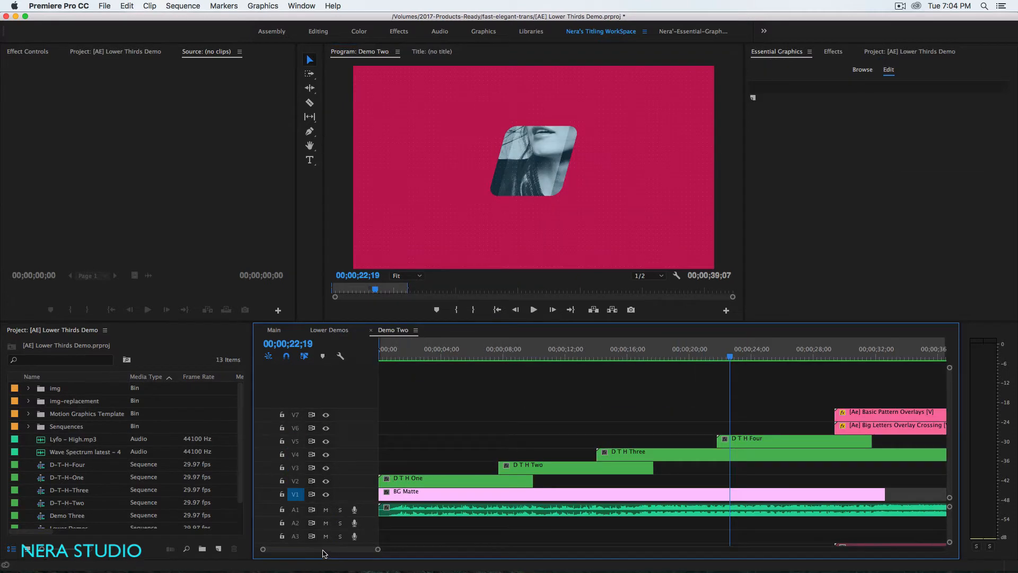
pyautogui.moveTo(392, 355); pyautogui.dragTo(481, 355)
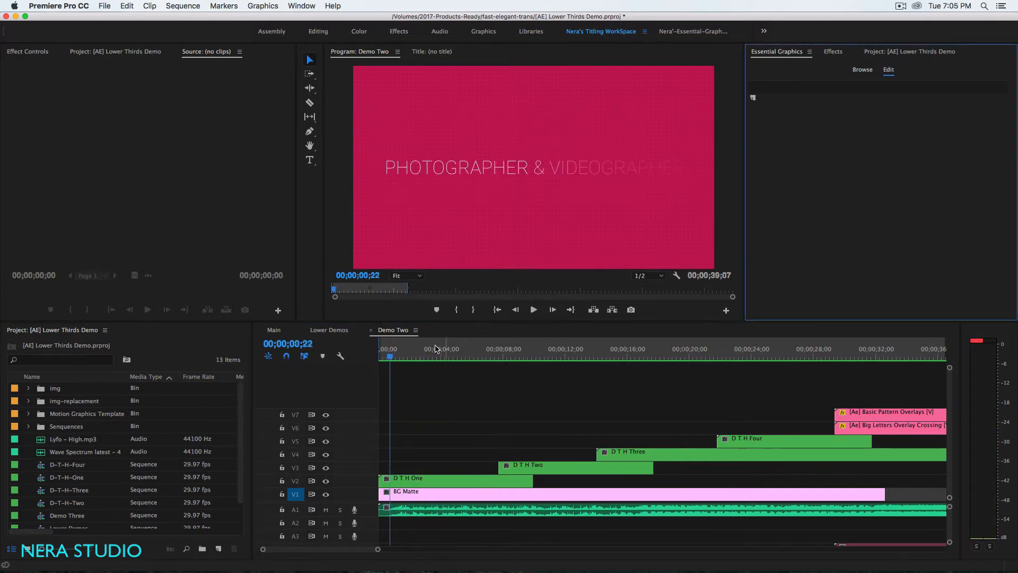
pyautogui.moveTo(392, 357); pyautogui.dragTo(414, 369)
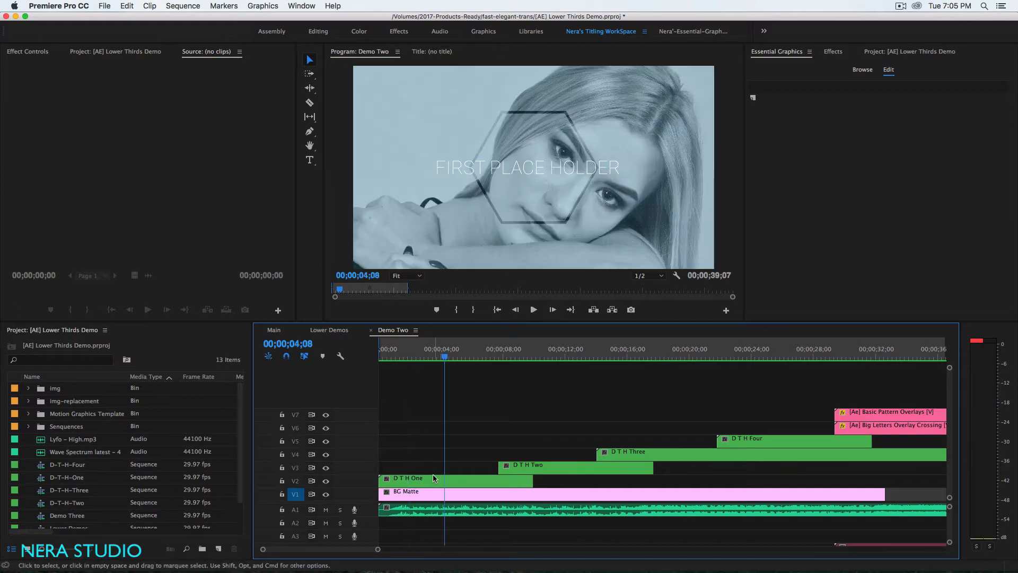
pyautogui.click(435, 478)
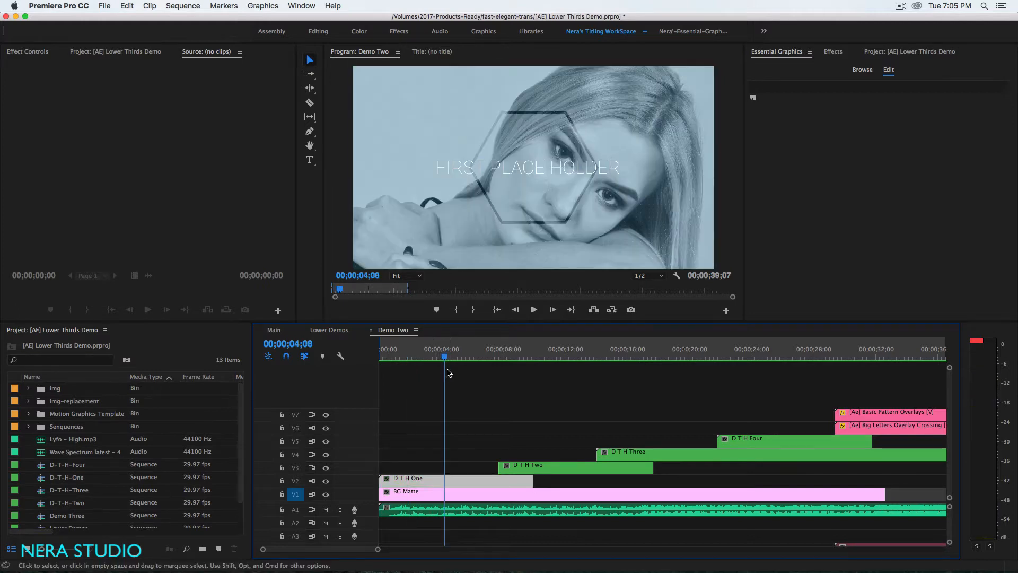
pyautogui.moveTo(446, 355); pyautogui.dragTo(561, 380)
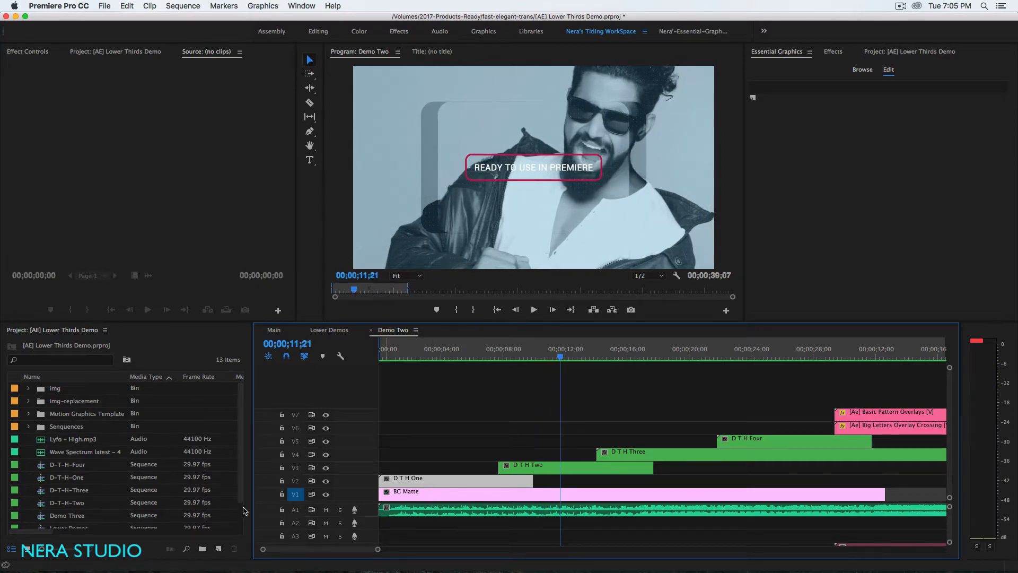
# Step: Create a new sequence named "test one" with the DSLR 1080p30 preset
pyautogui.click(239, 483)
pyautogui.scroll(-2, 239, 484)
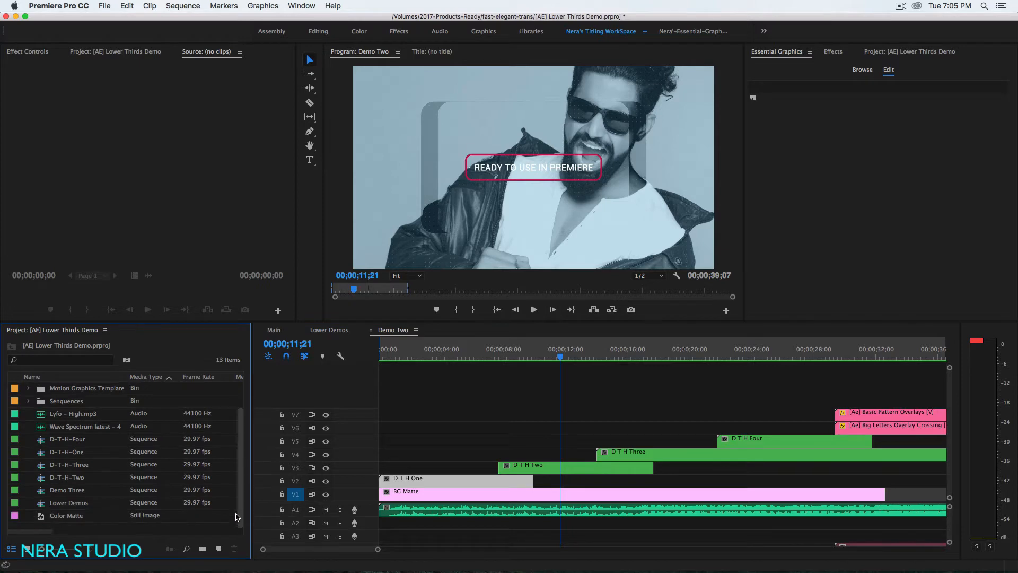
pyautogui.click(218, 549)
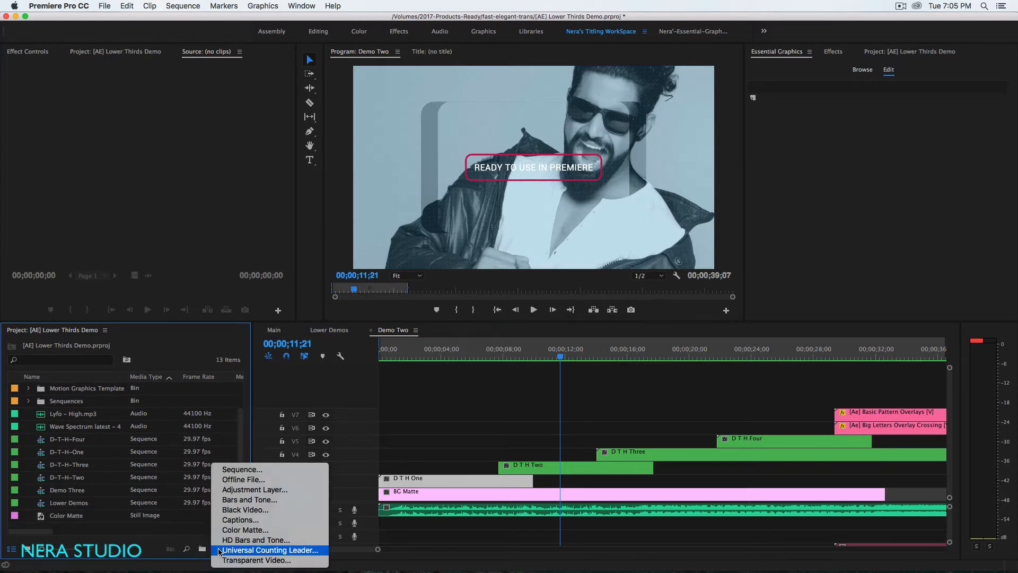
pyautogui.click(240, 469)
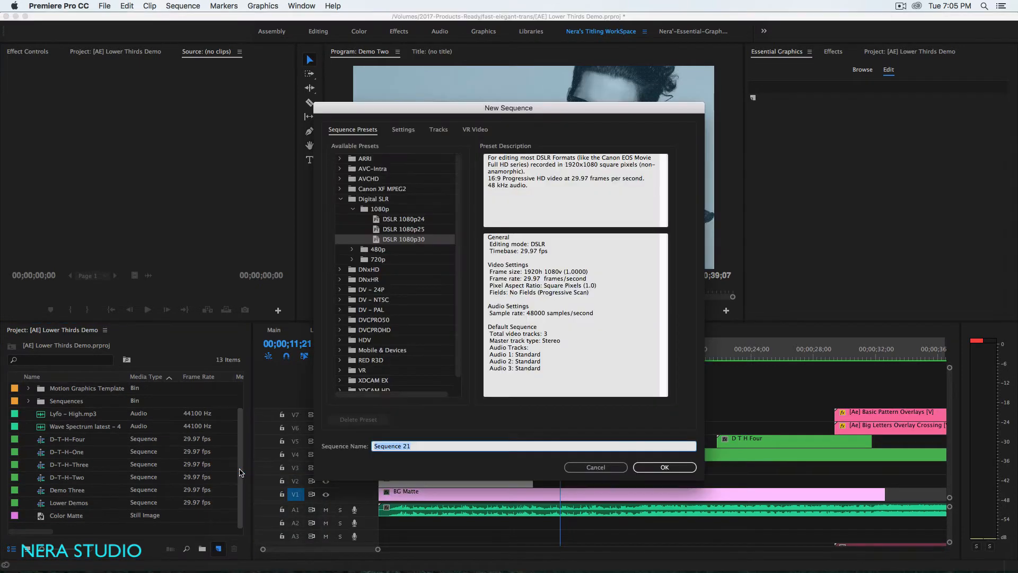
pyautogui.write('test one')
pyautogui.press('Return')
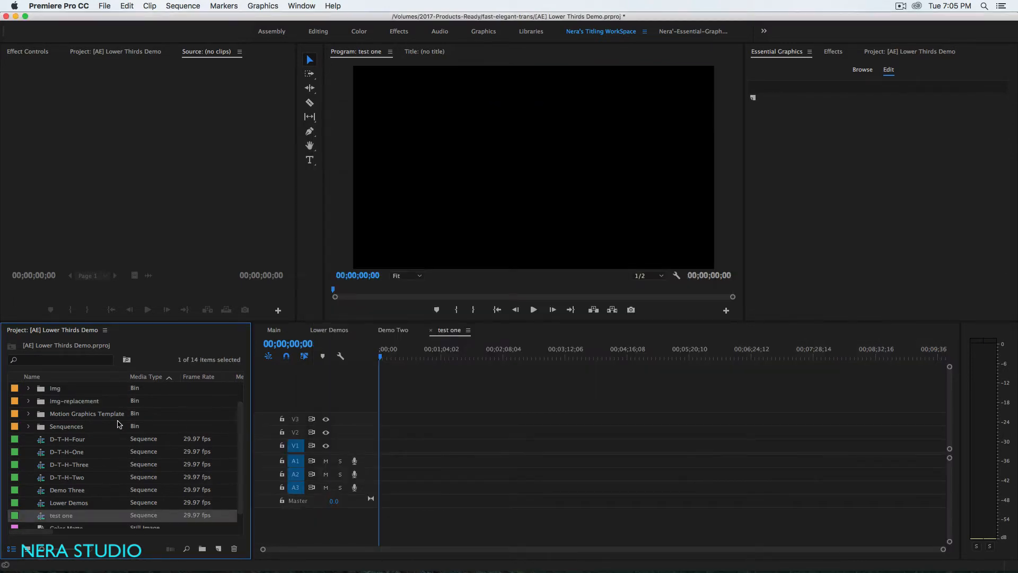
# Step: Expand the img-replacement bin and open the img-006 sequence in the timeline
pyautogui.click(28, 401)
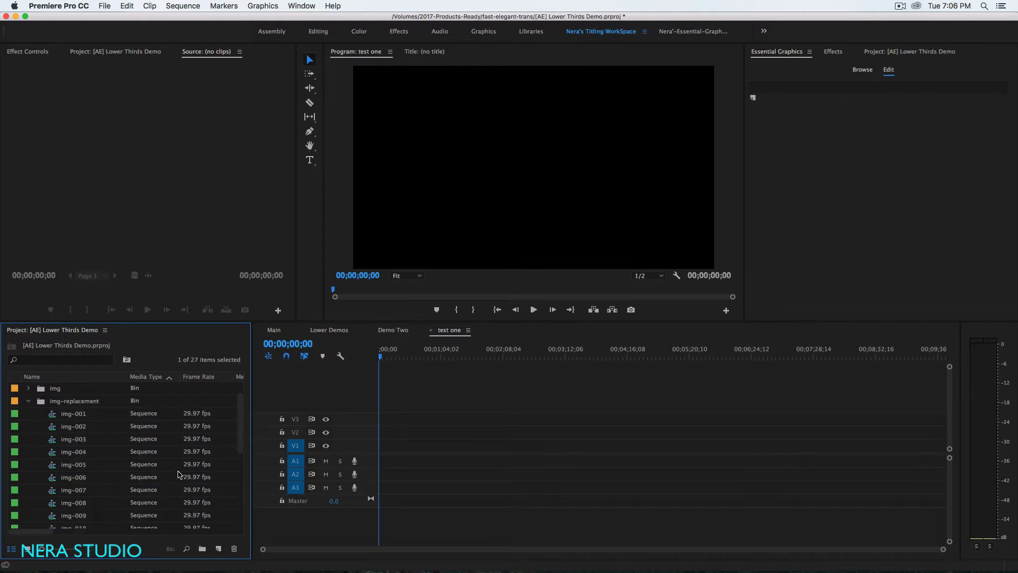
pyautogui.moveTo(239, 420); pyautogui.dragTo(241, 434)
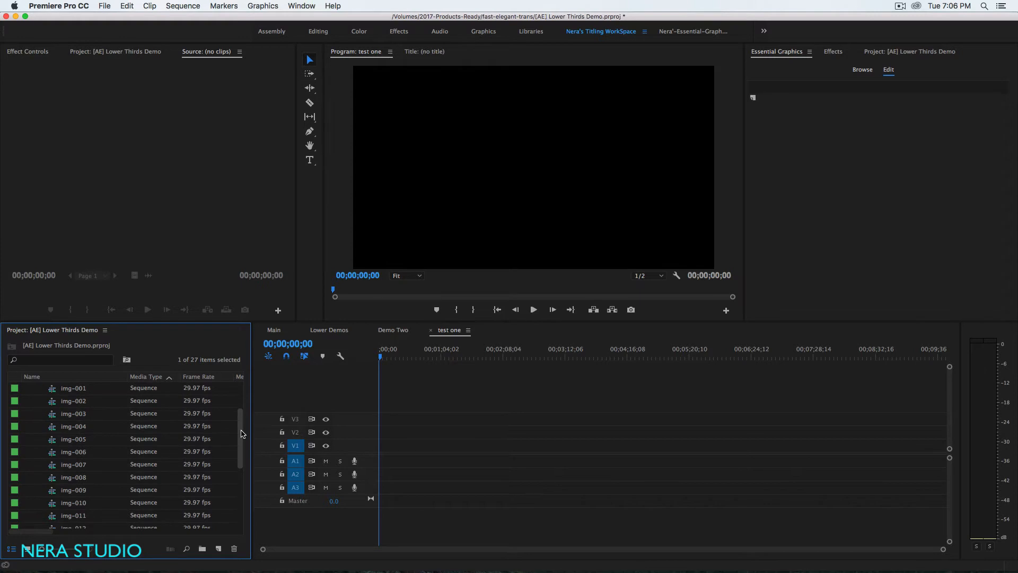
pyautogui.click(74, 453)
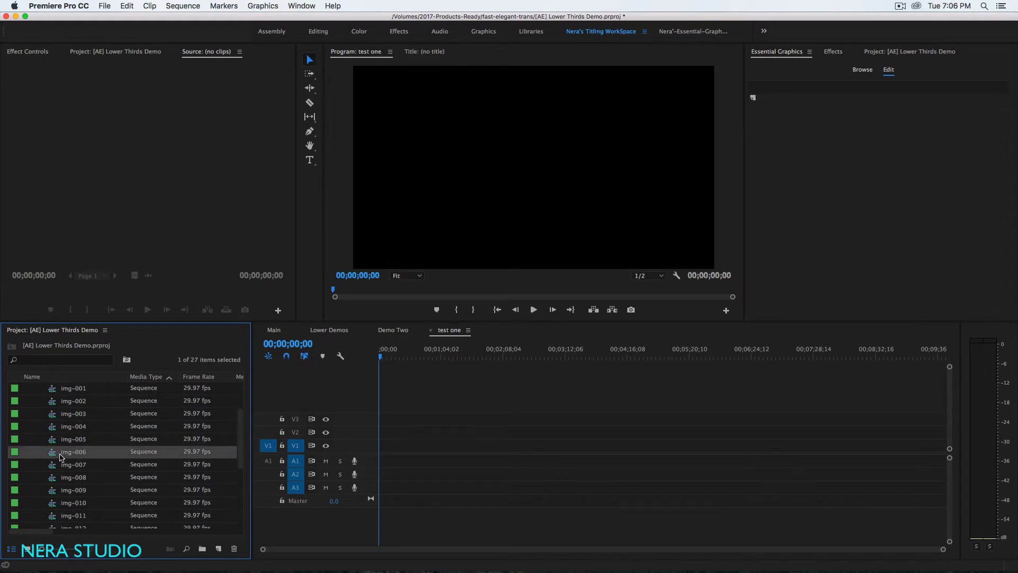
pyautogui.doubleClick(56, 455)
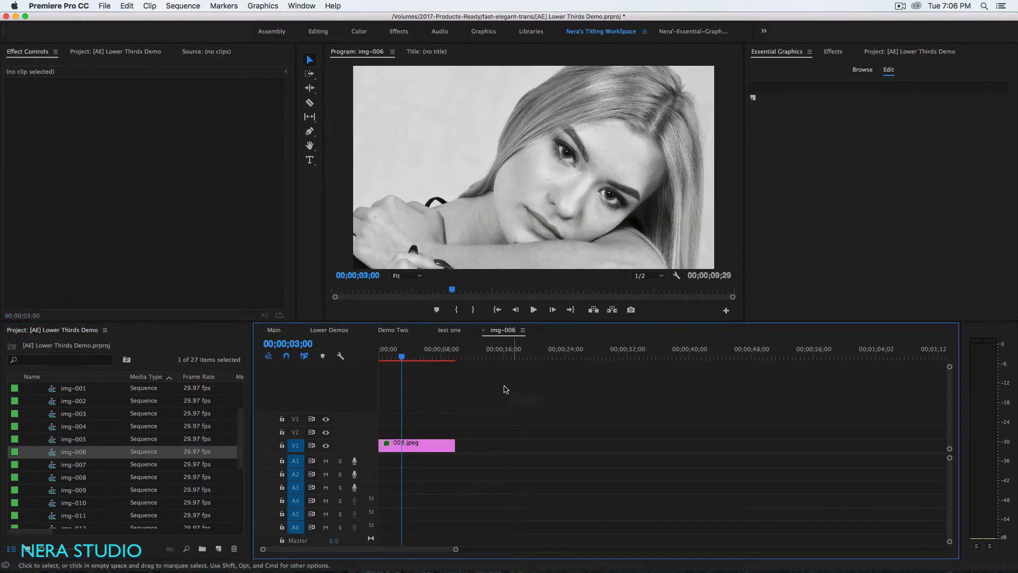
# Step: Select the 008.jpeg clip, compare it with and without its Black & White effect, and scrub its scale animation to 00;00;05;26
pyautogui.click(406, 445)
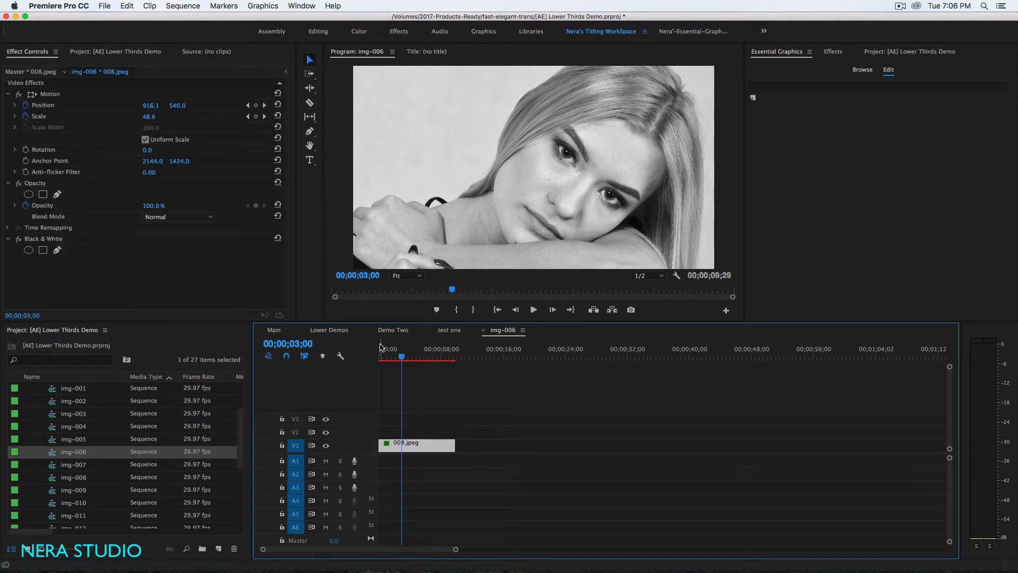
pyautogui.click(17, 240)
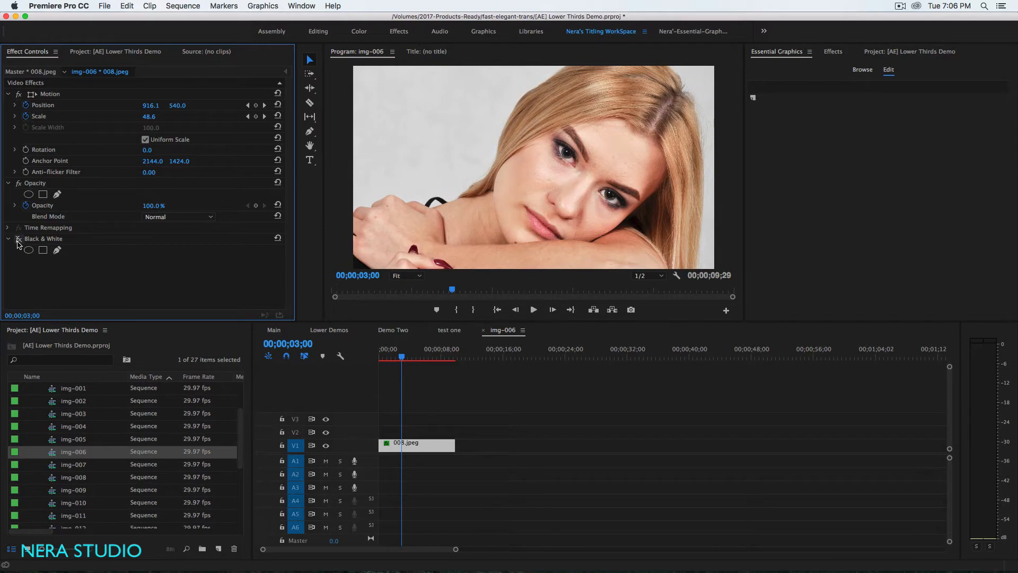
pyautogui.click(385, 362)
pyautogui.moveTo(385, 362); pyautogui.dragTo(401, 362)
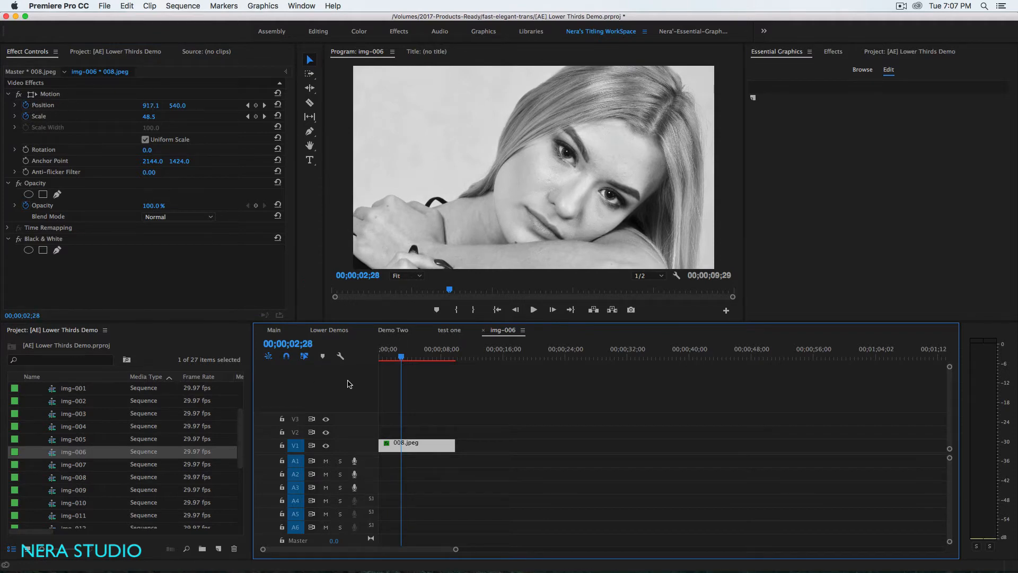
pyautogui.click(378, 364)
pyautogui.moveTo(378, 364); pyautogui.dragTo(424, 366)
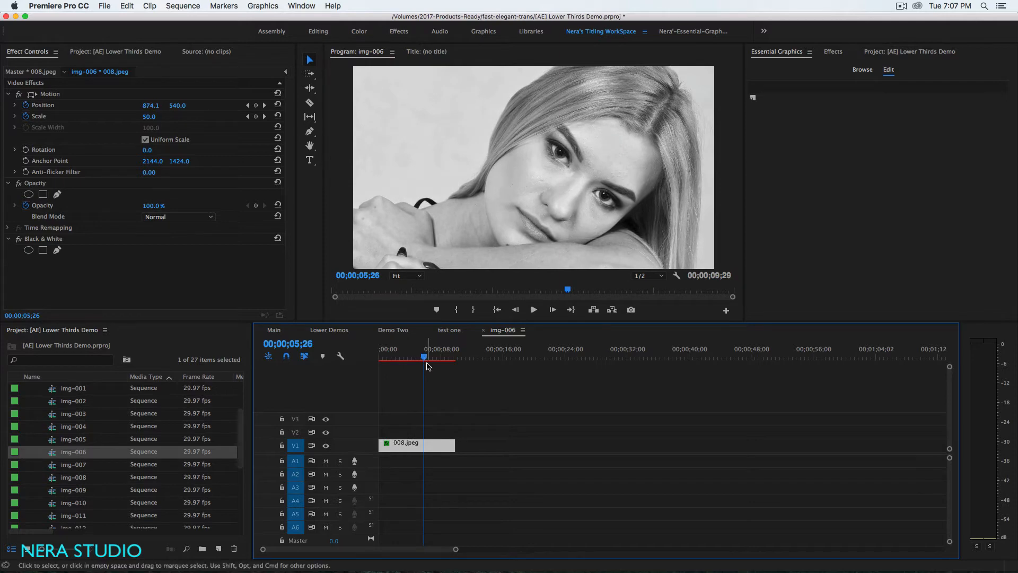
# Step: Return to the Demo Two sequence and scrub over the first image opener to 00;00;04;27 to see the placeholder image in use
pyautogui.click(393, 330)
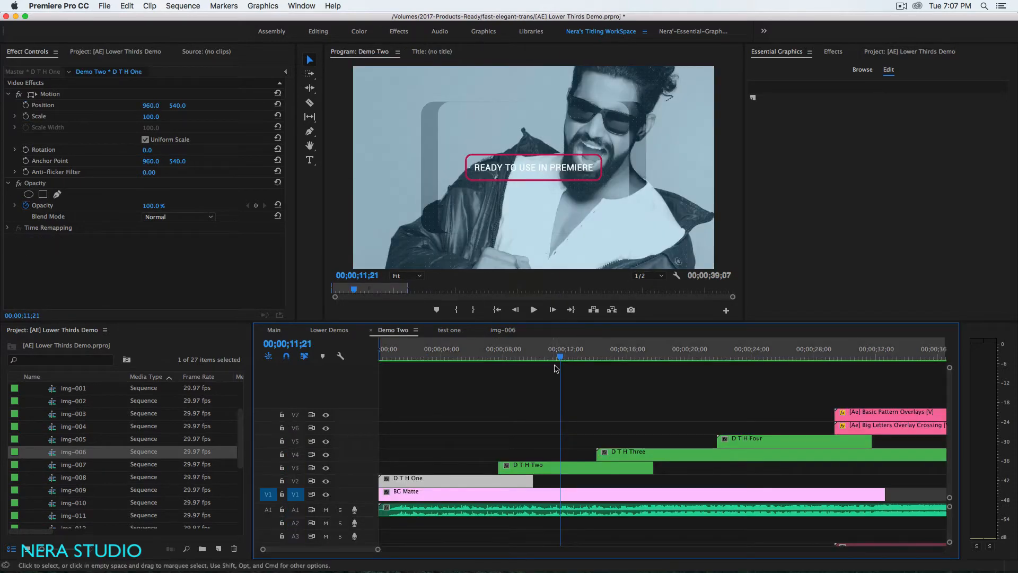
pyautogui.moveTo(557, 363)
pyautogui.mouseDown()
pyautogui.moveTo(509, 364)
pyautogui.moveTo(545, 363)
pyautogui.mouseUp()
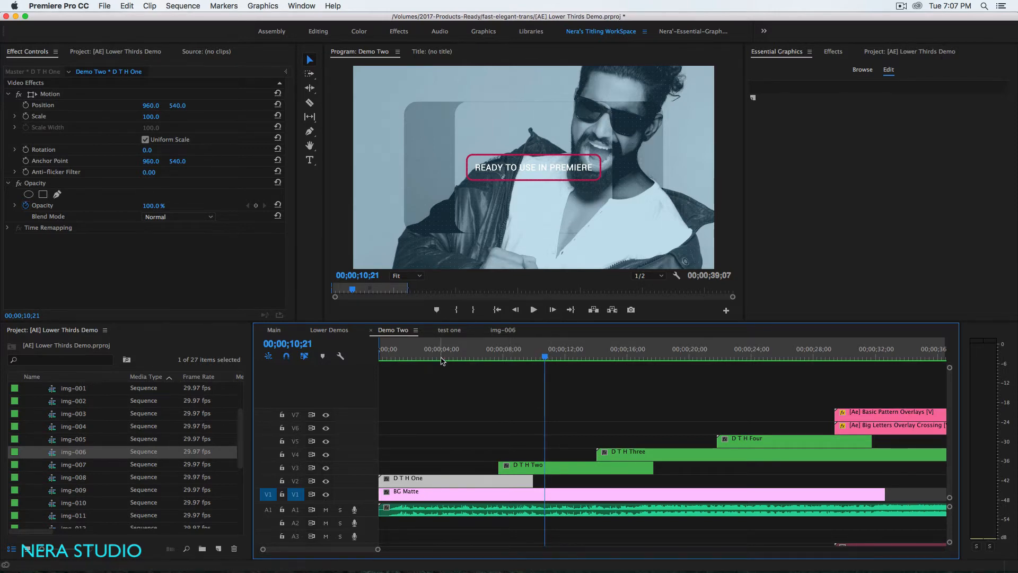
pyautogui.moveTo(450, 357); pyautogui.dragTo(422, 358)
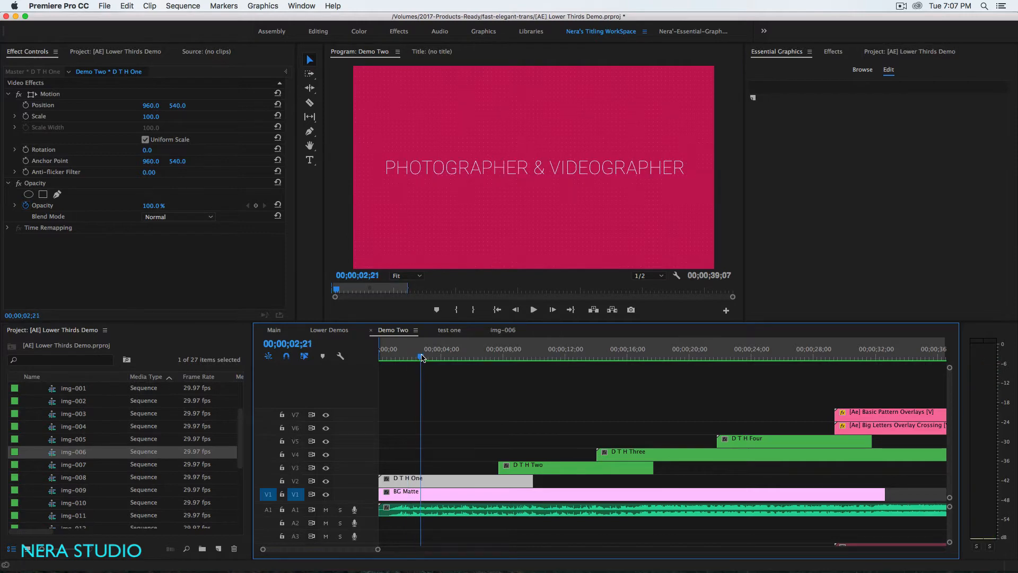
pyautogui.moveTo(423, 361); pyautogui.dragTo(455, 365)
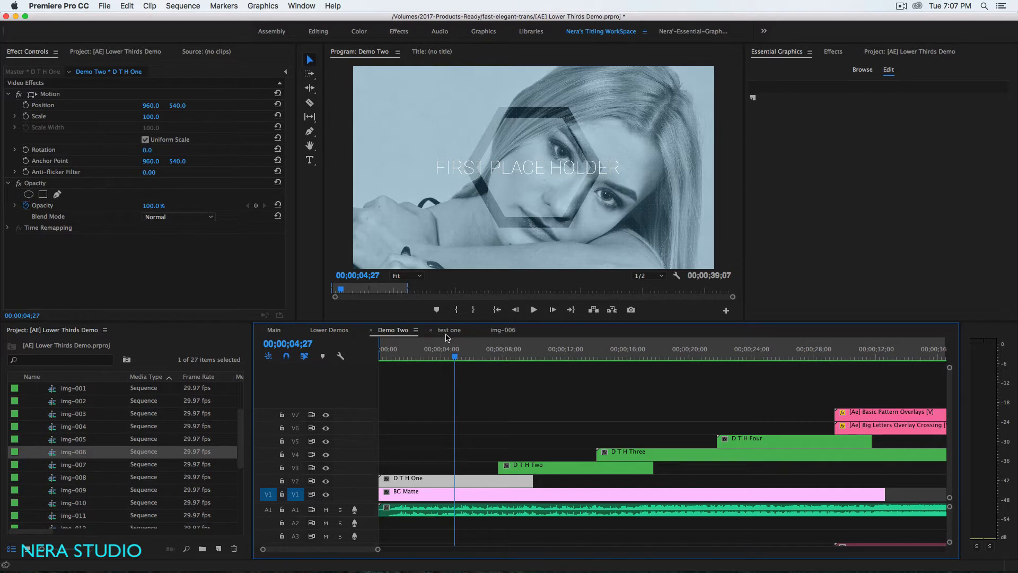
# Step: Close the img-006 sequence and place img-006 at the start of track V1 in the test one sequence
pyautogui.click(483, 330)
pyautogui.click(449, 331)
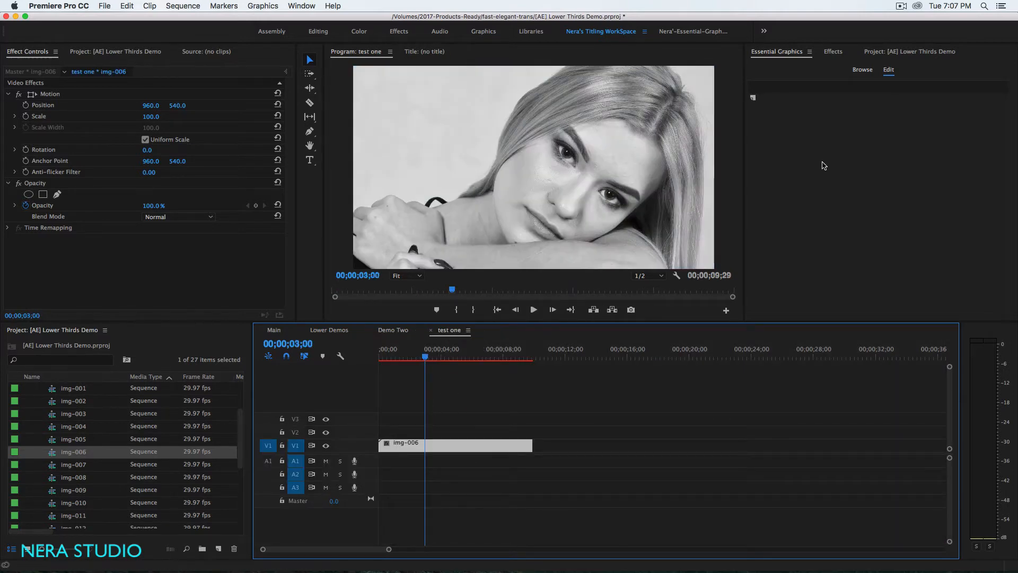
# Step: Add the [Ae] Hexagon Title Fade In Img Opener No 10.00 template above img-006 on V2, select it and scrub to 00;00;01;11
pyautogui.click(863, 70)
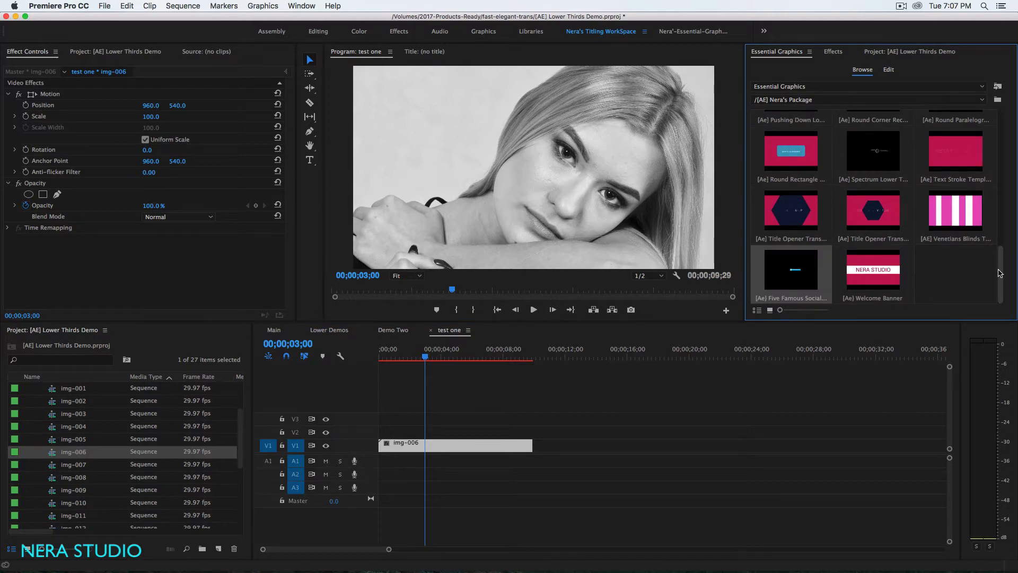
pyautogui.moveTo(1000, 273); pyautogui.dragTo(1002, 166)
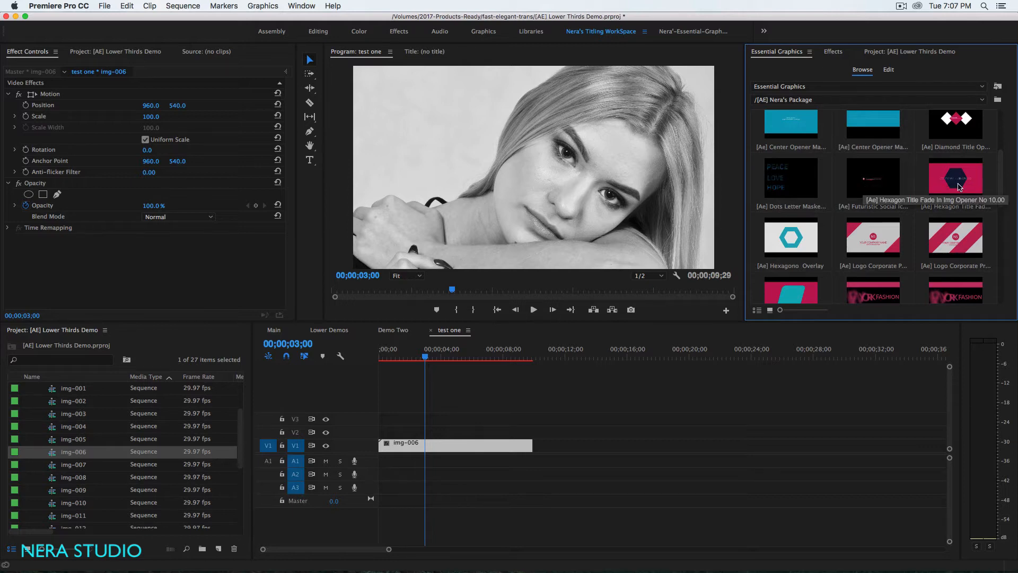
pyautogui.click(958, 187)
pyautogui.moveTo(958, 187); pyautogui.dragTo(382, 432)
pyautogui.click(419, 430)
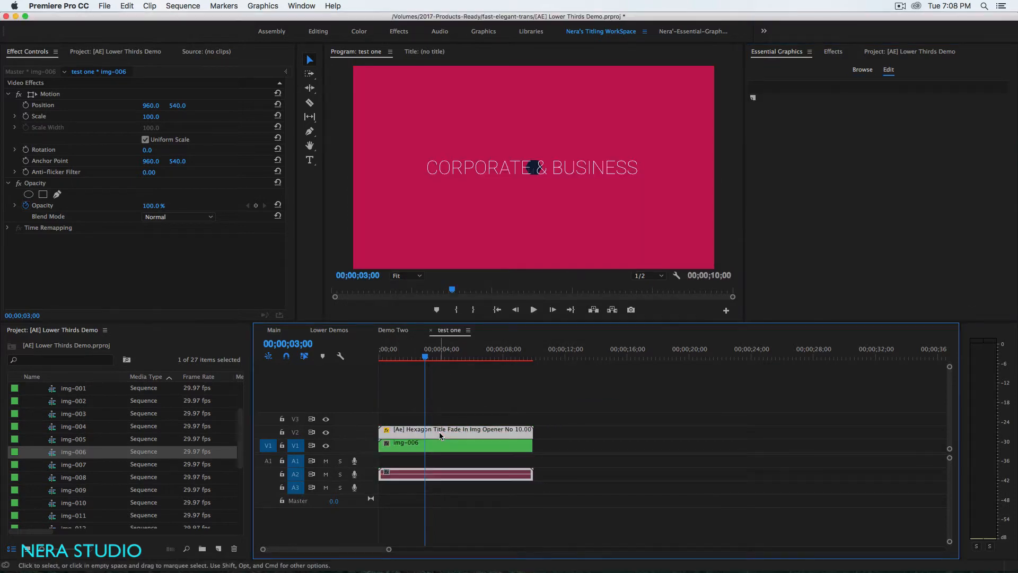
pyautogui.moveTo(426, 355); pyautogui.dragTo(400, 362)
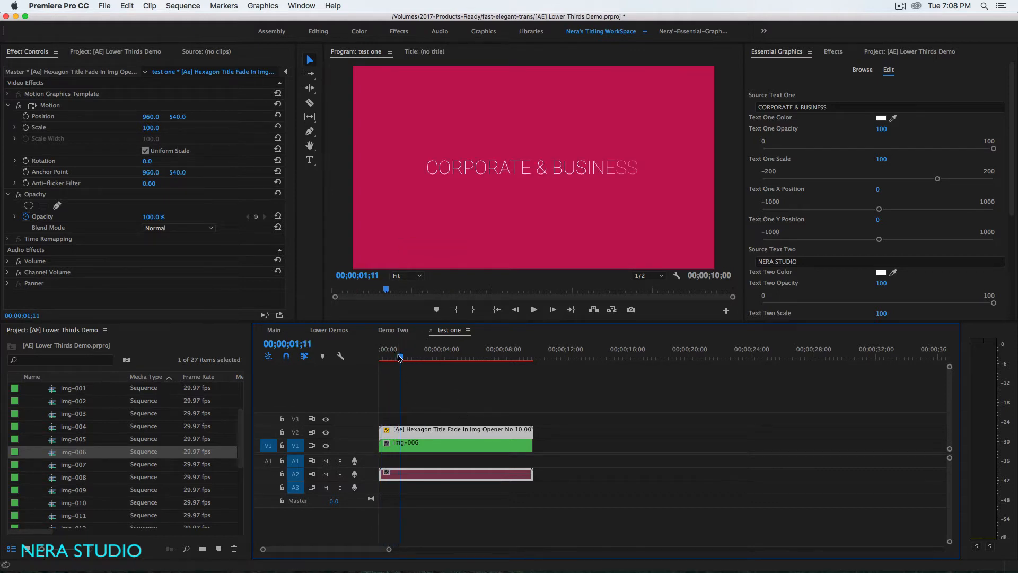
# Step: At 00;00;06;03, change the hexagon opener's BG Overlay Color to dark green and set its BG Overlay Opacity to 0
pyautogui.moveTo(399, 358); pyautogui.dragTo(472, 366)
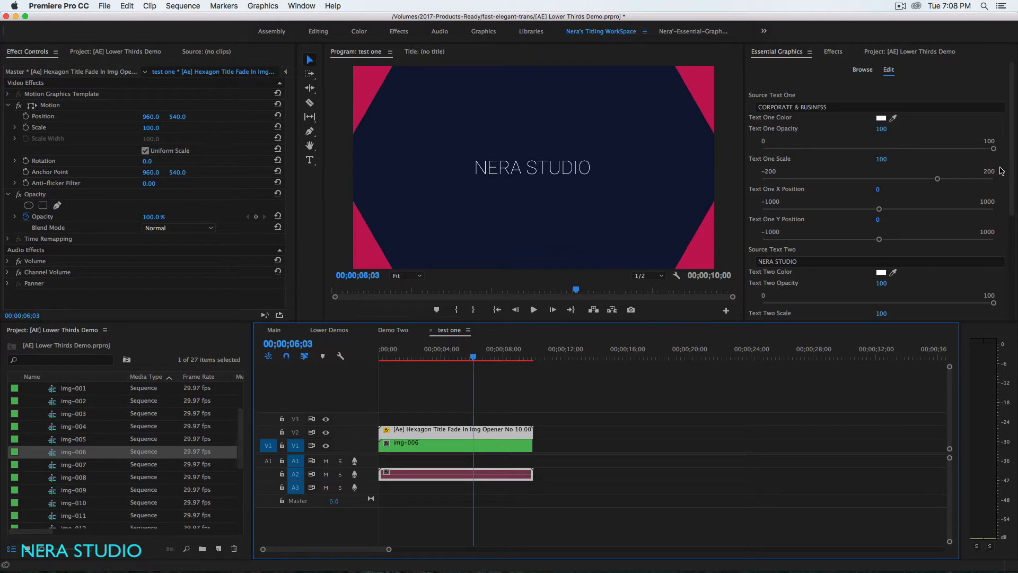
pyautogui.moveTo(1011, 146); pyautogui.dragTo(1010, 255)
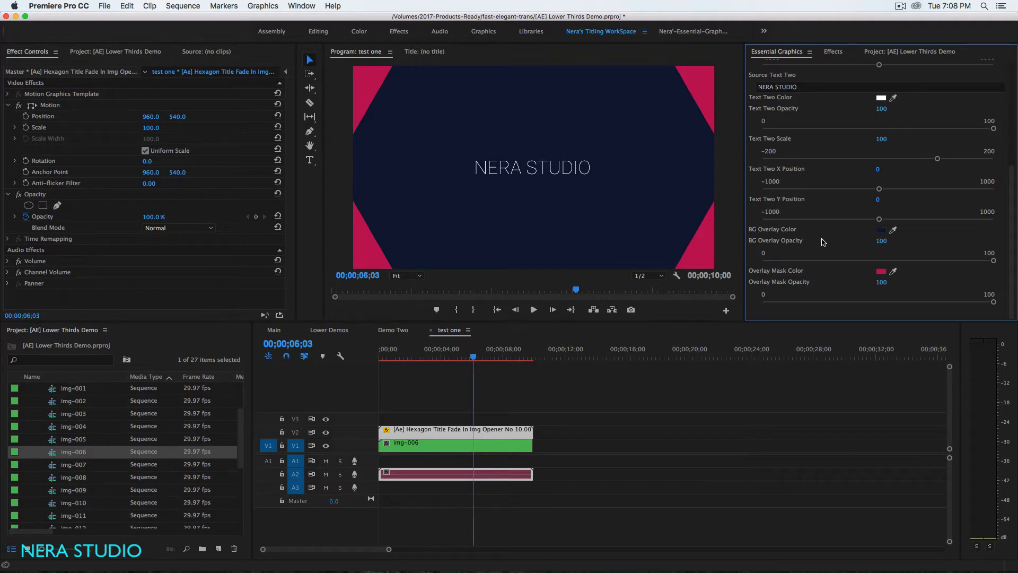
pyautogui.click(880, 231)
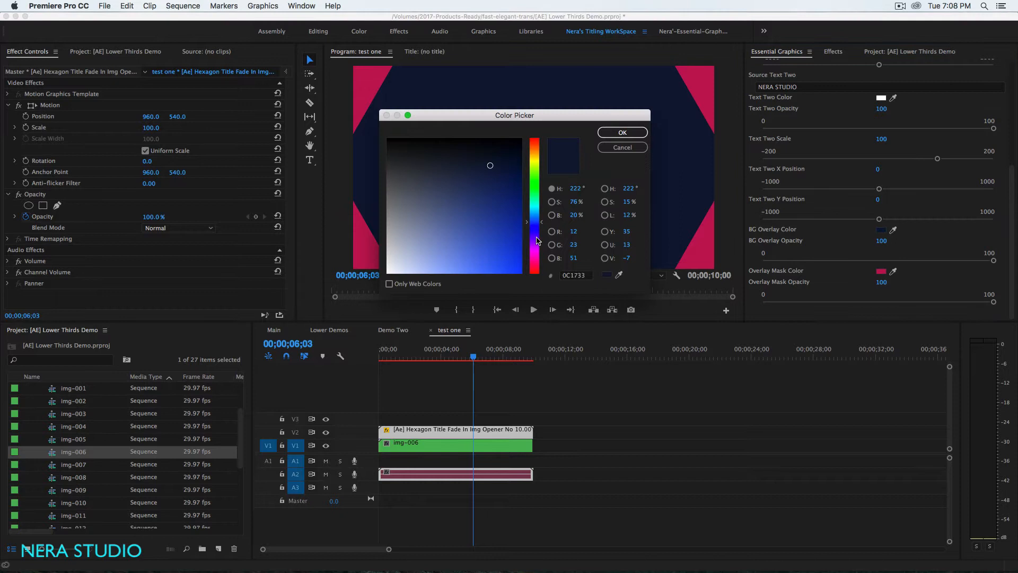
pyautogui.click(534, 182)
pyautogui.click(614, 133)
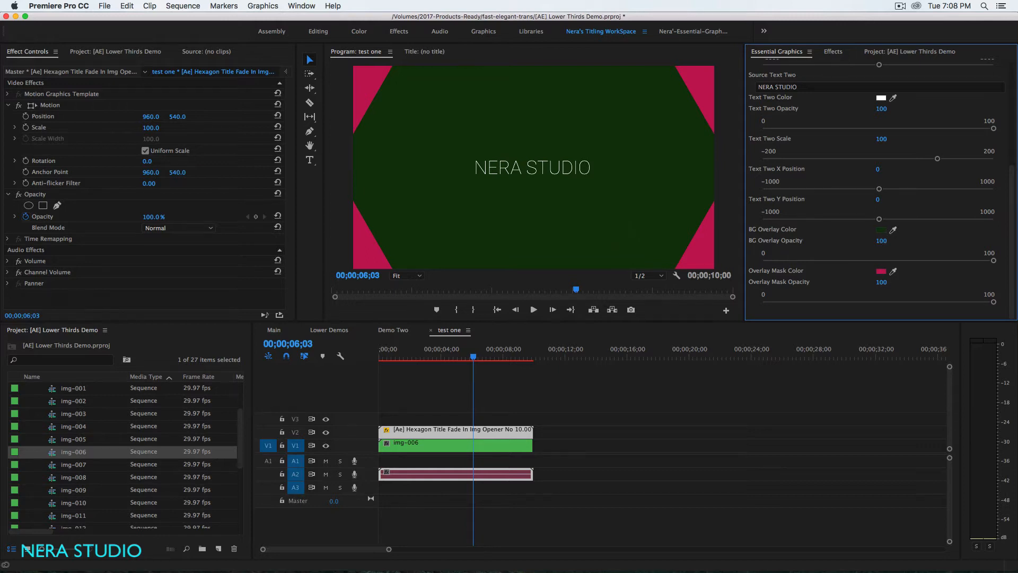
pyautogui.moveTo(881, 241); pyautogui.dragTo(827, 241)
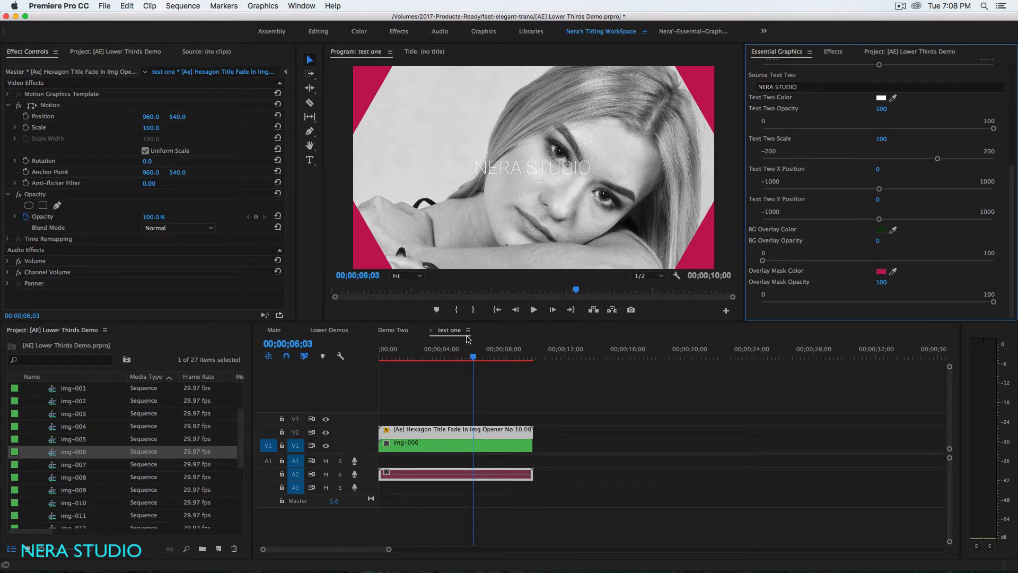
# Step: Scrub the opener from 00;00;03;00 to 00;00;03;22 and review its Source Text One and Source Text Two settings
pyautogui.moveTo(472, 356); pyautogui.dragTo(425, 380)
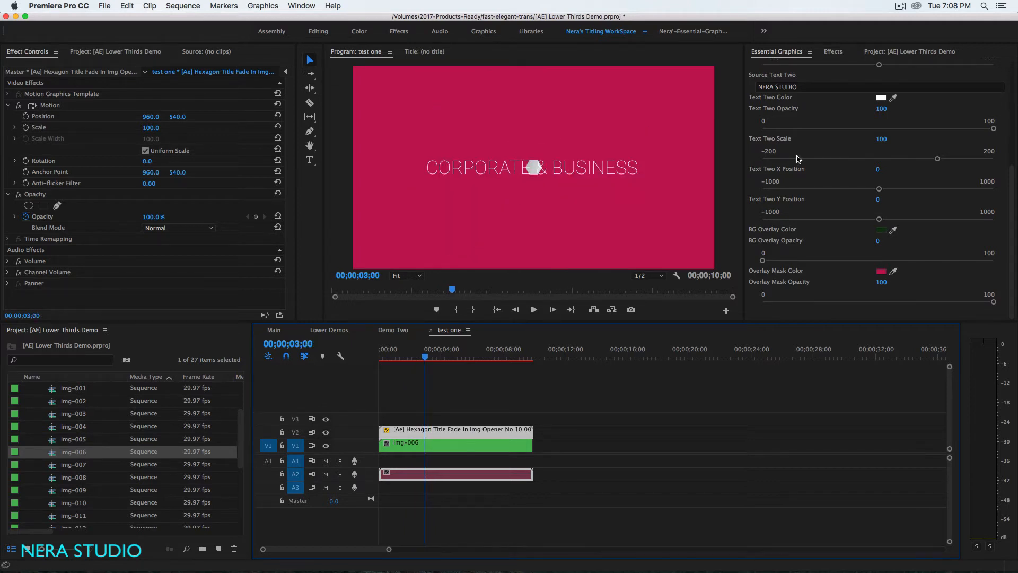
pyautogui.moveTo(1010, 205); pyautogui.dragTo(1015, 94)
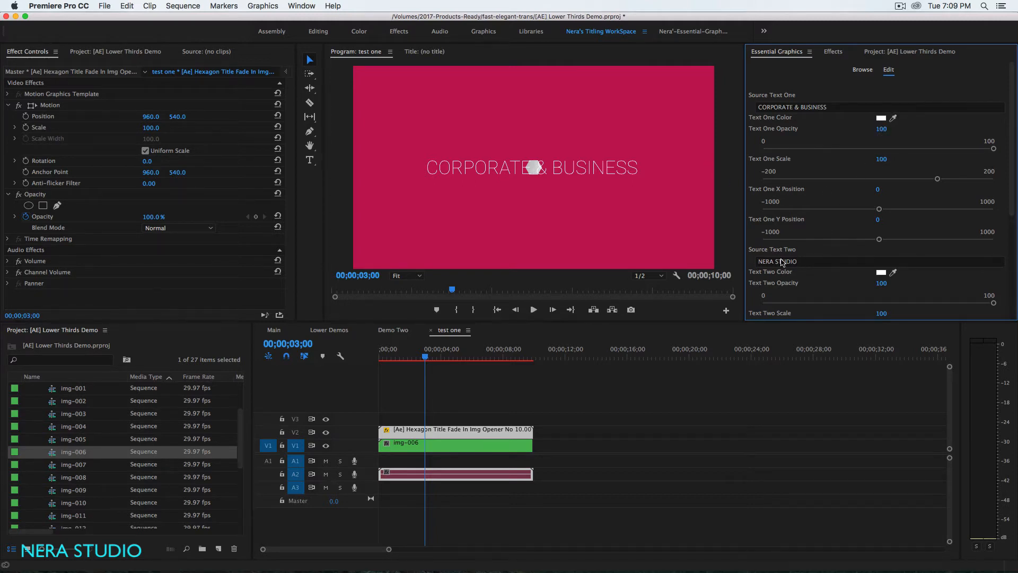
pyautogui.click(435, 359)
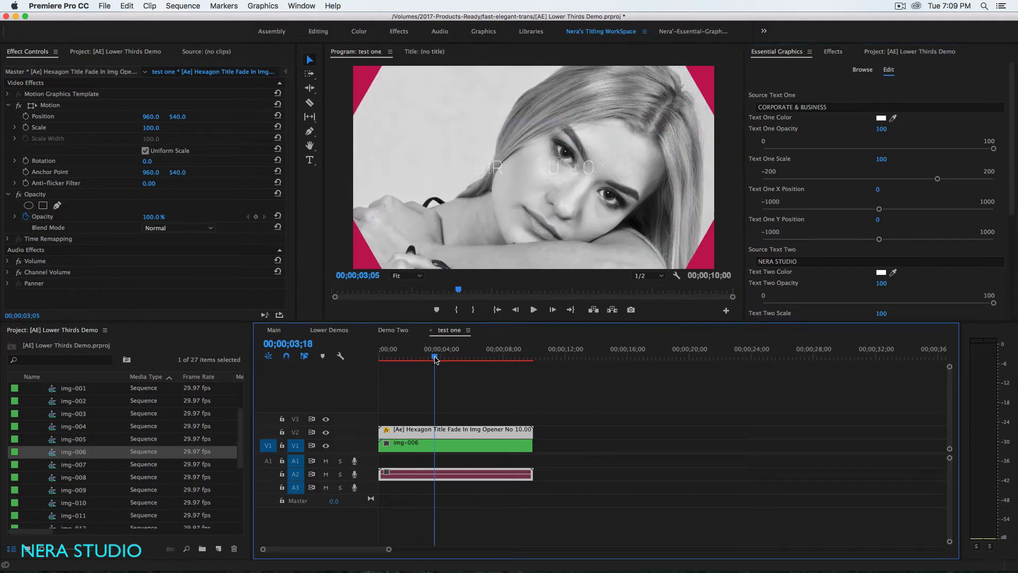
pyautogui.moveTo(435, 360); pyautogui.dragTo(437, 359)
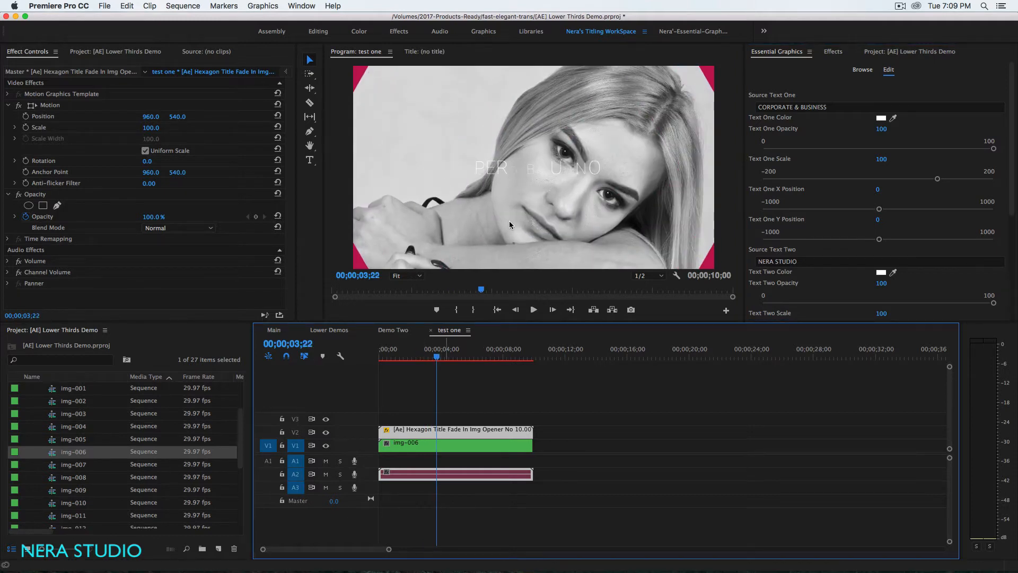
pyautogui.click(786, 263)
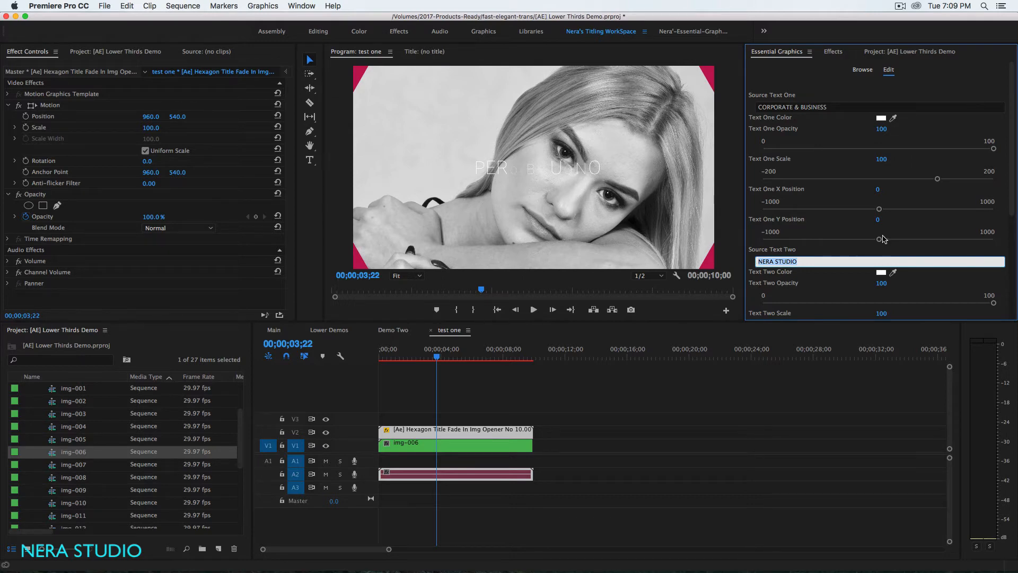
pyautogui.moveTo(1013, 183); pyautogui.dragTo(1013, 238)
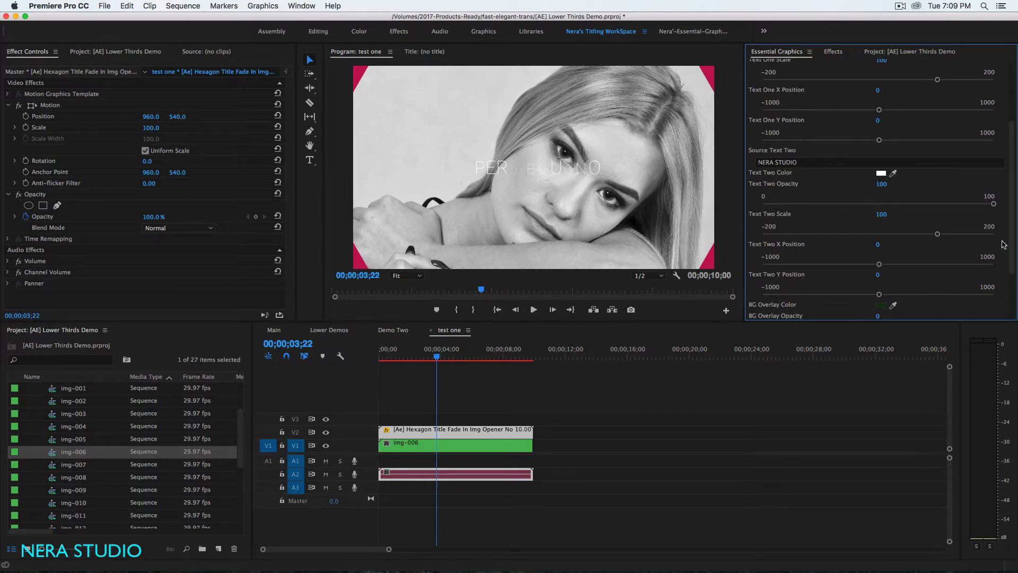
pyautogui.moveTo(1012, 235); pyautogui.dragTo(1003, 140)
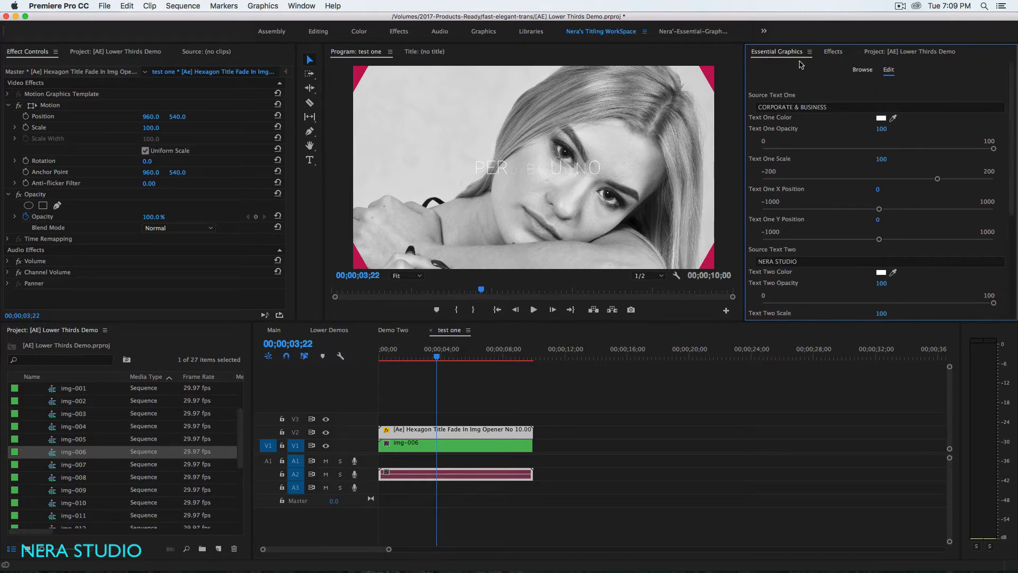
# Step: Add the [Ae] Hexagono Overlay template on V3 above the hexagon title opener and select it
pyautogui.click(862, 71)
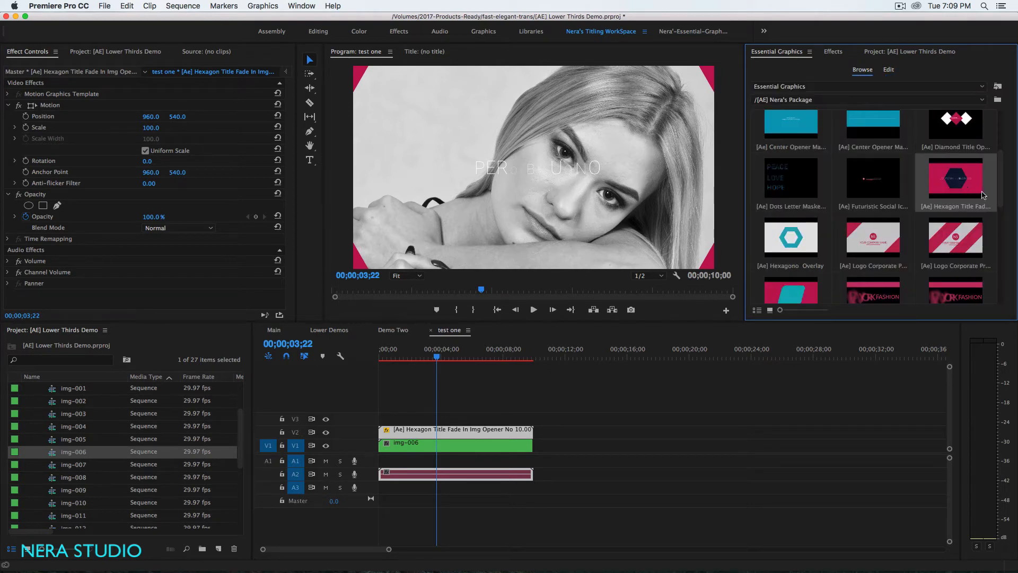
pyautogui.scroll(1, 1002, 185)
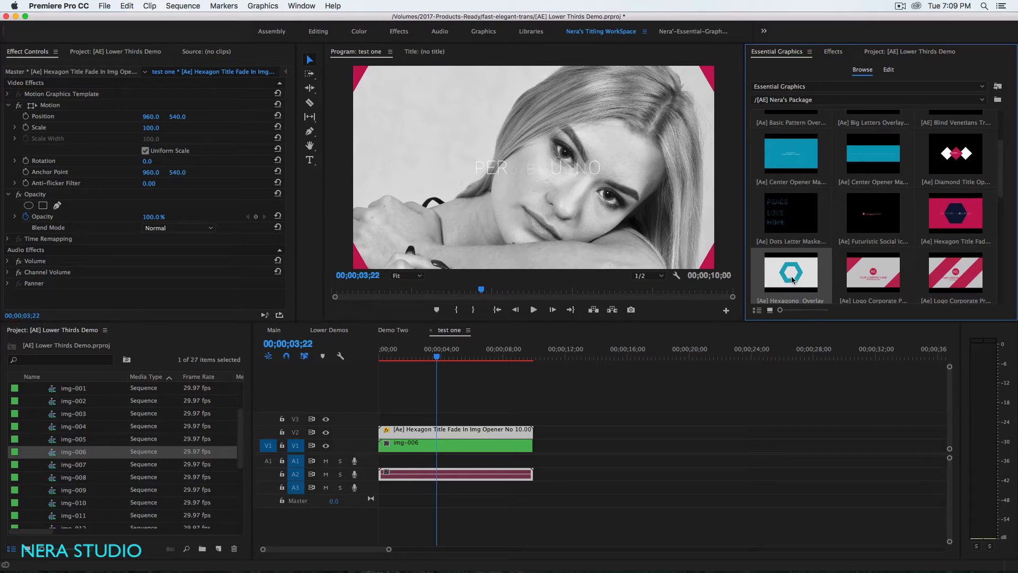
pyautogui.moveTo(792, 280); pyautogui.dragTo(436, 419)
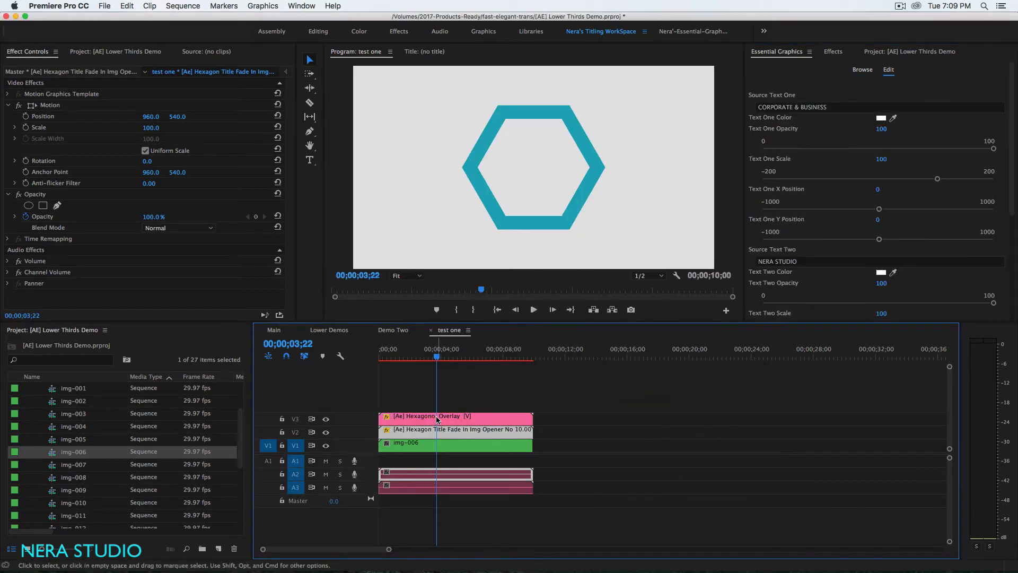
pyautogui.click(437, 419)
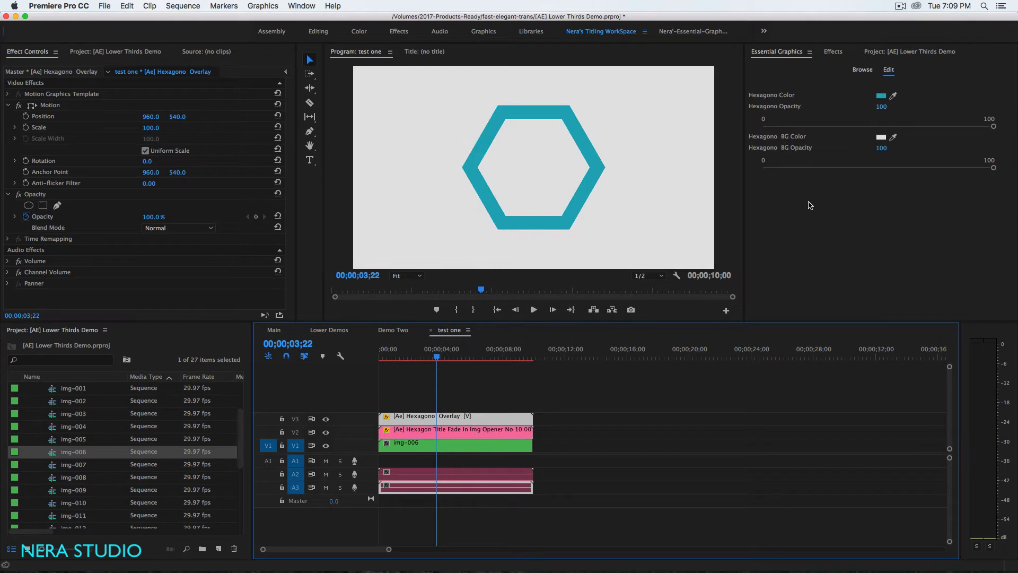
# Step: Set the overlay's Hexagono BG Color to green 439C18
pyautogui.click(880, 137)
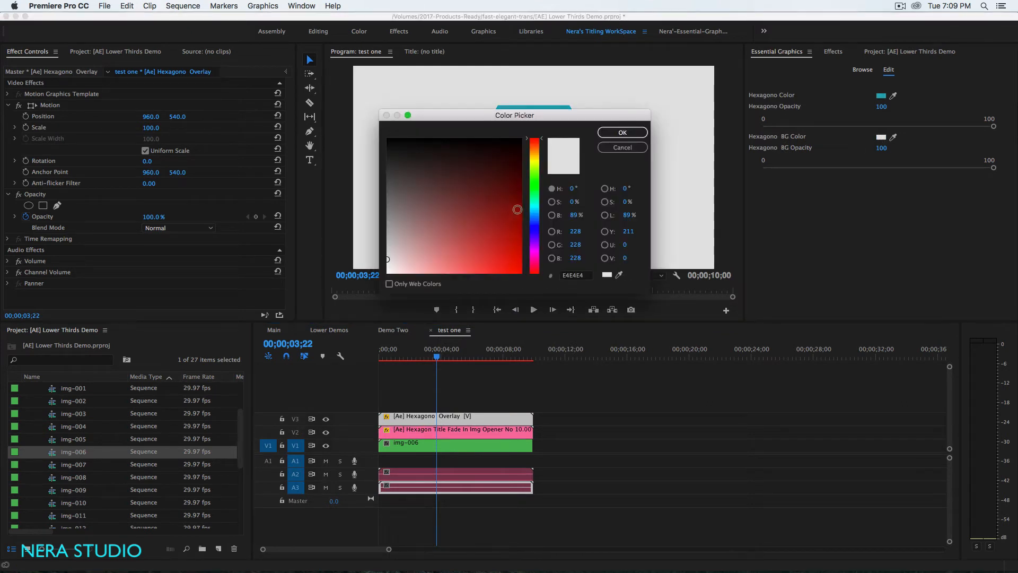
pyautogui.click(533, 176)
pyautogui.click(500, 220)
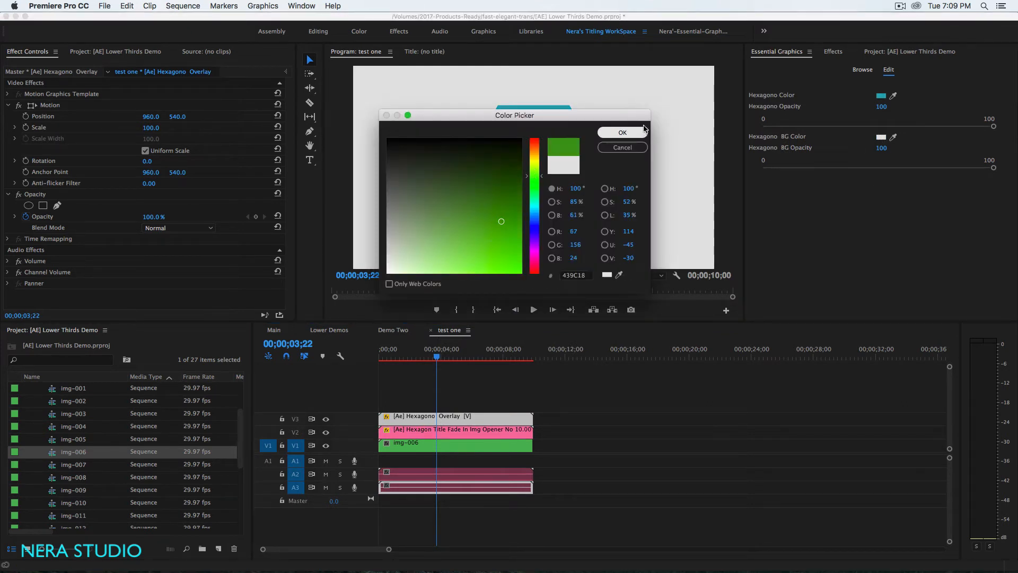
pyautogui.click(622, 132)
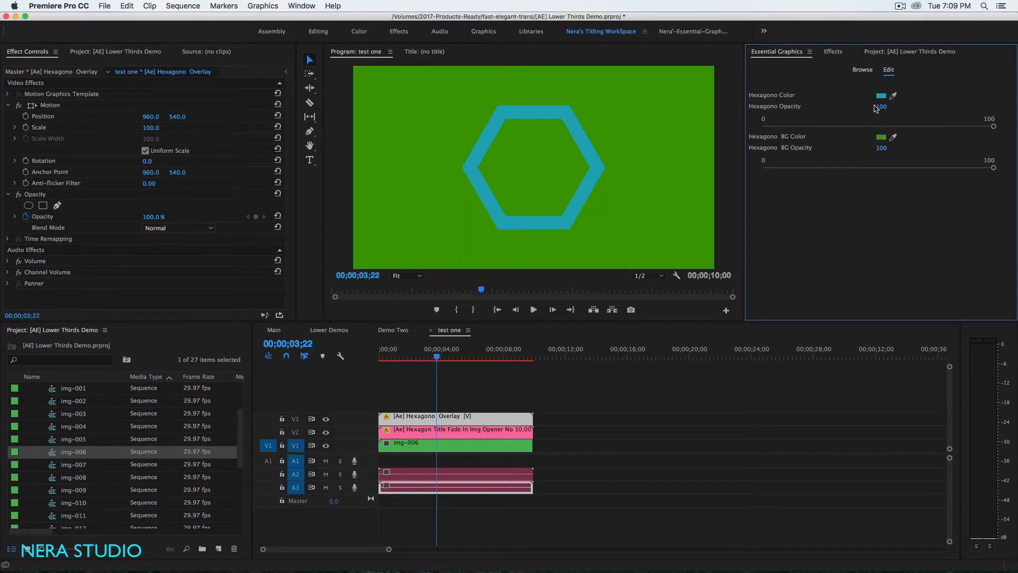
# Step: Change the overlay's Hexagono Color to a dark magenta with a hue of 309°
pyautogui.click(881, 96)
pyautogui.click(508, 196)
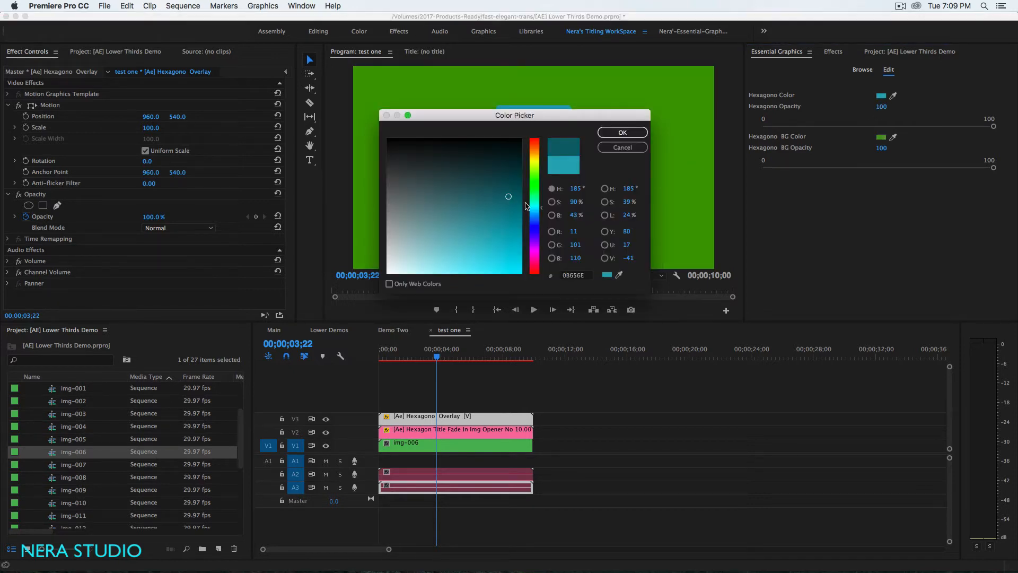
pyautogui.moveTo(535, 207); pyautogui.dragTo(535, 255)
pyautogui.click(622, 133)
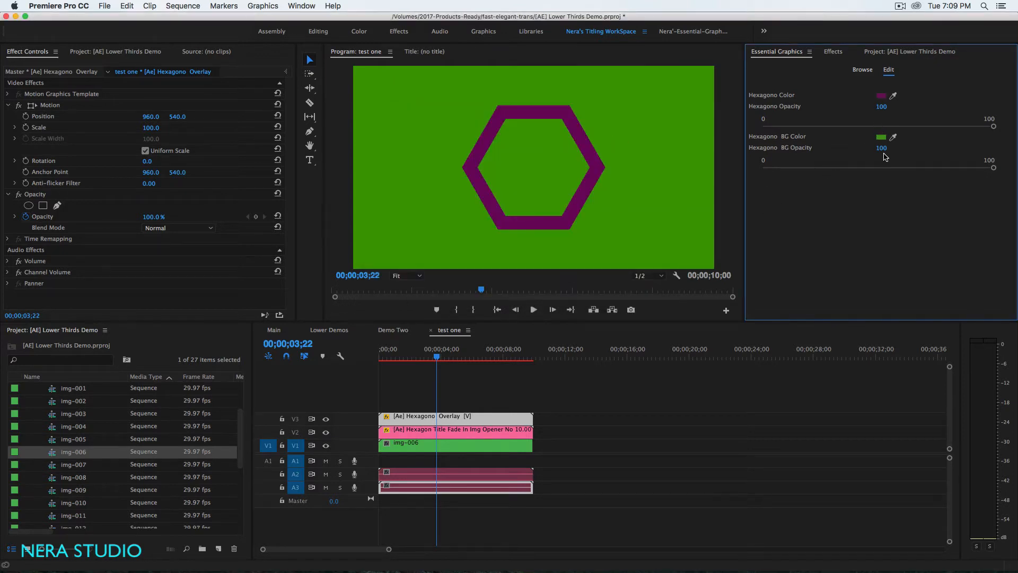
# Step: Set the overlay's Hexagono BG Opacity to 0 and its Hexagono Color to black (000000)
pyautogui.click(882, 150)
pyautogui.write('0')
pyautogui.press('Return')
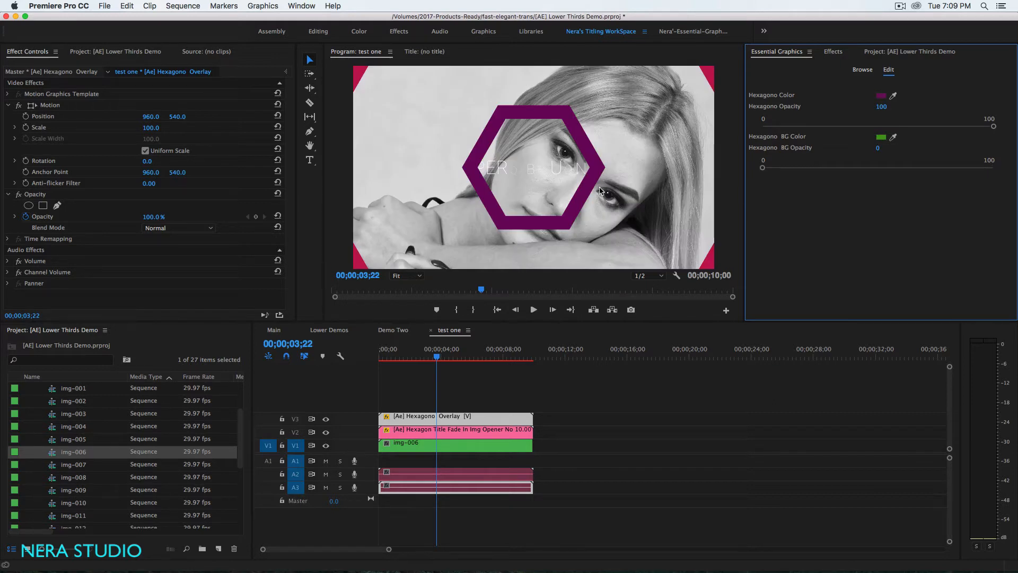
pyautogui.click(881, 95)
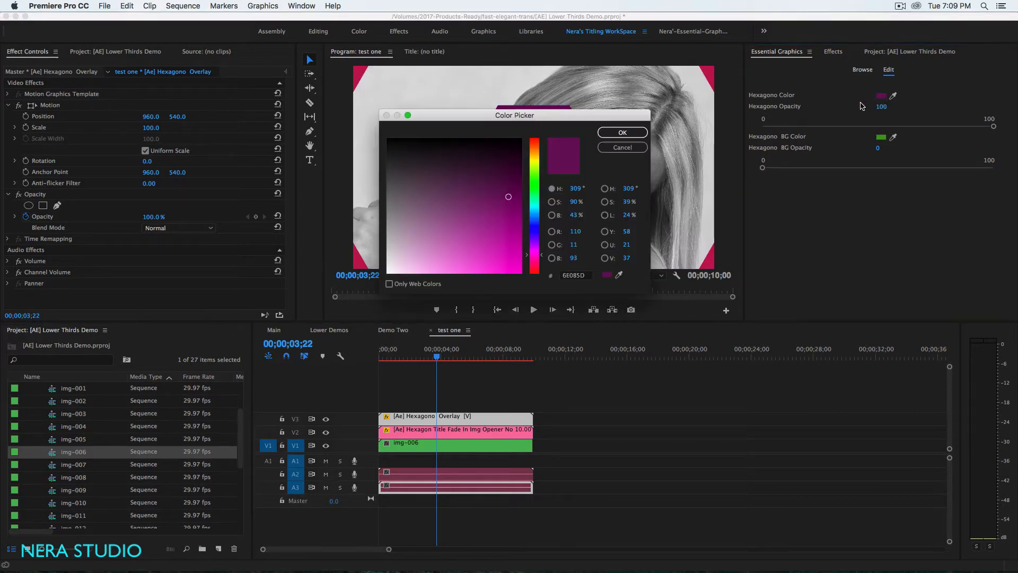
pyautogui.moveTo(445, 211); pyautogui.dragTo(372, 127)
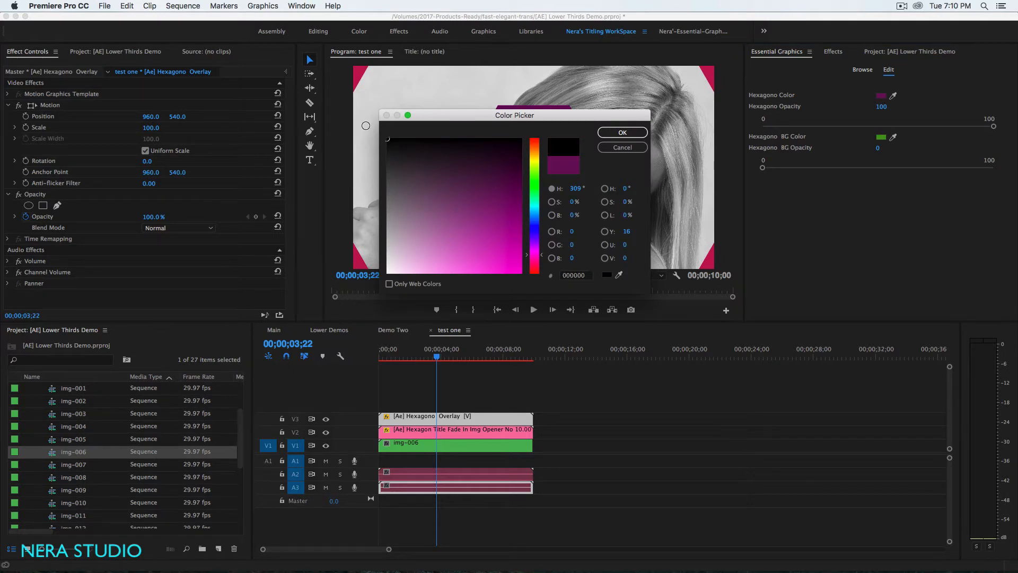
pyautogui.click(618, 133)
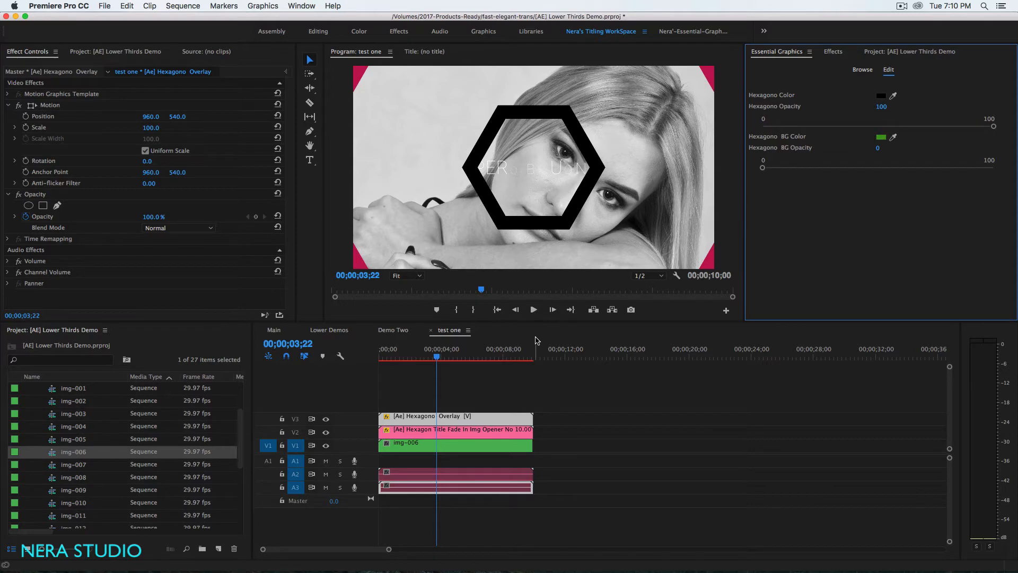
# Step: Turn off opacity keyframing on the Hexagono Overlay clip and set its blend mode to Overlay
pyautogui.click(405, 422)
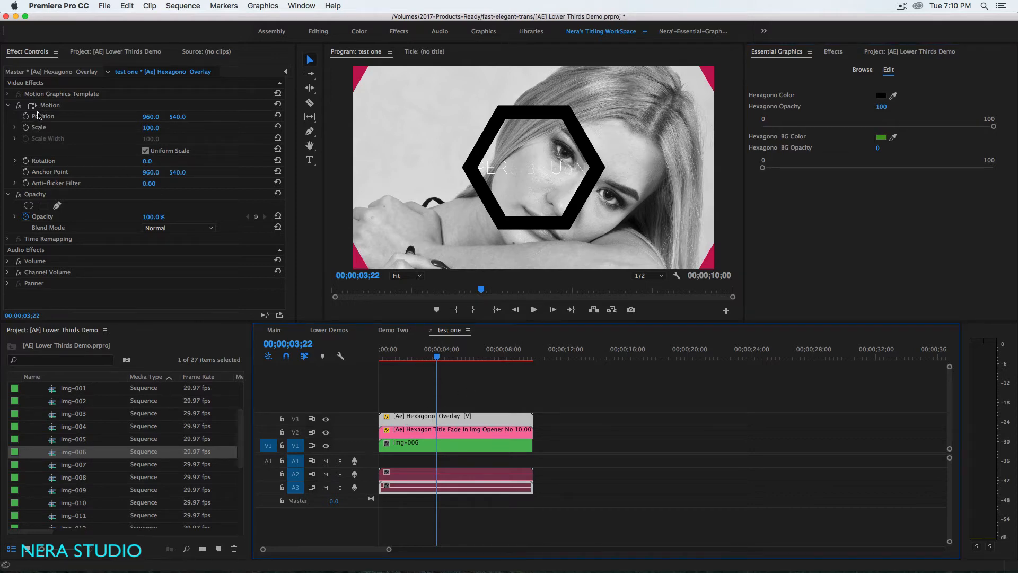
pyautogui.click(24, 216)
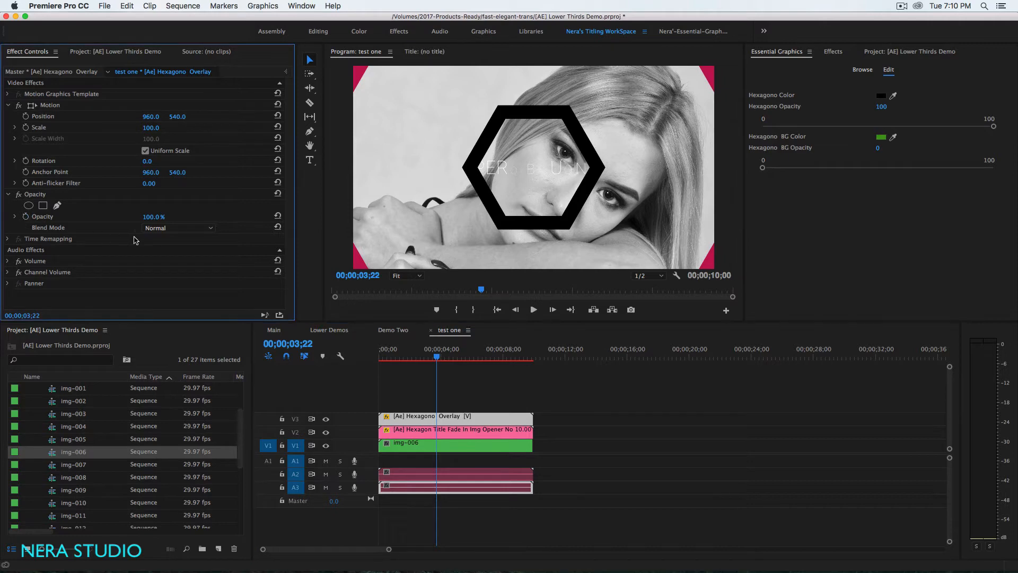
pyautogui.click(155, 229)
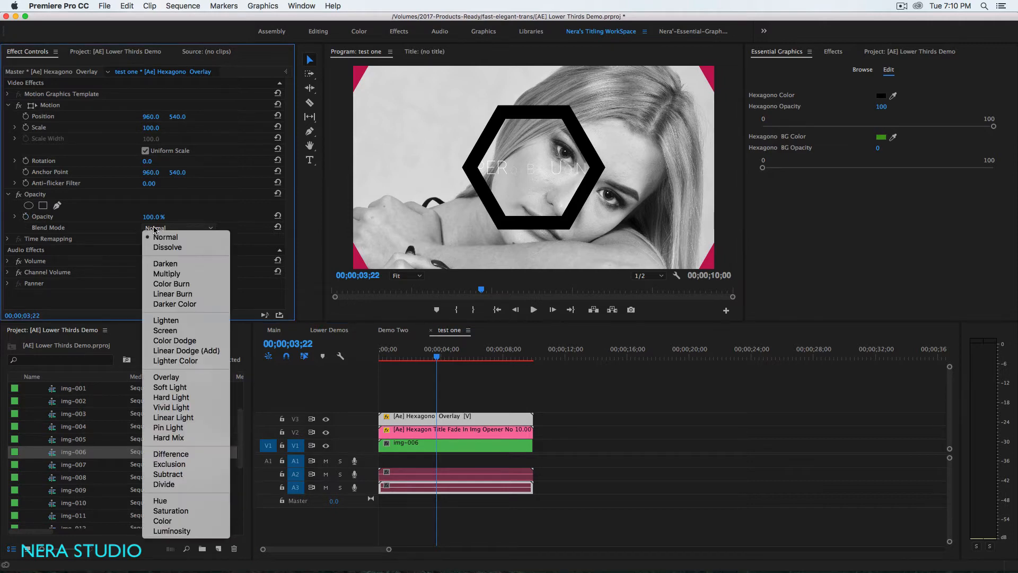
pyautogui.click(179, 381)
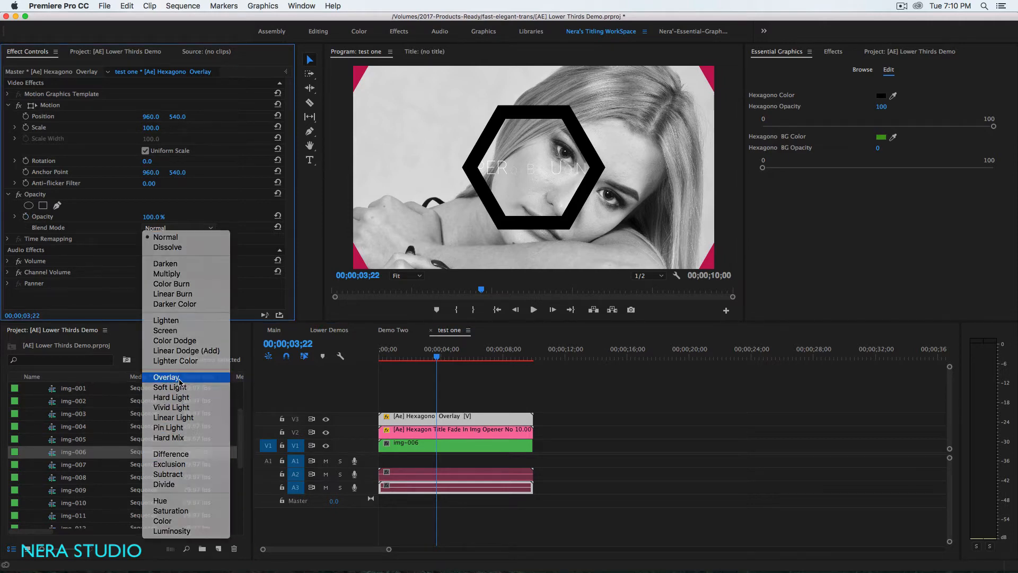
# Step: Compare the hexagon overlay with the Demo Two sequence at 00;00;03;23 and return to the test one sequence
pyautogui.click(393, 330)
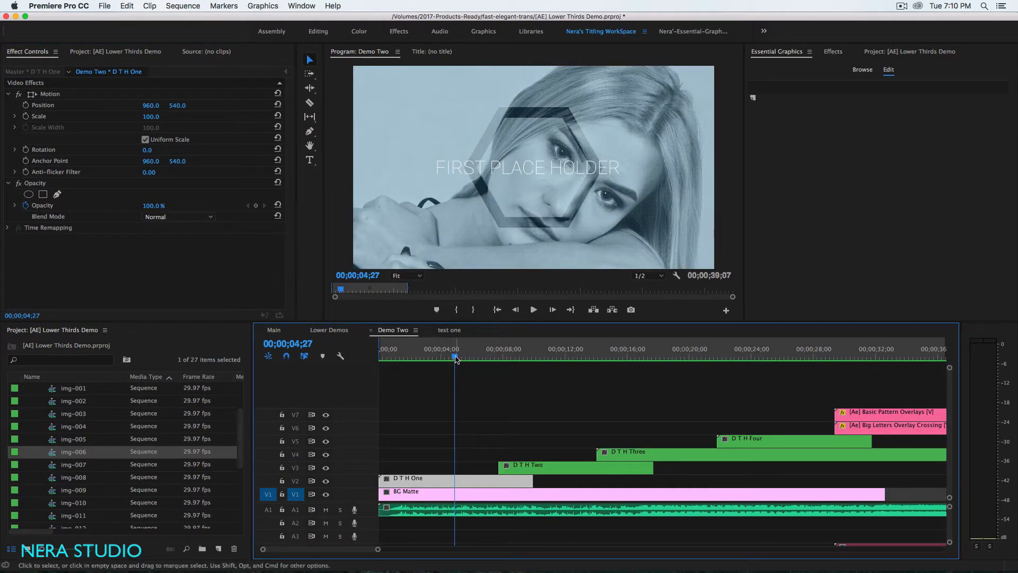
pyautogui.moveTo(456, 359)
pyautogui.mouseDown()
pyautogui.moveTo(444, 359)
pyautogui.moveTo(473, 359)
pyautogui.moveTo(422, 361)
pyautogui.moveTo(436, 362)
pyautogui.mouseUp()
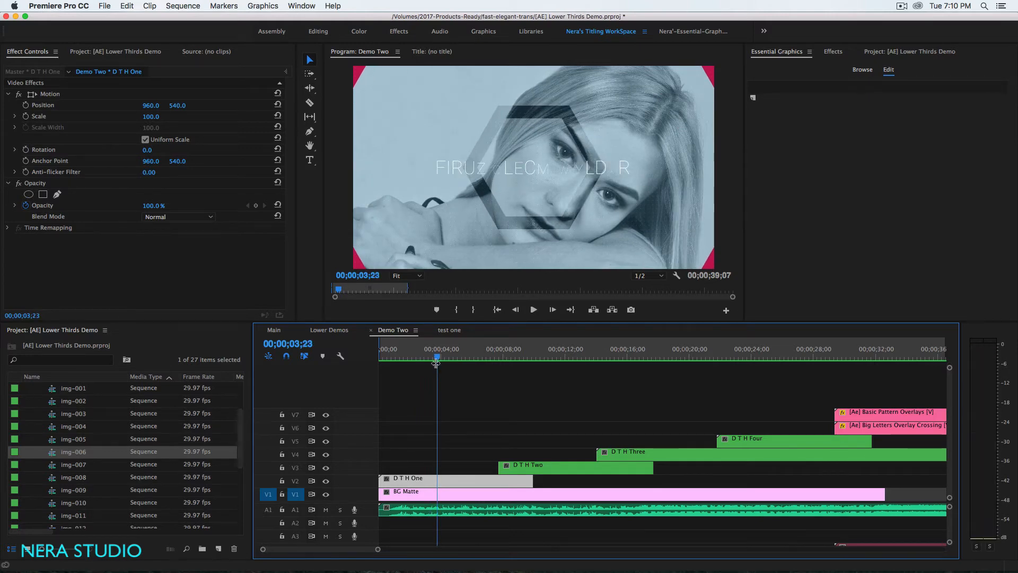
pyautogui.click(449, 329)
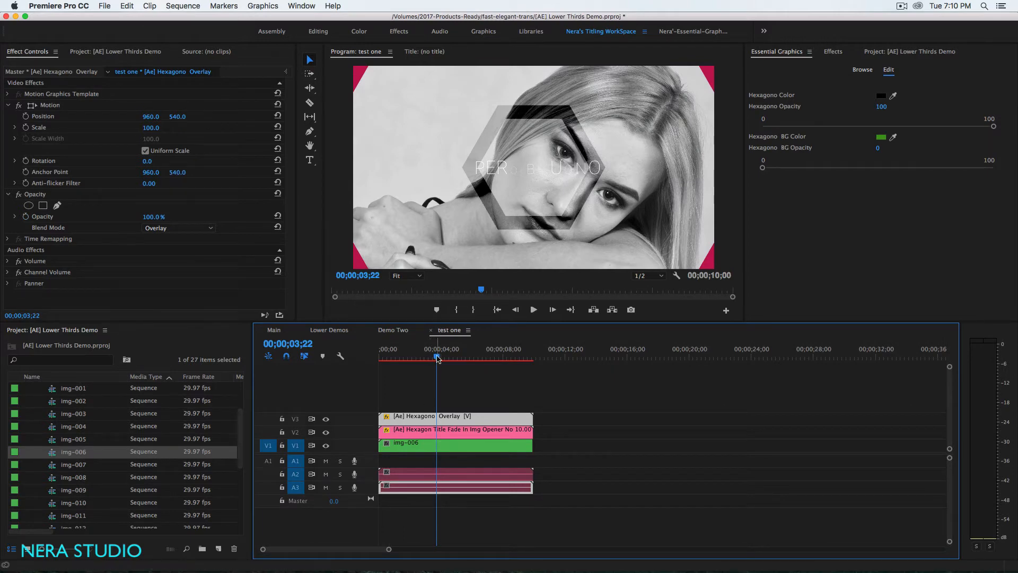
# Step: Scrub test one to 00;00;01;10 and duplicate the Hexagon Title Fade In opener from V2 onto V4 above the overlay
pyautogui.click(407, 360)
pyautogui.moveTo(407, 362); pyautogui.dragTo(399, 362)
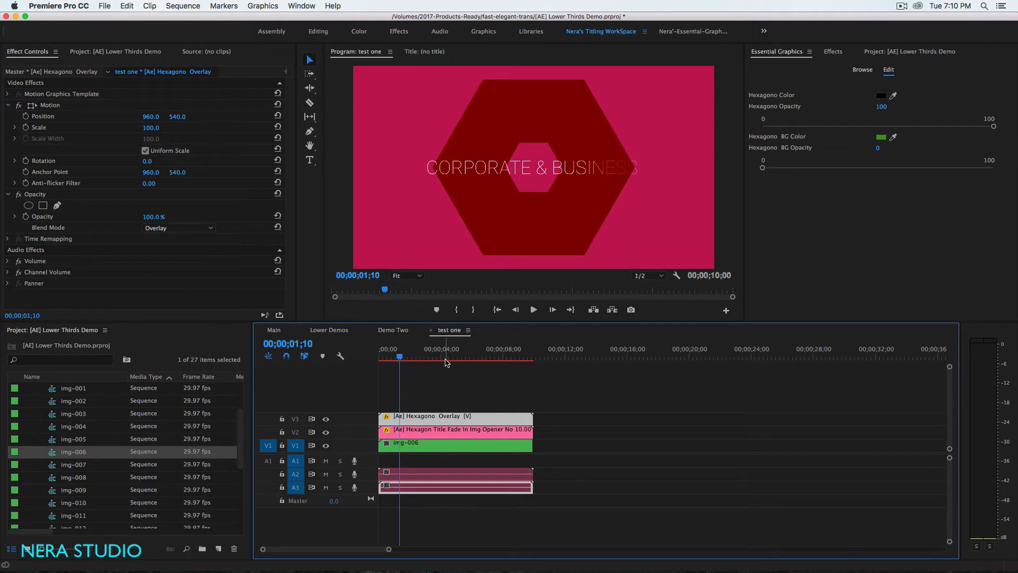
pyautogui.click(422, 431)
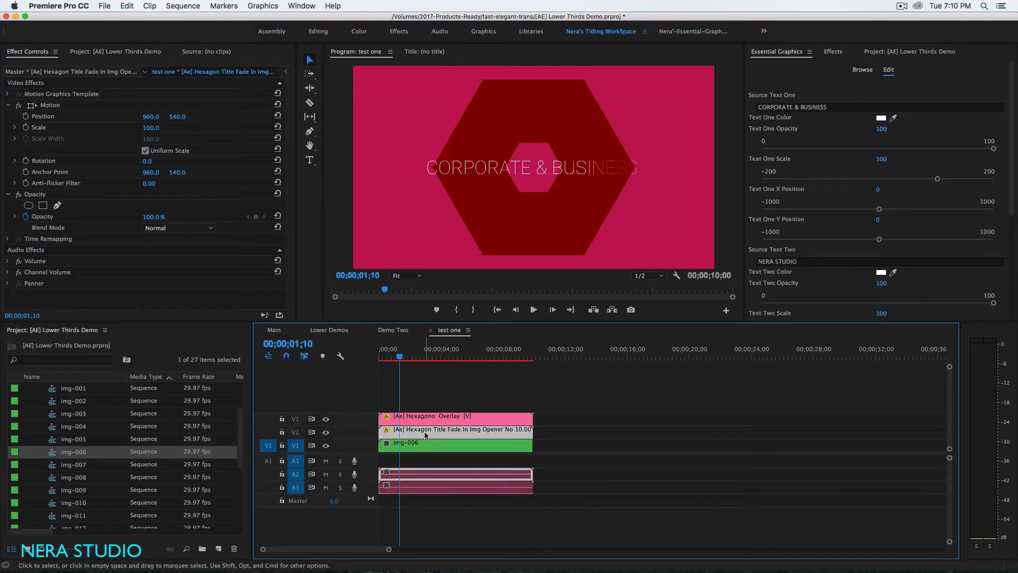
pyautogui.moveTo(424, 431); pyautogui.dragTo(425, 407)
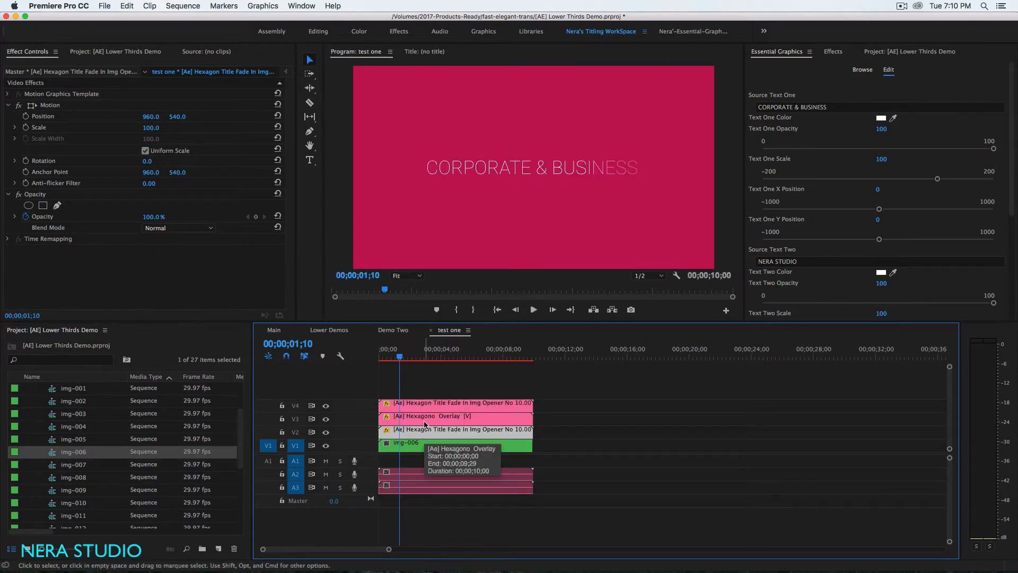
# Step: Scrub test one to 00;00;03;20 and set the V4 Hexagon Title opener's BG Overlay Color to blue (3981A4)
pyautogui.click(387, 360)
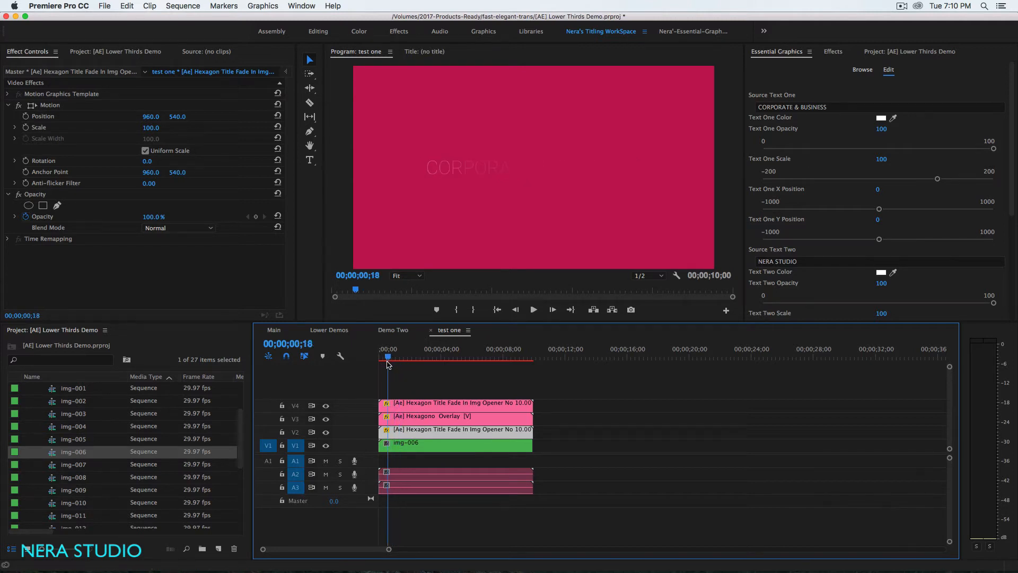
pyautogui.moveTo(387, 362); pyautogui.dragTo(435, 366)
pyautogui.click(459, 408)
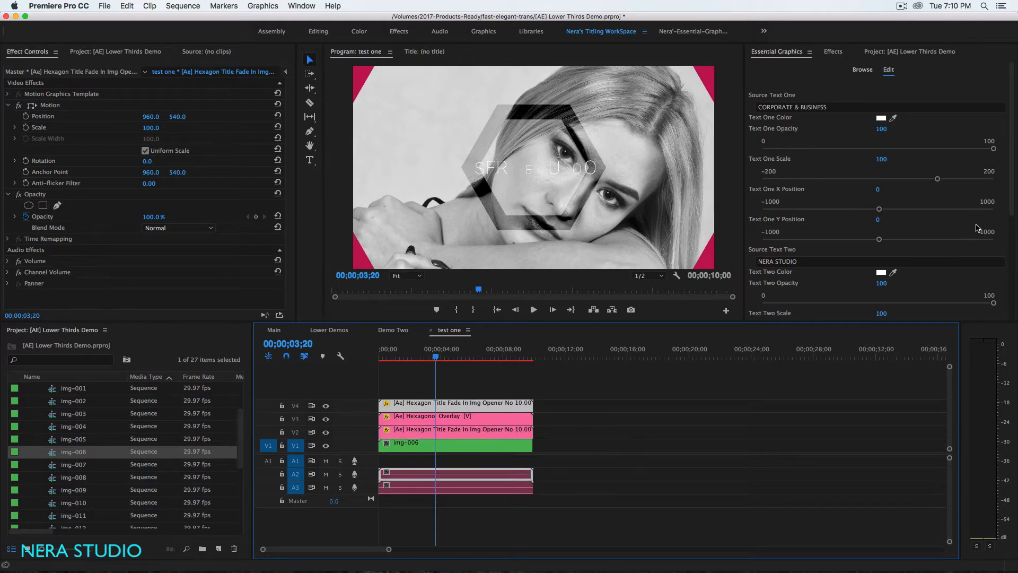
pyautogui.moveTo(1012, 176); pyautogui.dragTo(1013, 278)
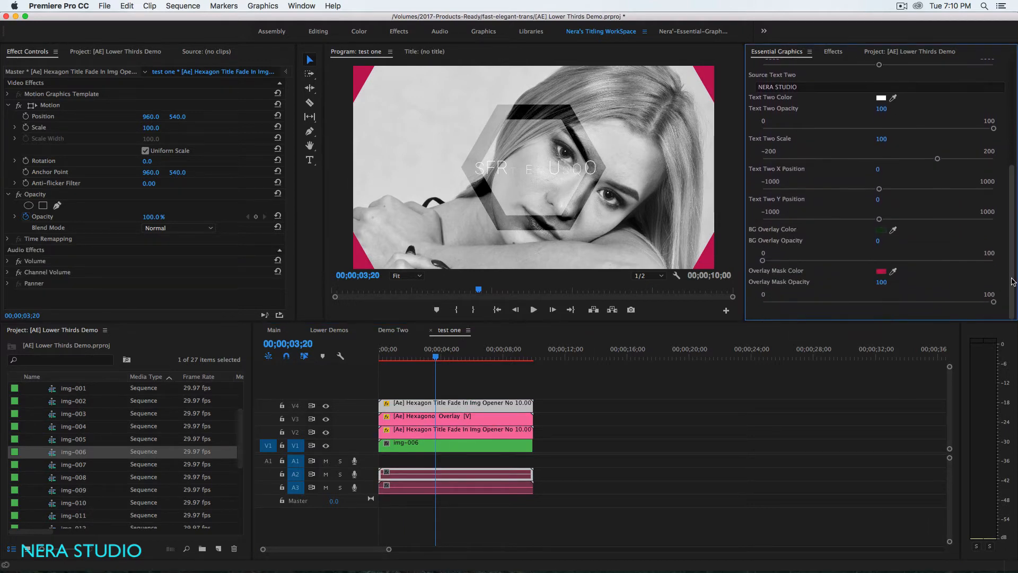
pyautogui.click(880, 230)
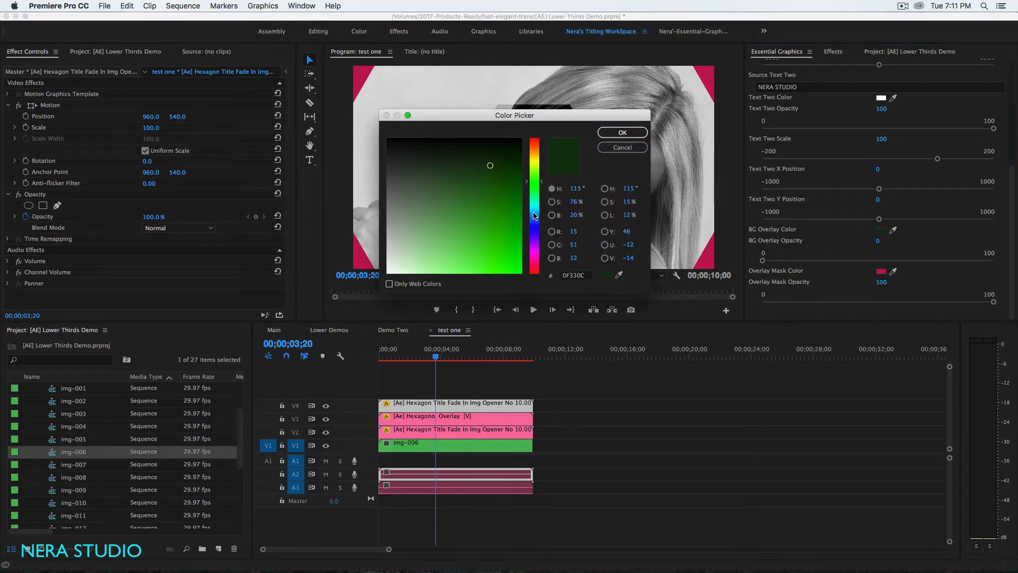
pyautogui.moveTo(534, 215); pyautogui.dragTo(535, 214)
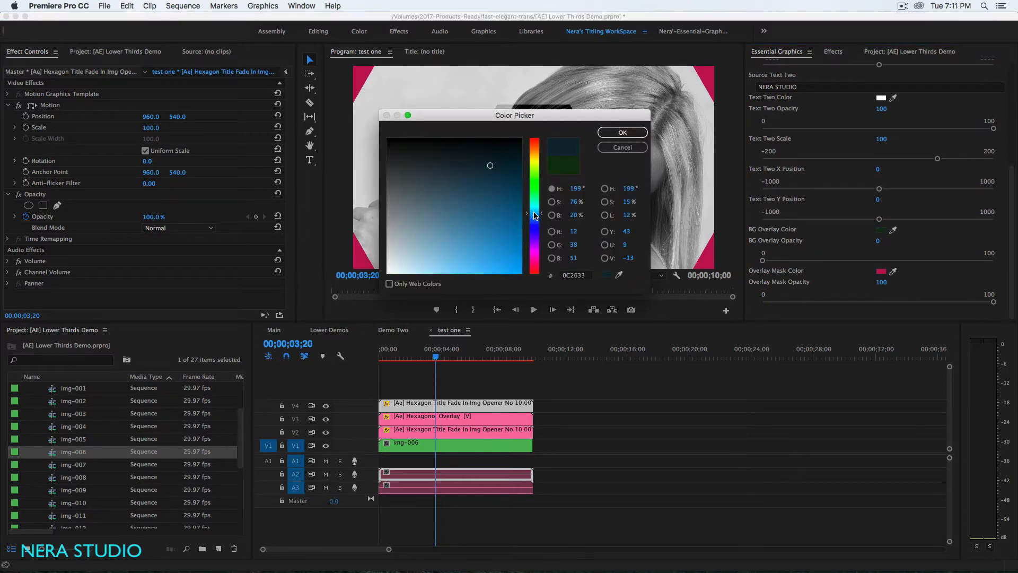
pyautogui.click(474, 225)
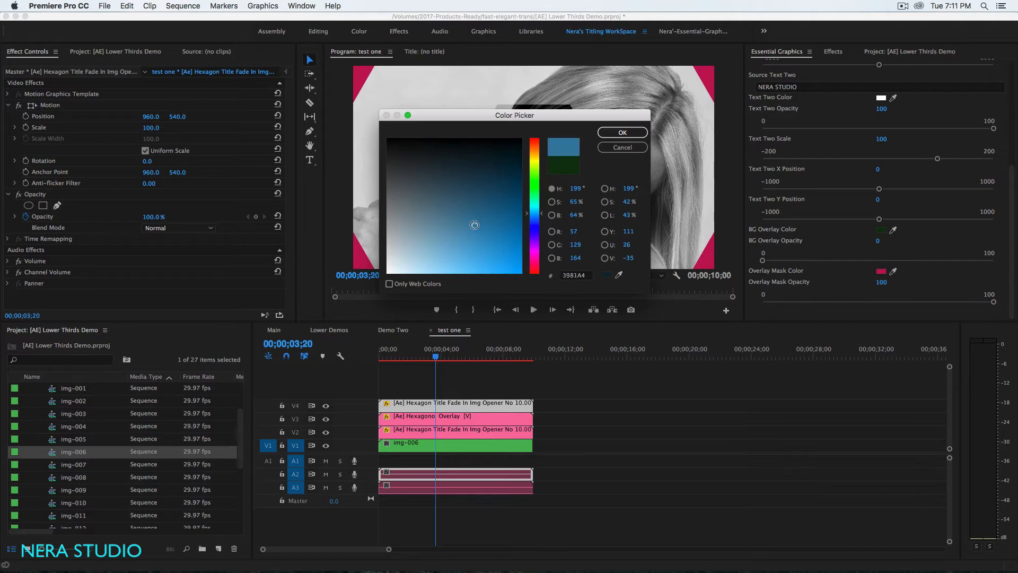
pyautogui.click(622, 133)
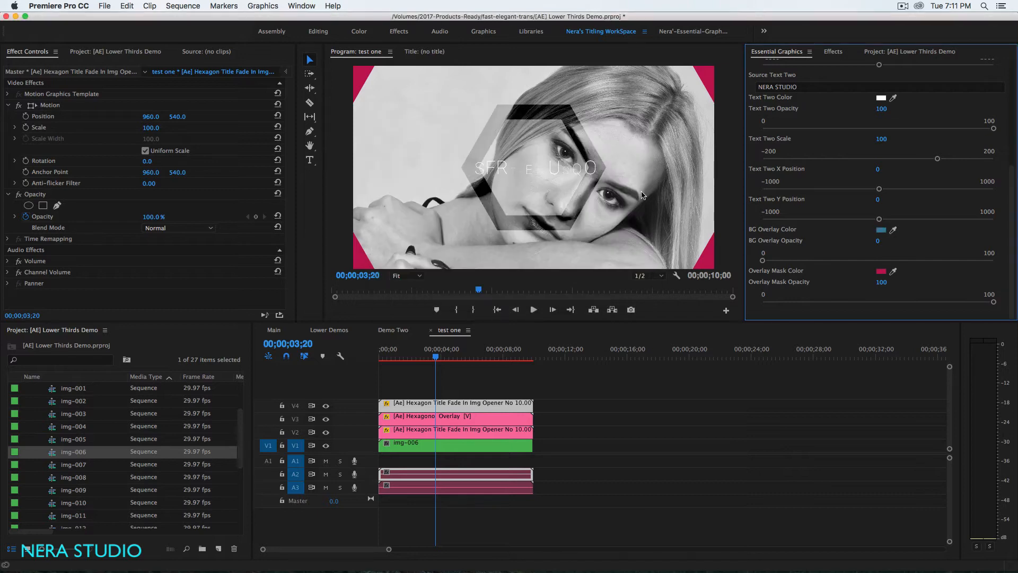
# Step: Set the V4 opener's BG Overlay Opacity to 20
pyautogui.click(878, 241)
pyautogui.write('20')
pyautogui.press('Return')
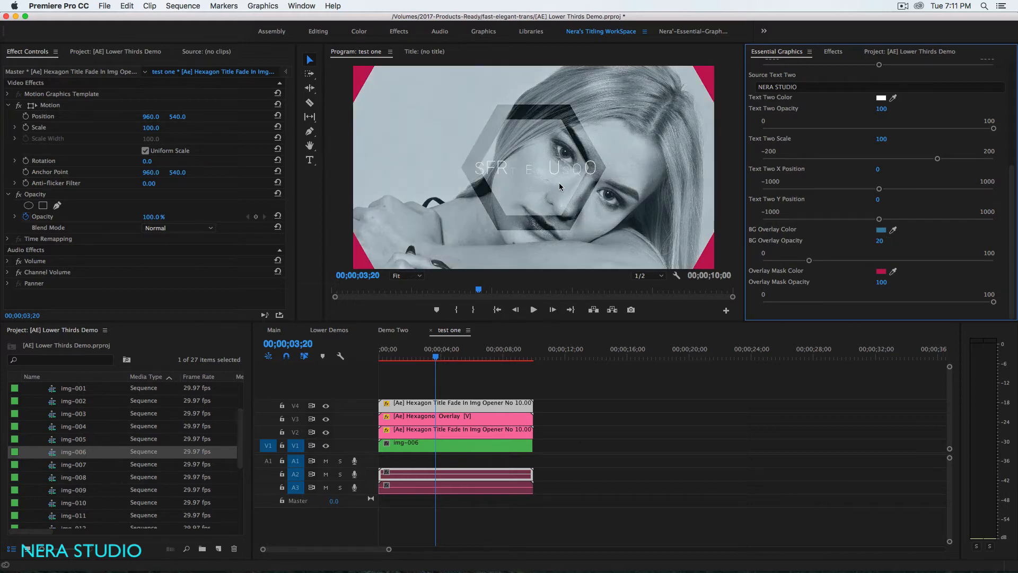
# Step: Compare the tinted opener with Demo Two at 00;00;04;21 and return to test one at 00;00;02;27
pyautogui.click(393, 330)
pyautogui.moveTo(430, 356); pyautogui.dragTo(451, 364)
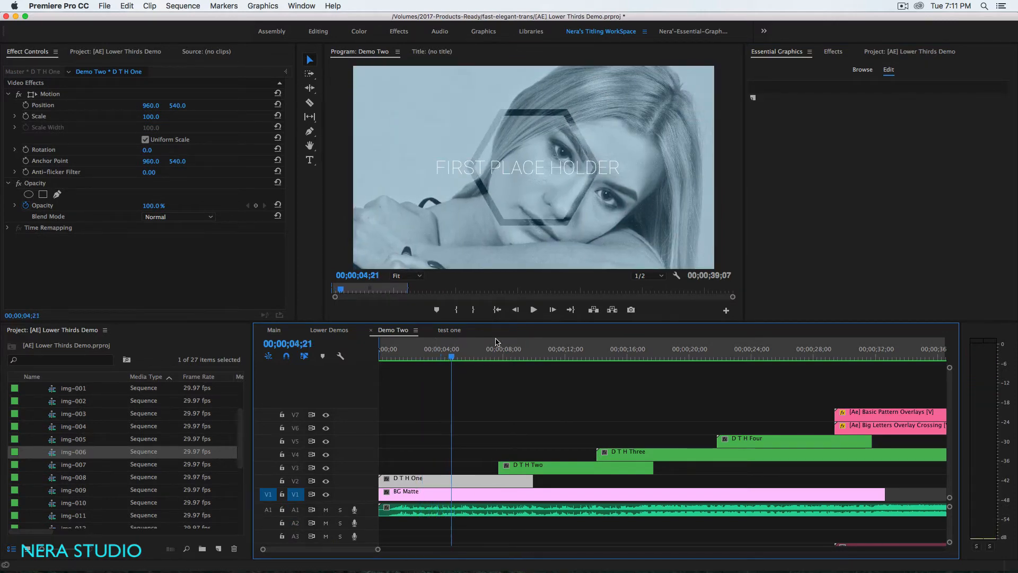
pyautogui.click(453, 330)
pyautogui.click(430, 360)
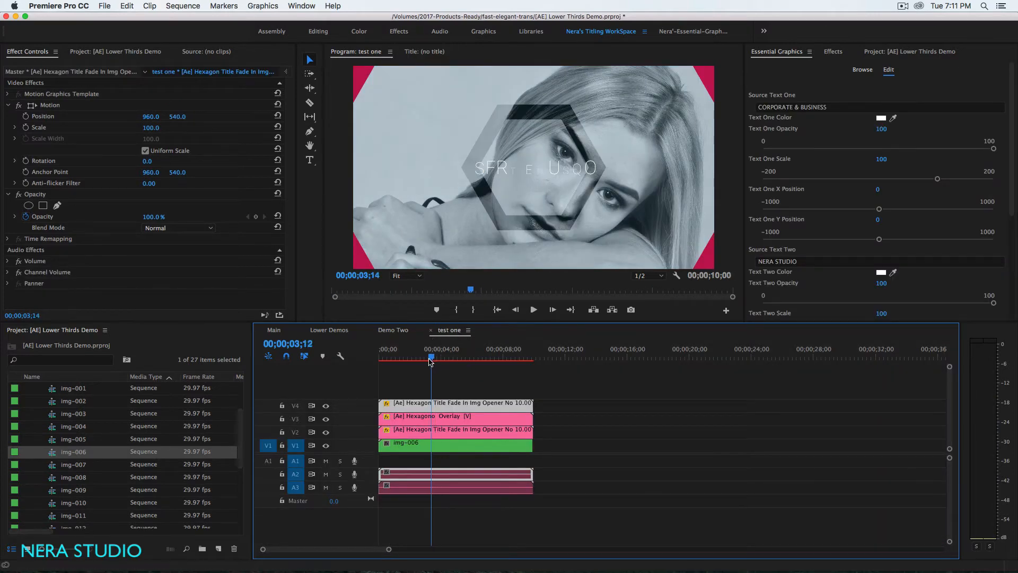
pyautogui.moveTo(430, 362); pyautogui.dragTo(446, 376)
pyautogui.click(425, 360)
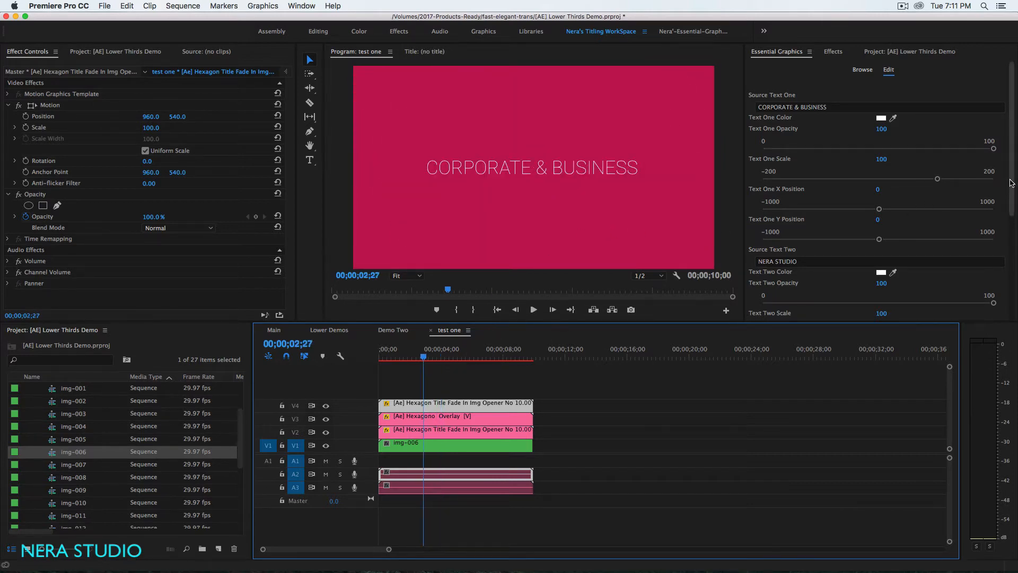
# Step: Set the V4 opener's Overlay Mask Color to teal (1CACAF)
pyautogui.moveTo(1014, 160); pyautogui.dragTo(1013, 262)
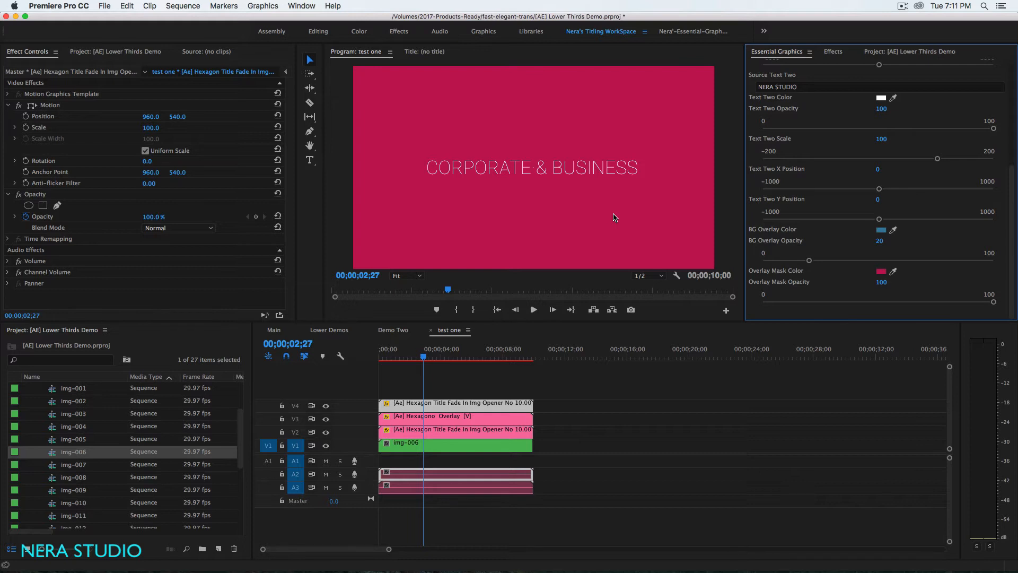
pyautogui.click(881, 273)
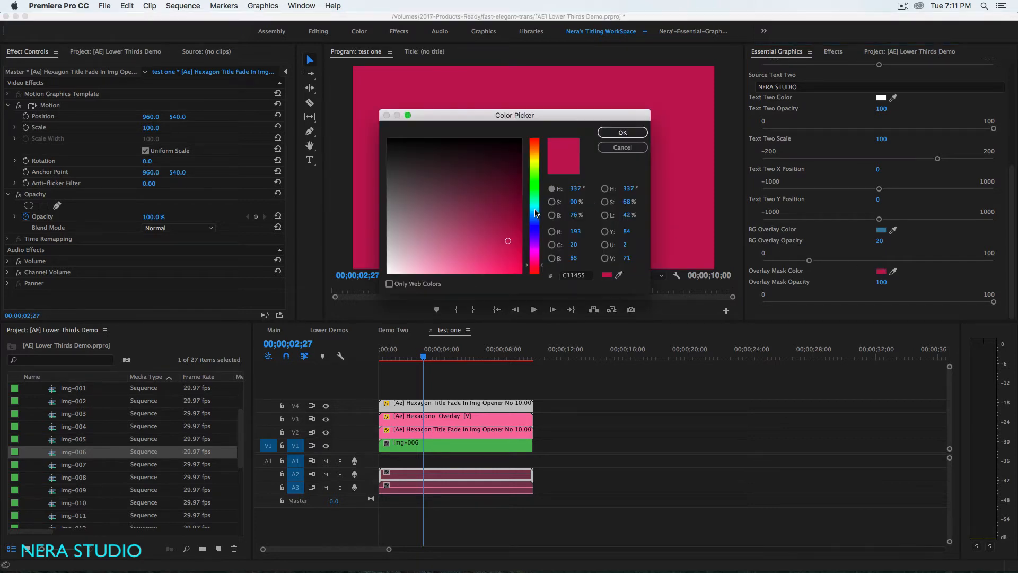
pyautogui.moveTo(534, 210); pyautogui.dragTo(520, 212)
pyautogui.click(499, 231)
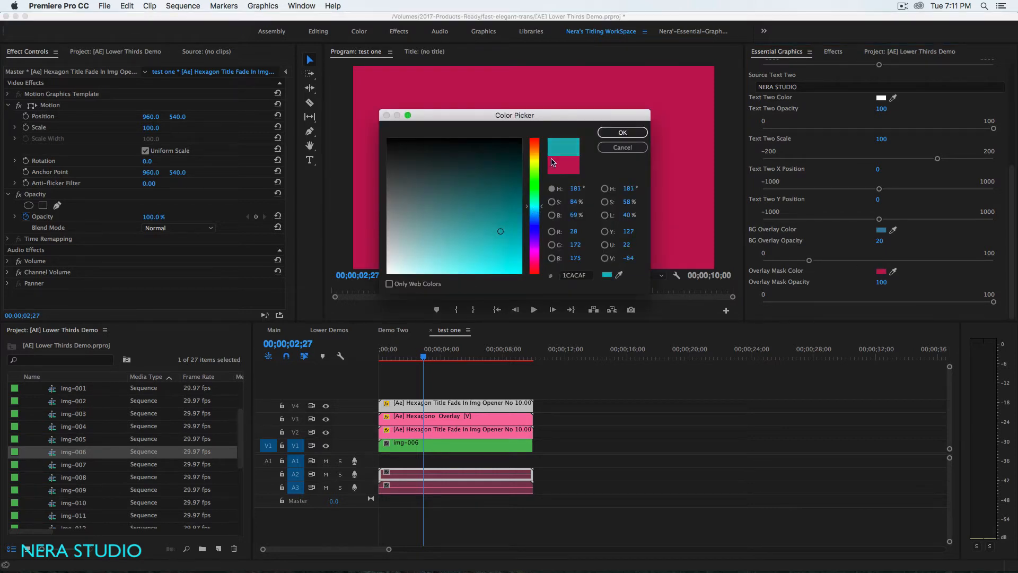
pyautogui.click(621, 132)
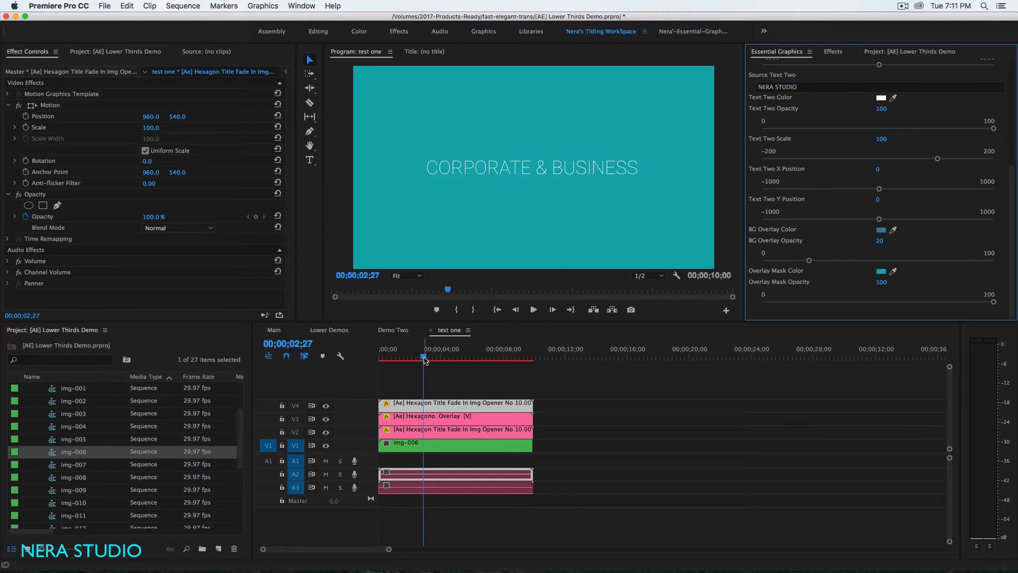
# Step: Scrub test one to 00;00;02;12 and set the V4 opener's Text One Color to black (000000)
pyautogui.moveTo(423, 359)
pyautogui.mouseDown()
pyautogui.moveTo(378, 373)
pyautogui.moveTo(442, 375)
pyautogui.moveTo(416, 374)
pyautogui.mouseUp()
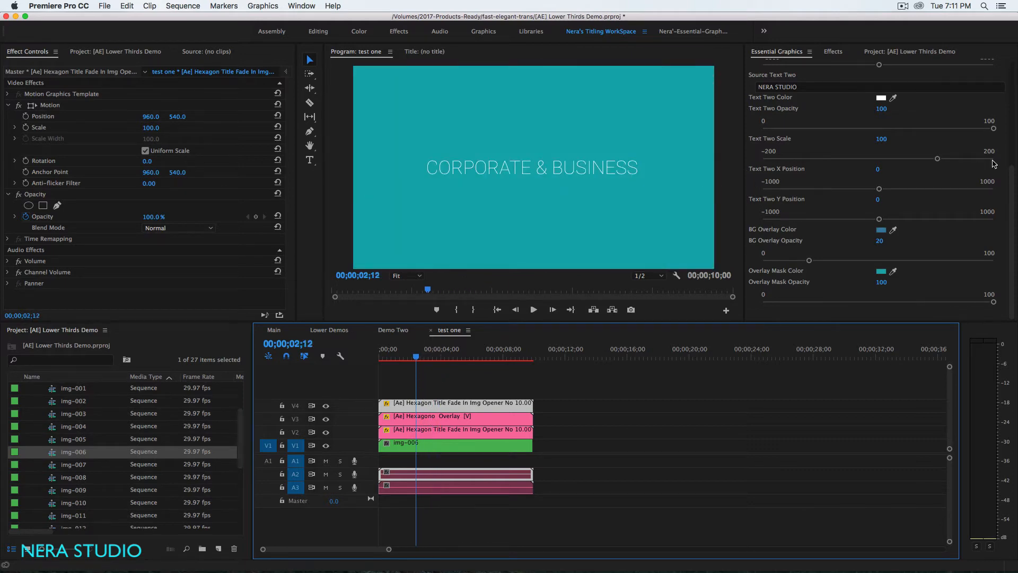
pyautogui.moveTo(1013, 192); pyautogui.dragTo(1011, 91)
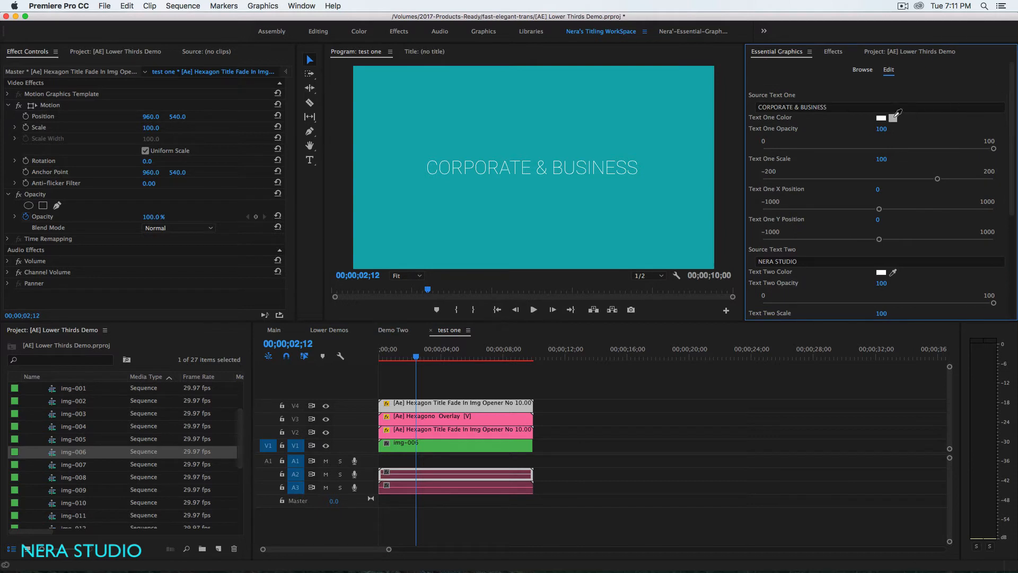
pyautogui.click(881, 119)
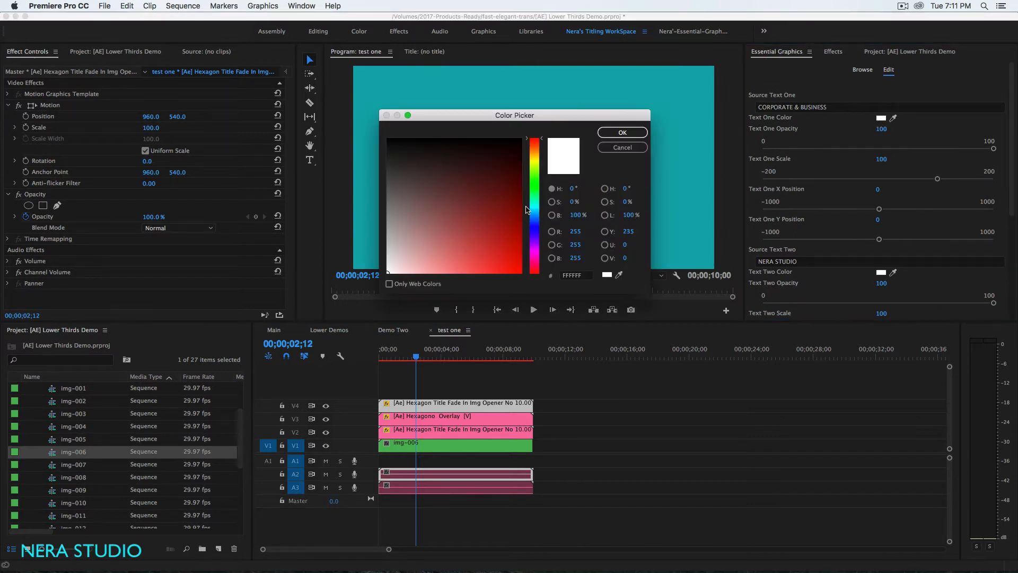
pyautogui.moveTo(436, 174); pyautogui.dragTo(387, 139)
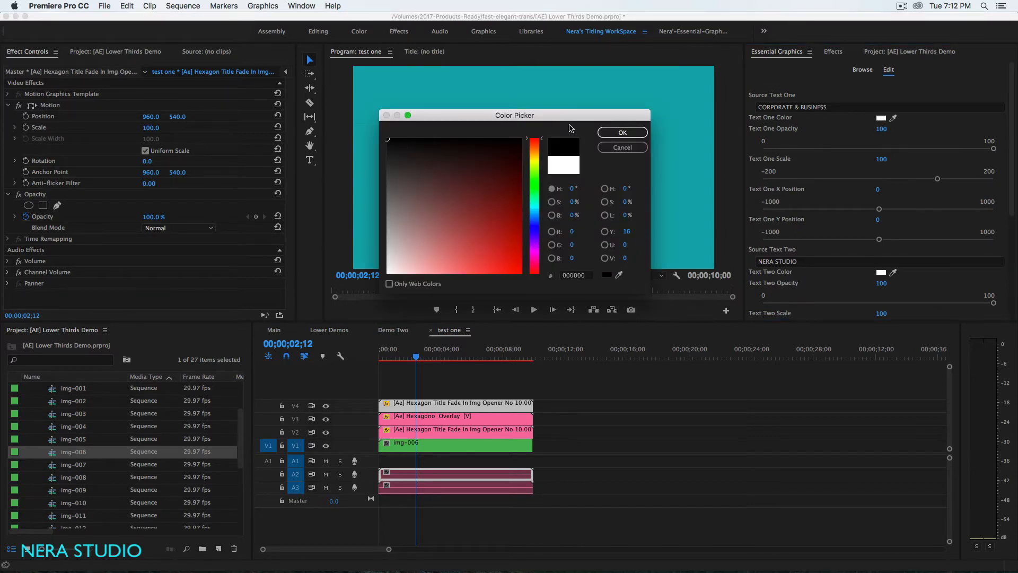
pyautogui.click(616, 136)
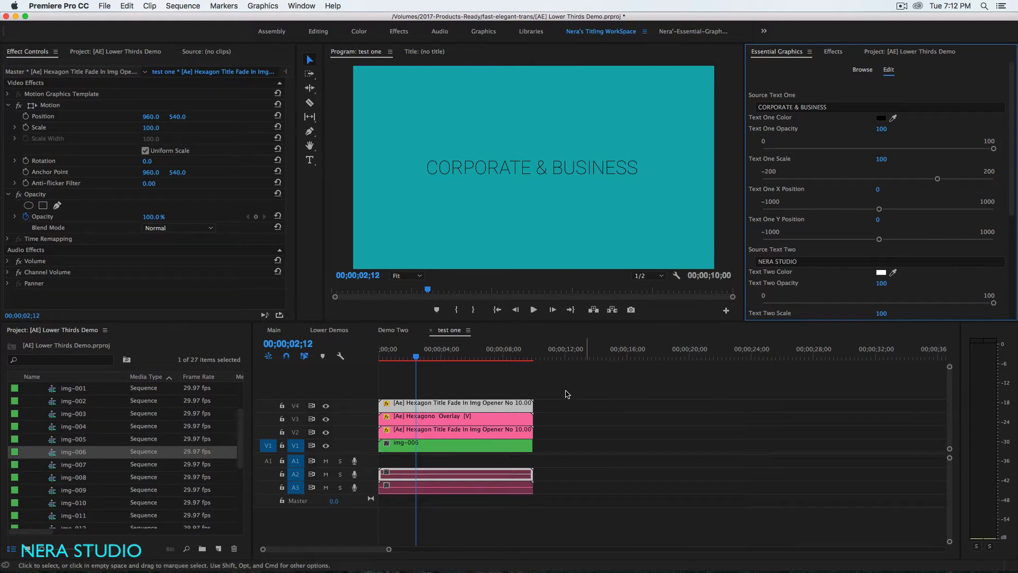
# Step: Copy the Overlay Mask Color hex code C11455 from the Hexagon Title opener on V2, leaving its color unchanged
pyautogui.scroll(-1, 1004, 223)
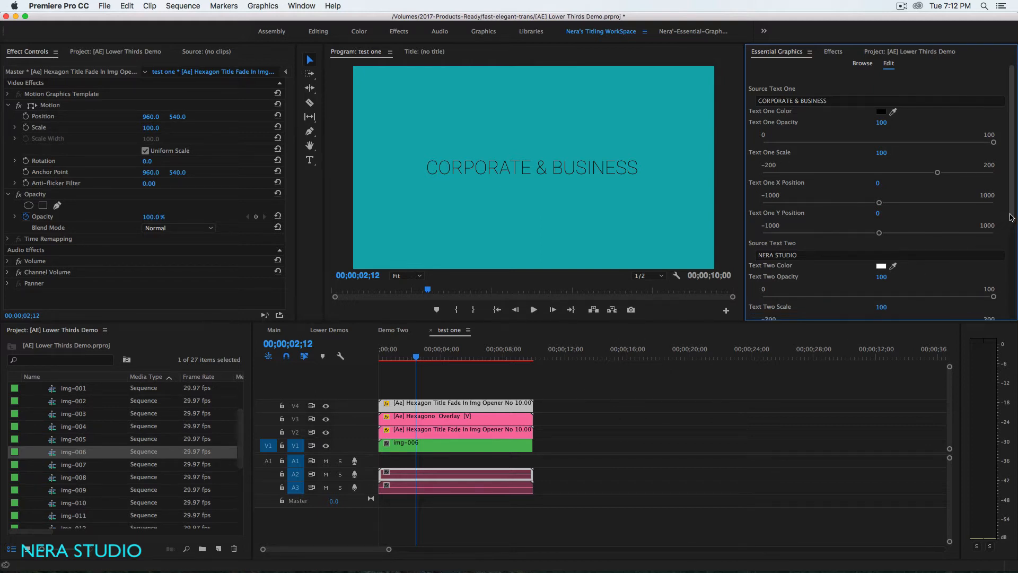
pyautogui.scroll(-3, 1003, 217)
pyautogui.click(483, 432)
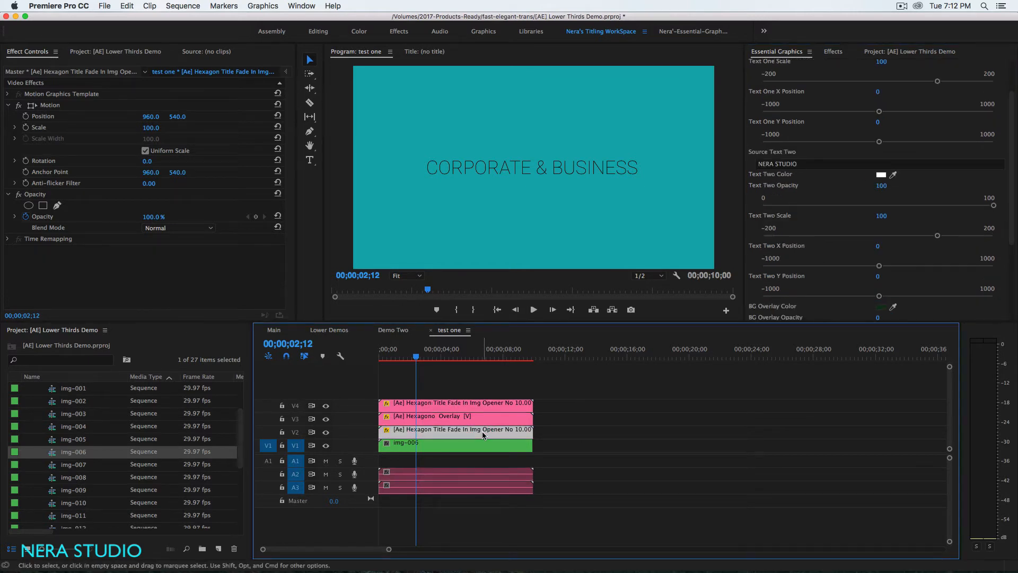
pyautogui.scroll(-5, 937, 273)
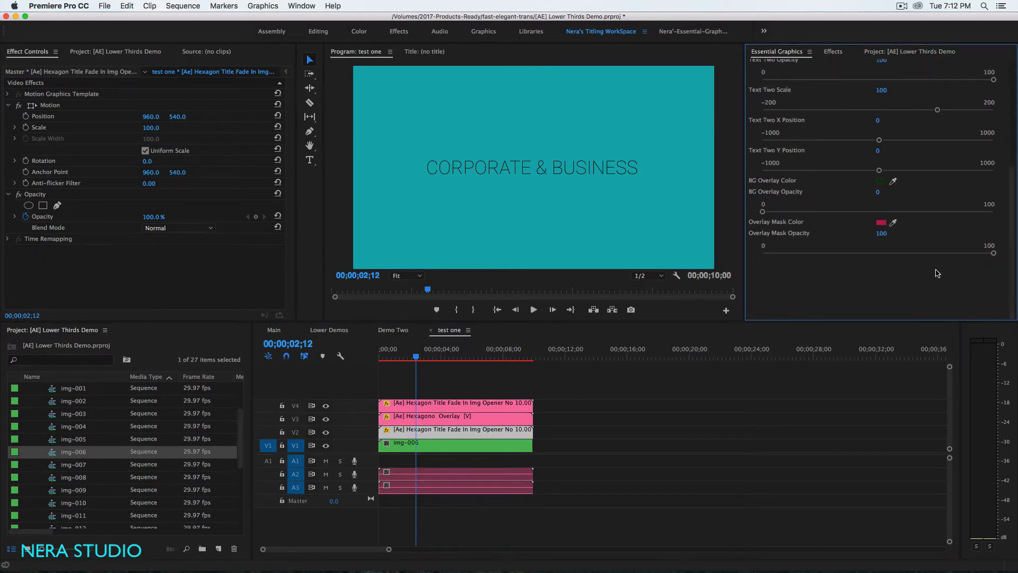
pyautogui.click(880, 222)
pyautogui.click(562, 276)
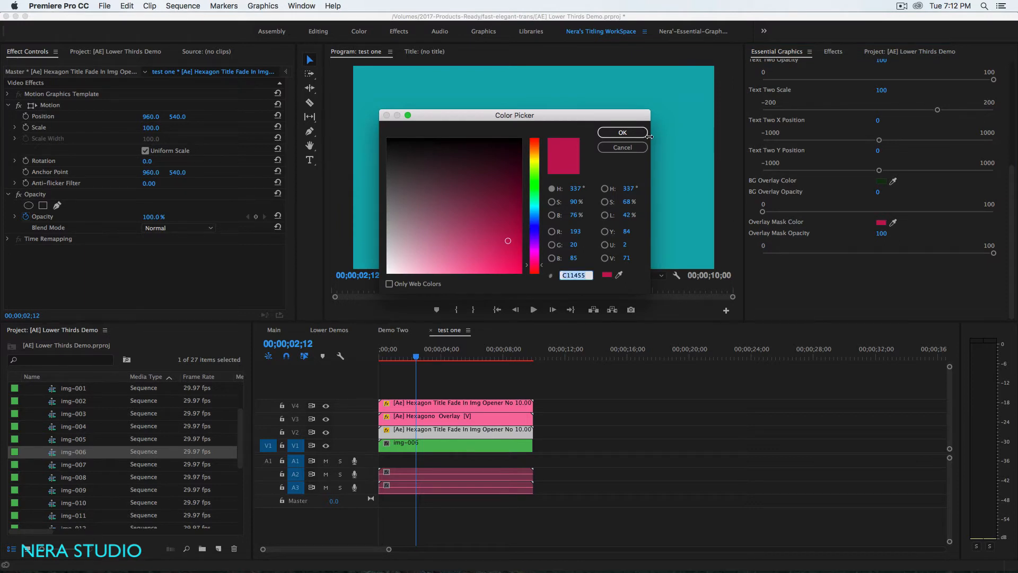
pyautogui.click(634, 149)
# Step: Set the Overlay Mask Color of the Hexagon Title opener on V4 to C11455
pyautogui.click(487, 406)
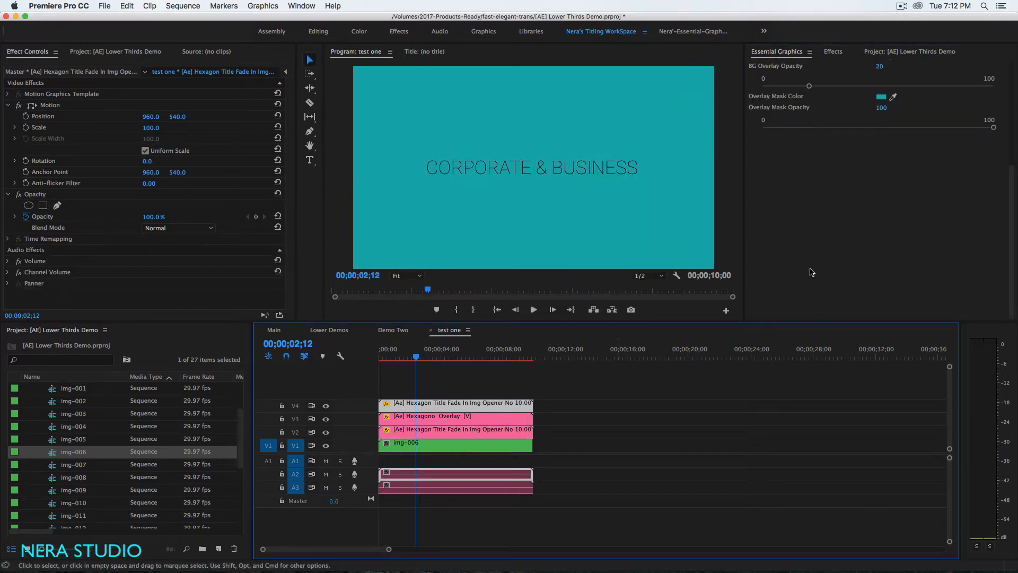
pyautogui.click(469, 420)
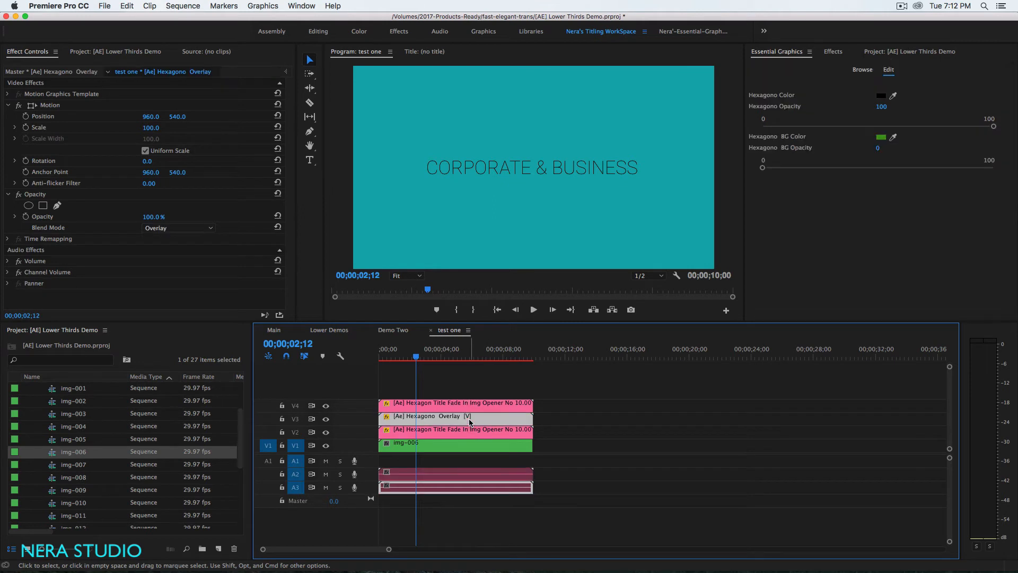
pyautogui.click(456, 406)
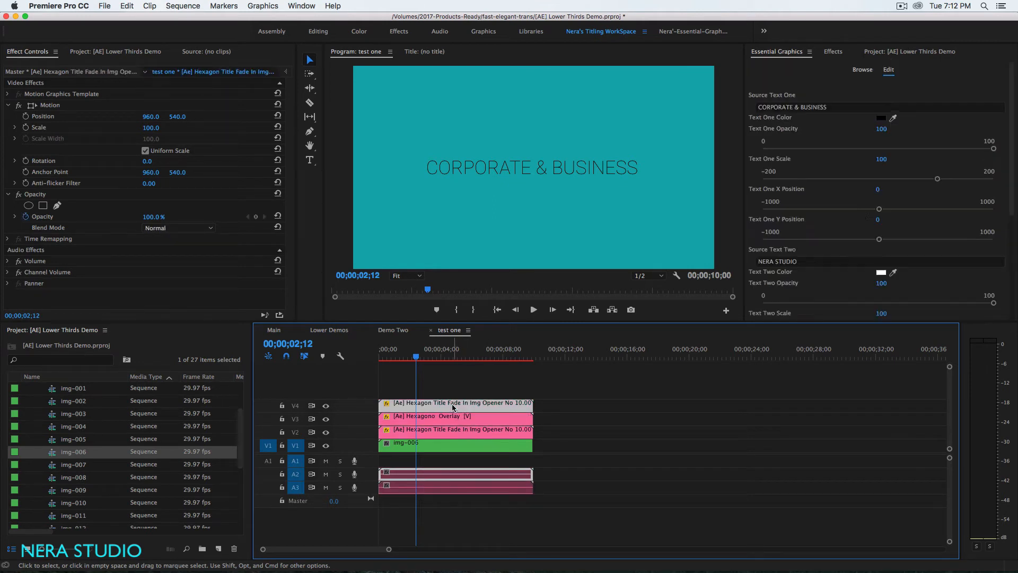
pyautogui.moveTo(1012, 152); pyautogui.dragTo(997, 269)
pyautogui.click(880, 271)
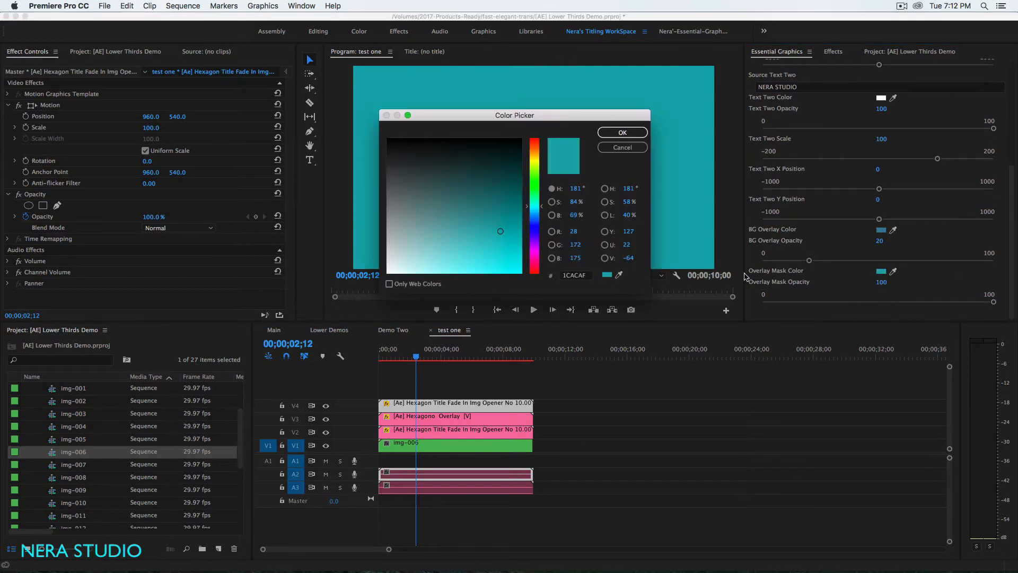
pyautogui.moveTo(582, 280); pyautogui.dragTo(531, 277)
pyautogui.write('C11455')
pyautogui.press('Return')
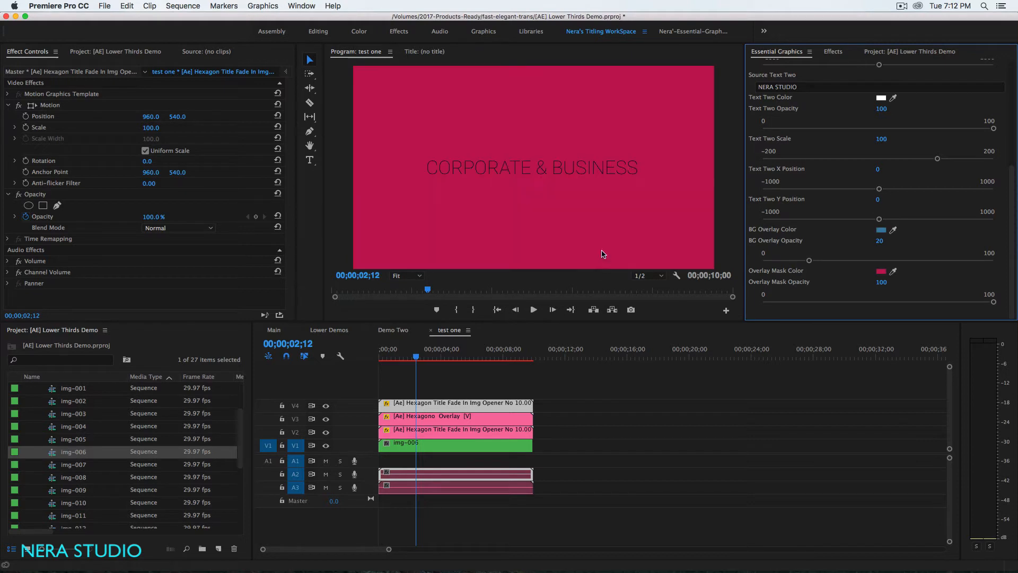
# Step: Scrub through the opener's reveal to 00;00;02;02 and compare it with the maximized Demo Two preview before returning to test one
pyautogui.moveTo(417, 354); pyautogui.dragTo(430, 375)
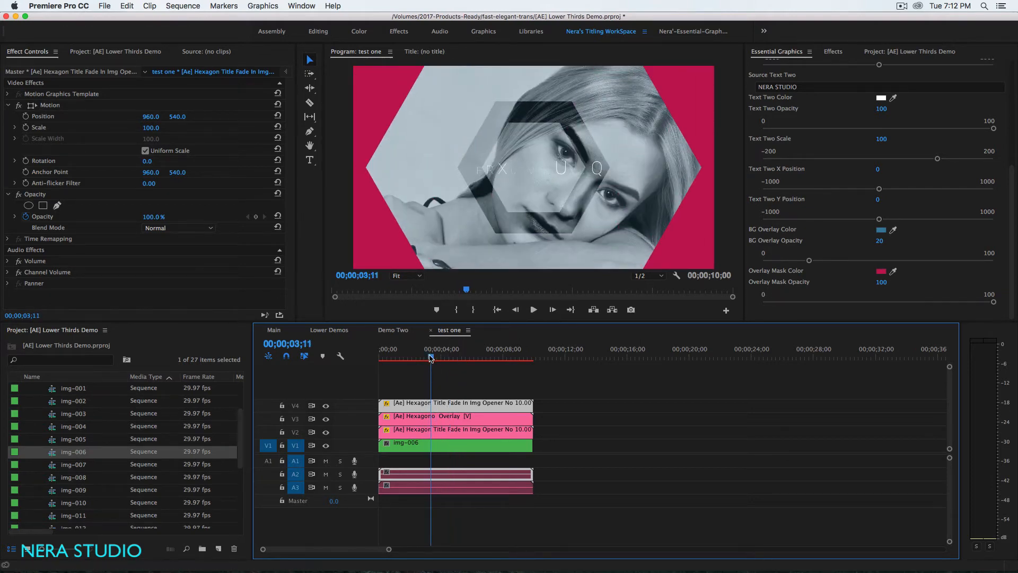
pyautogui.moveTo(430, 358); pyautogui.dragTo(410, 367)
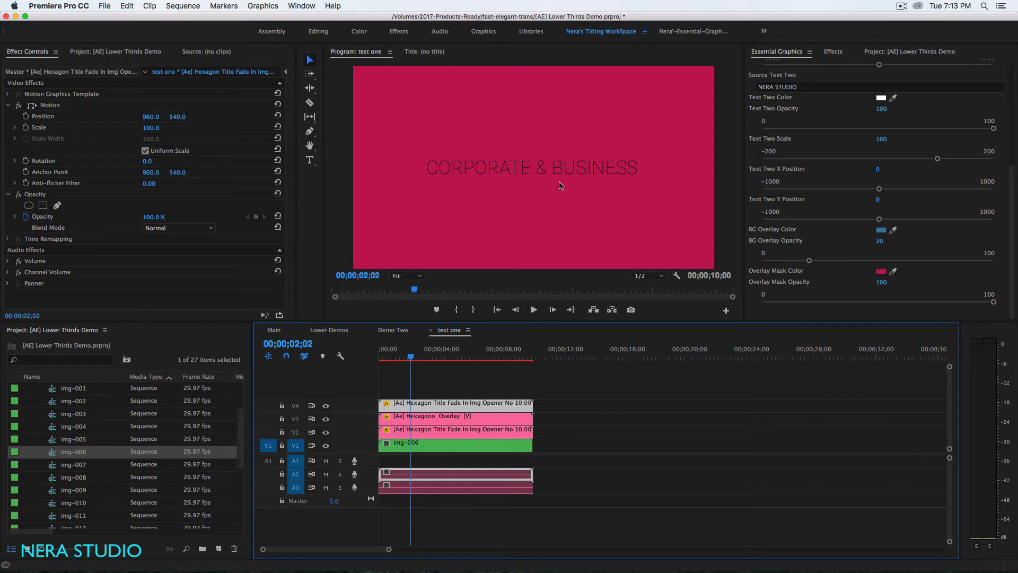
pyautogui.click(393, 329)
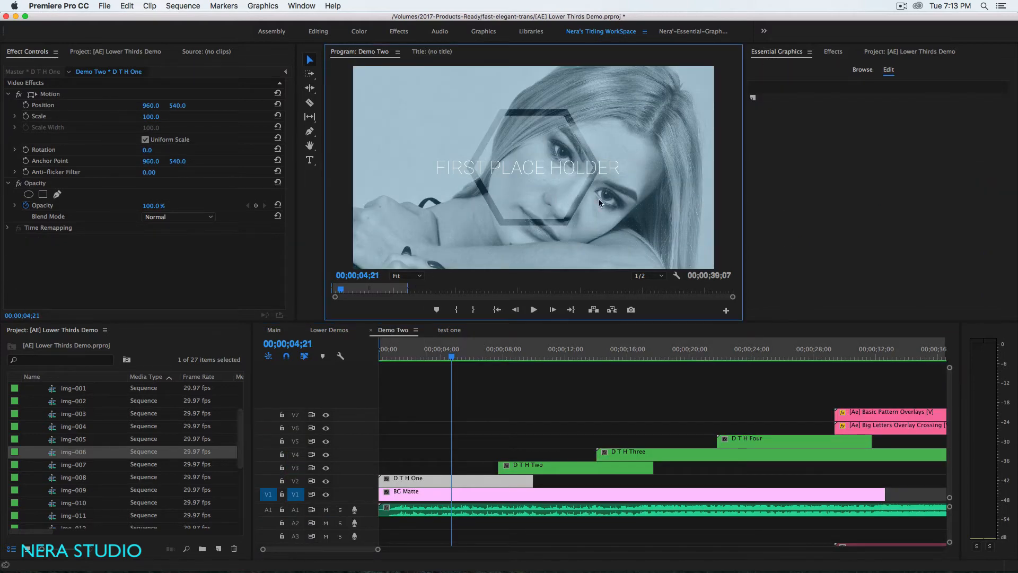
pyautogui.press('`')
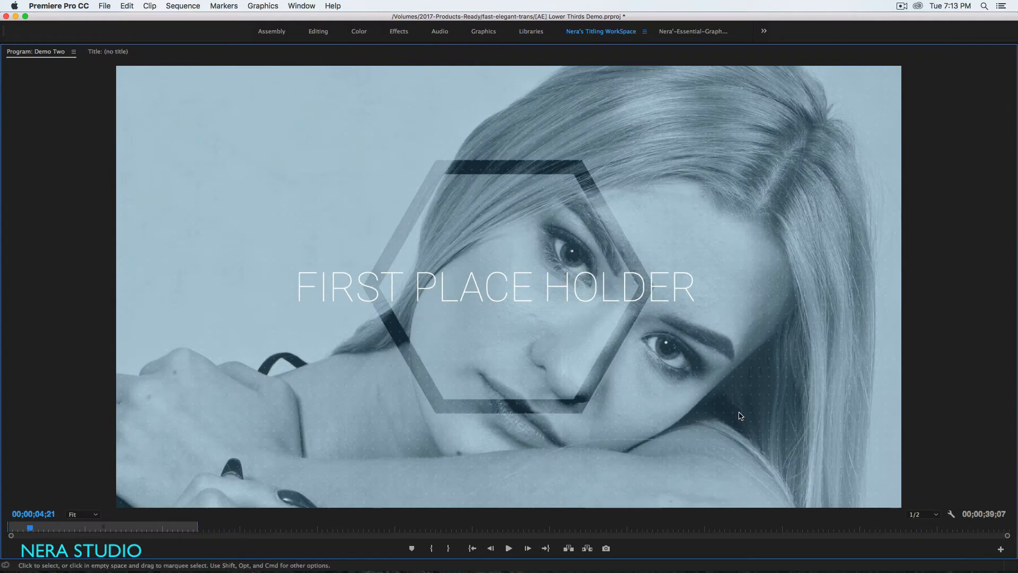
pyautogui.press('`')
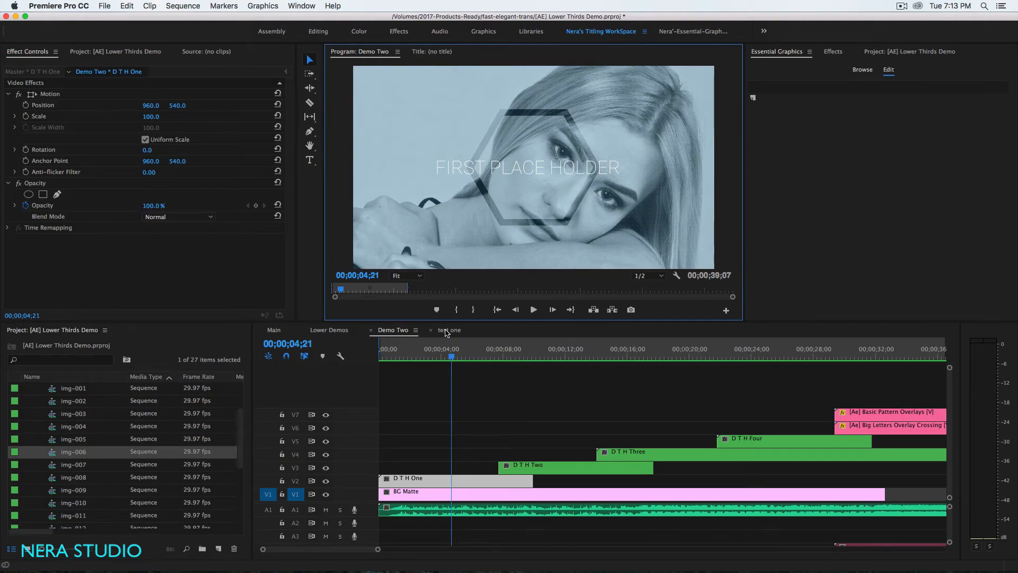
pyautogui.click(445, 331)
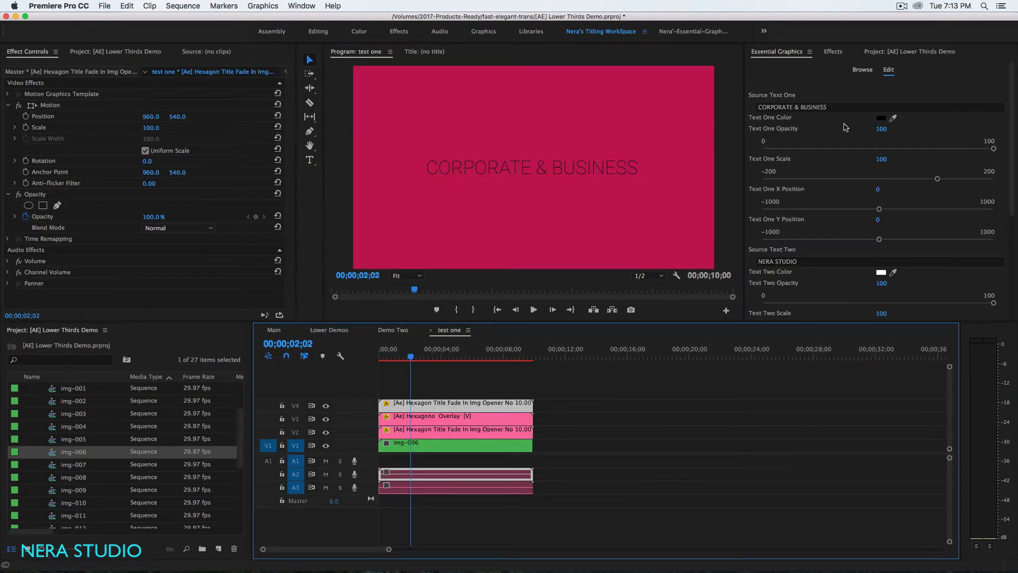
# Step: Add the Basic Pattern Overlays template from Nera's Package to V5 at the start of test one, above the V4 opener
pyautogui.click(863, 70)
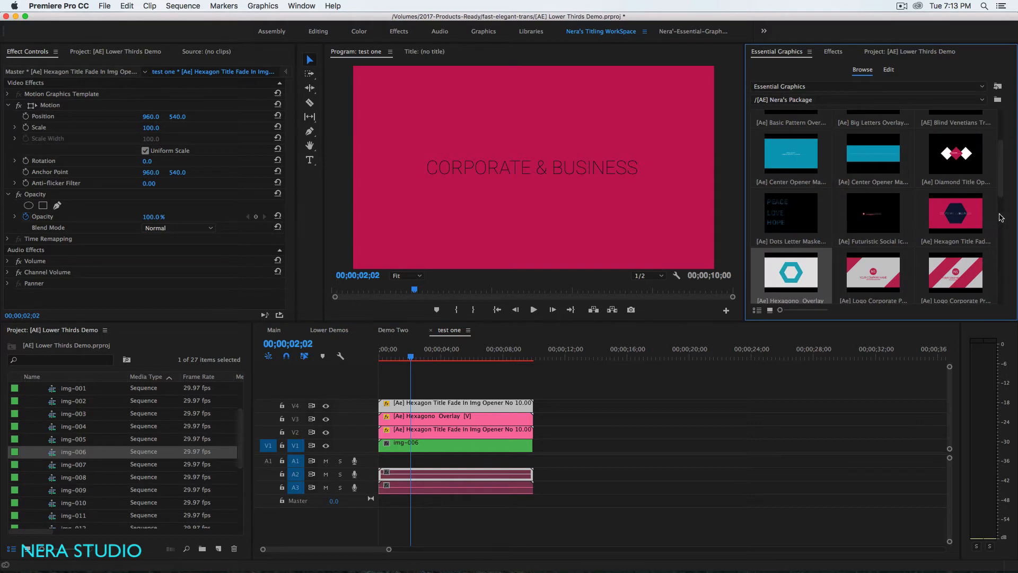
pyautogui.moveTo(1000, 188); pyautogui.dragTo(1000, 131)
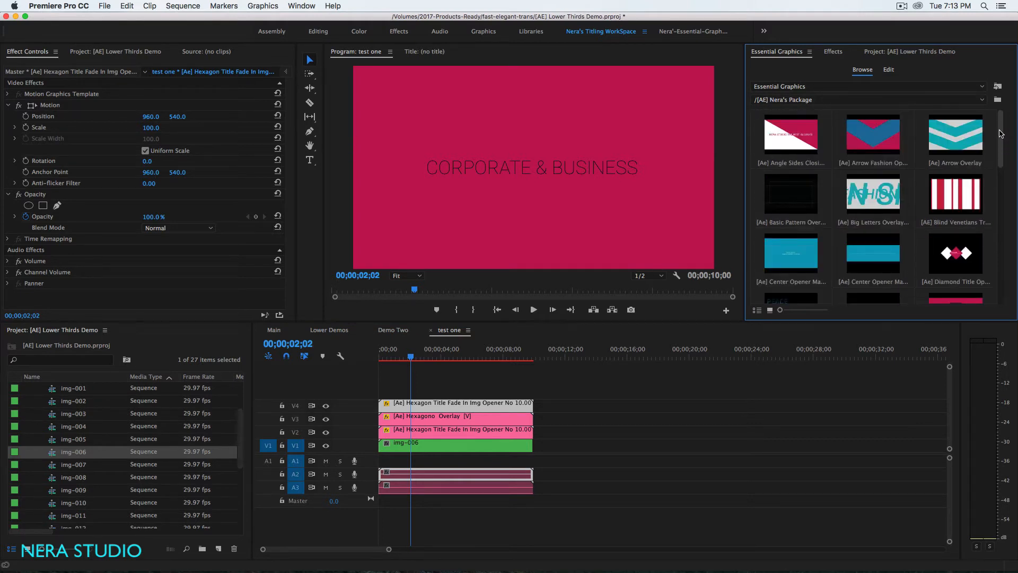
pyautogui.click(797, 191)
pyautogui.moveTo(783, 206); pyautogui.dragTo(435, 390)
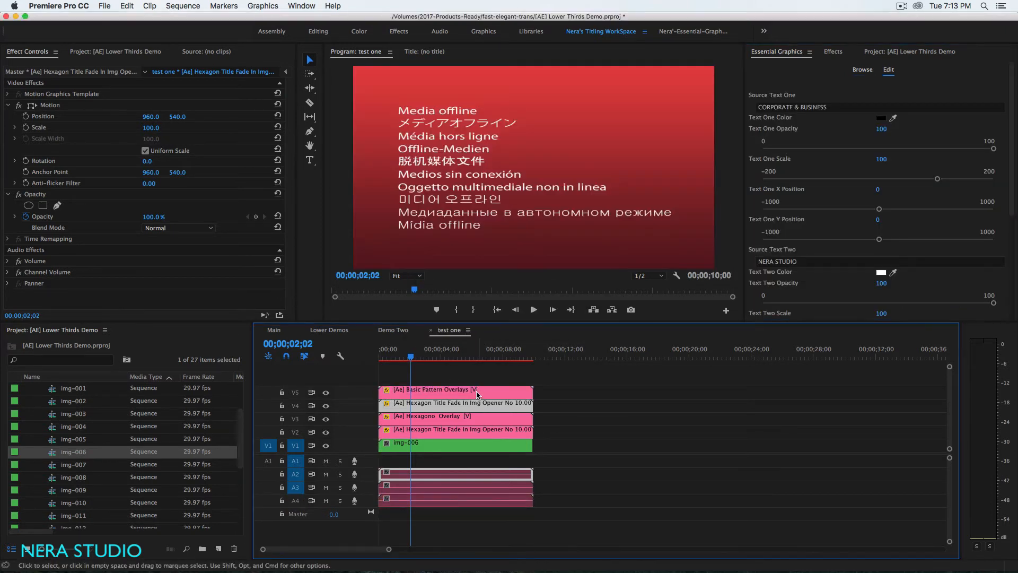
# Step: Examine the Basic Pattern Overlays clip's default patterns in the maximized program preview
pyautogui.click(476, 394)
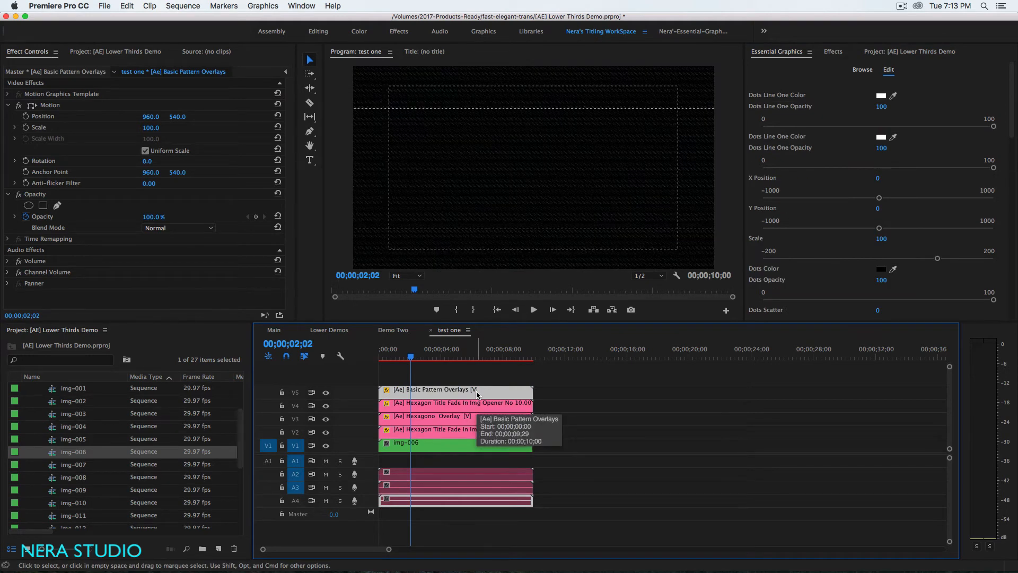
pyautogui.click(559, 202)
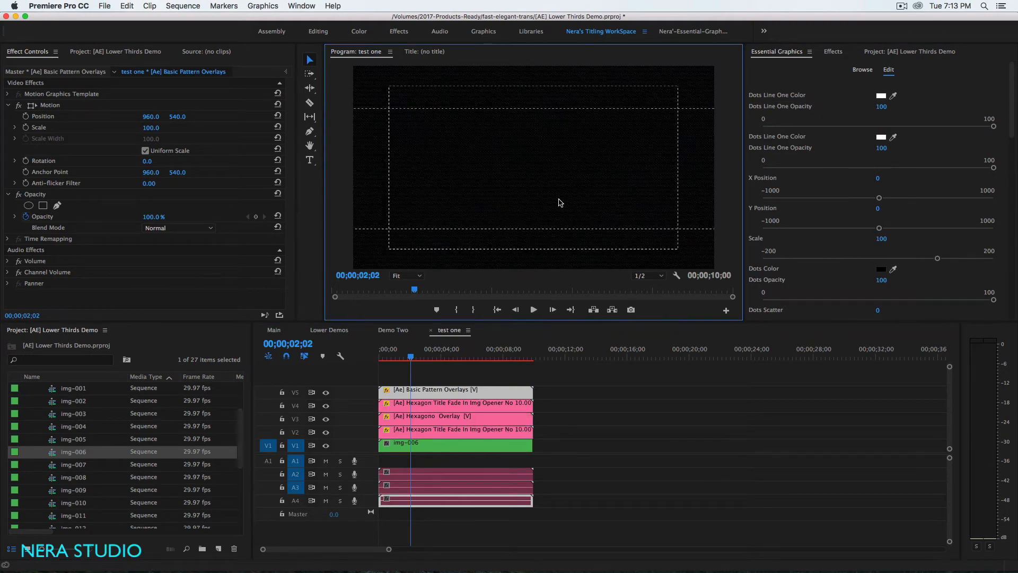
pyautogui.press('`')
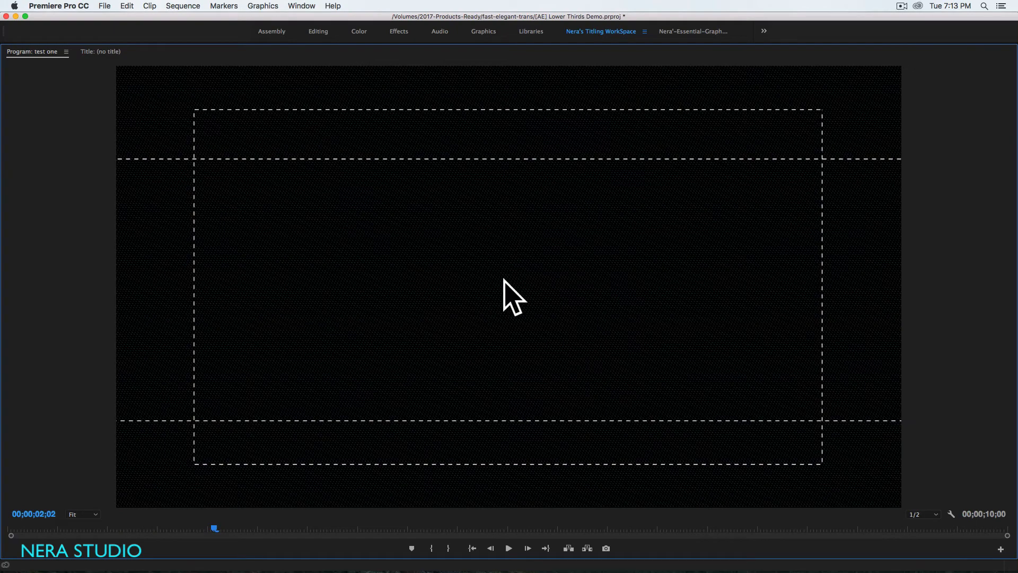
pyautogui.press('`')
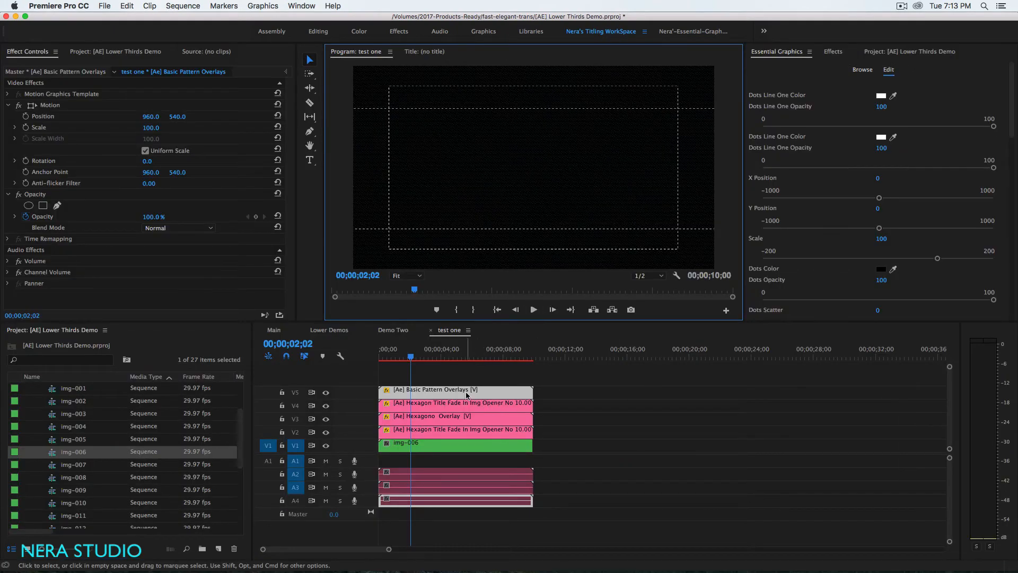
# Step: Set the overlay's second Dots Line One Opacity and its Dots Opacity to 0
pyautogui.click(882, 147)
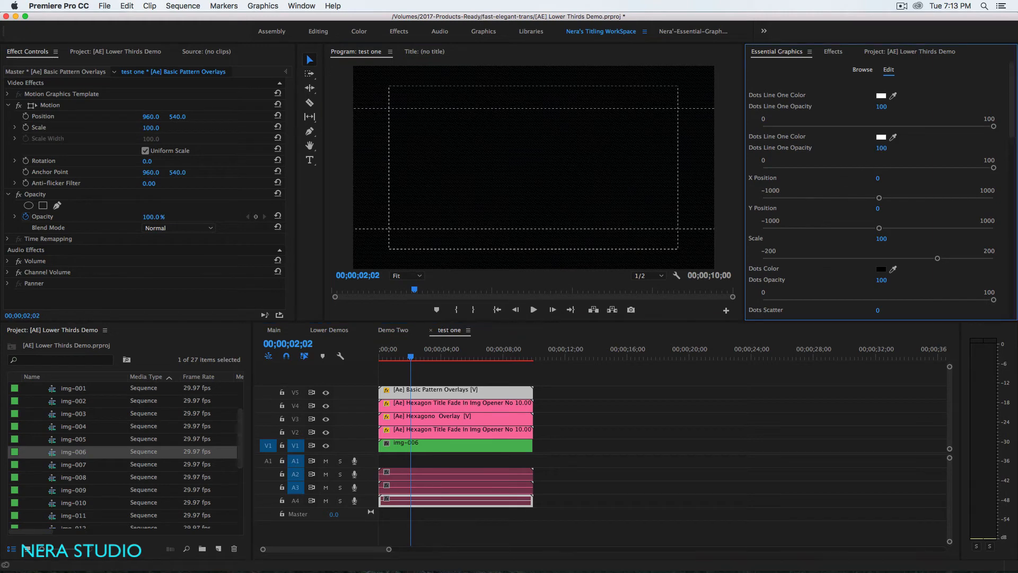
pyautogui.write('0')
pyautogui.press('Return')
pyautogui.click(882, 280)
pyautogui.write('0')
pyautogui.press('Return')
# Step: Set the opacity of the Vertical Venetian and 45 Angle Venetian patterns to 0
pyautogui.moveTo(1013, 124); pyautogui.dragTo(1009, 189)
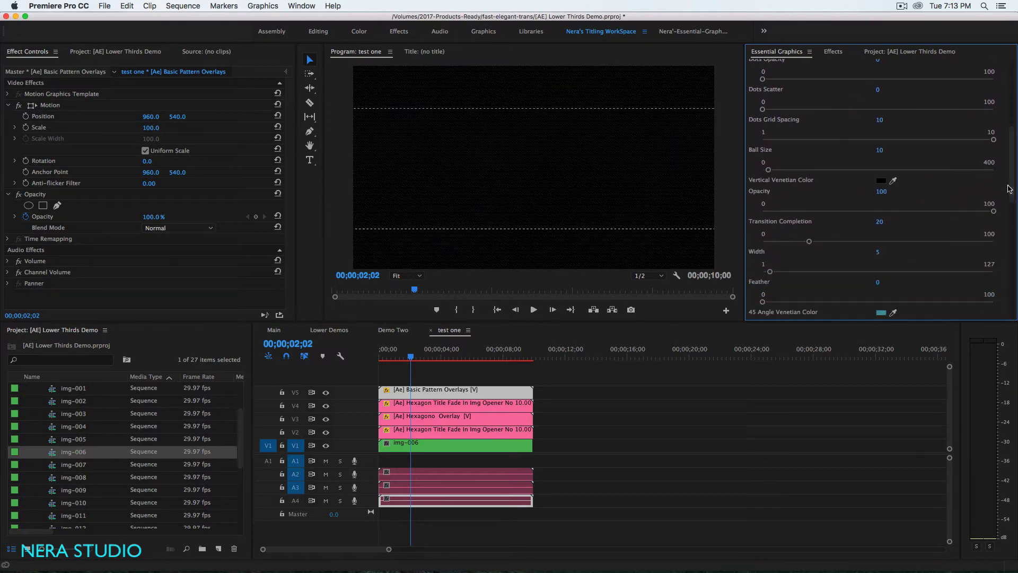
pyautogui.click(883, 191)
pyautogui.write('0')
pyautogui.press('Return')
pyautogui.moveTo(1008, 184); pyautogui.dragTo(1008, 231)
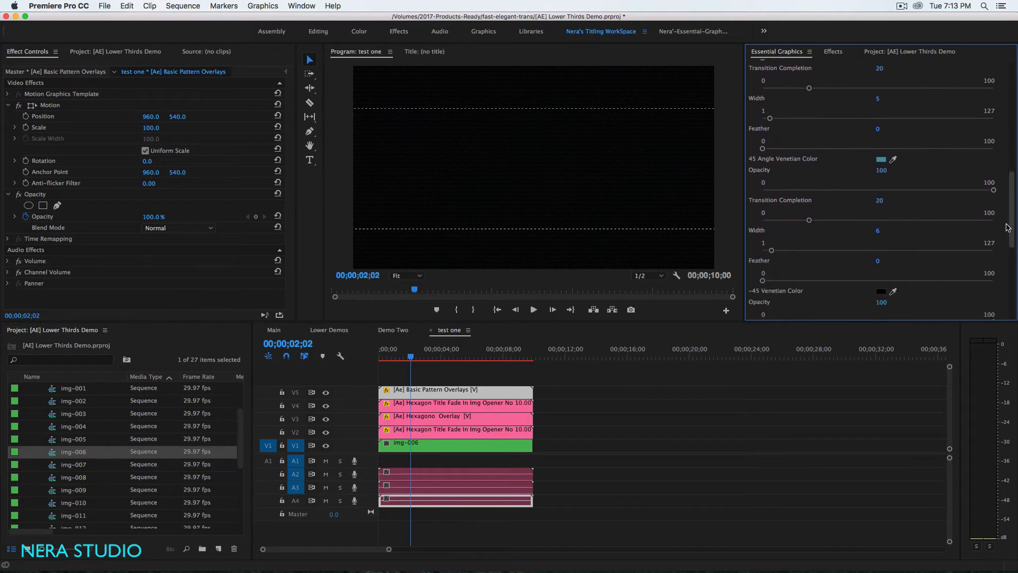
pyautogui.click(883, 170)
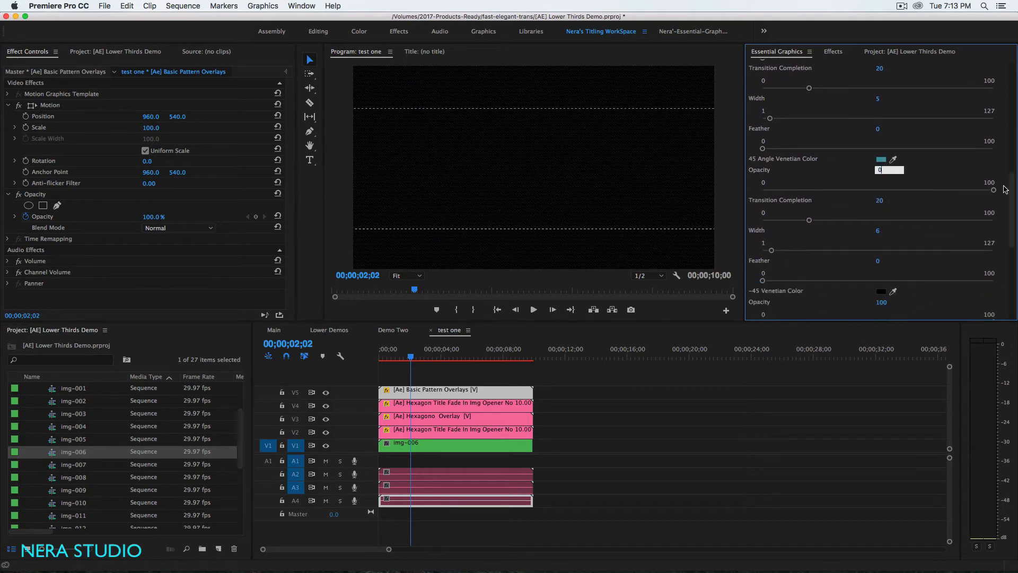
# Step: Set the opacity of the overlay's -45 Venetian and Horizontal patterns to 0
pyautogui.scroll(-5, 892, 170)
pyautogui.click(889, 169)
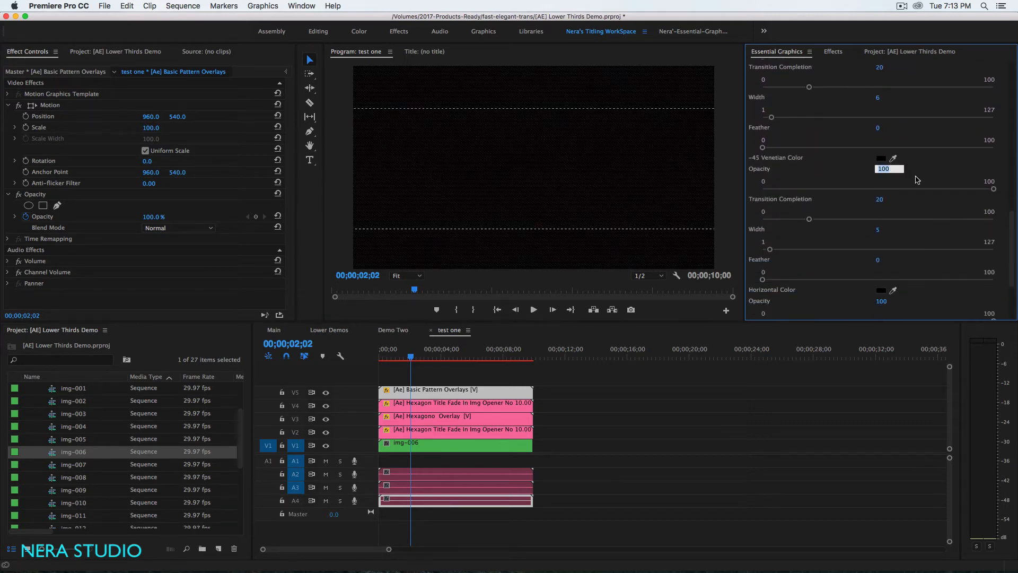
pyautogui.write('0')
pyautogui.press('Return')
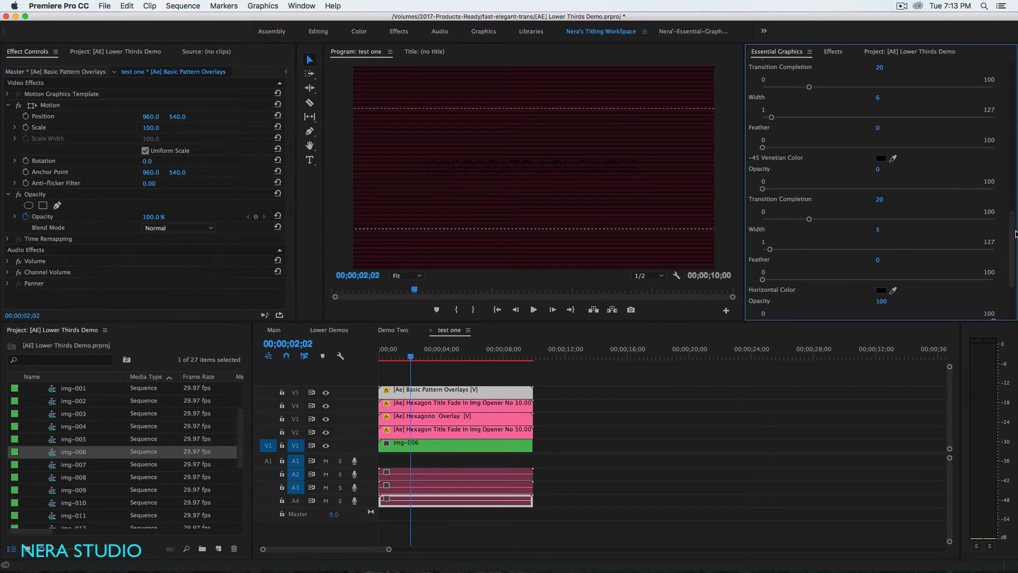
pyautogui.scroll(-5, 949, 228)
pyautogui.click(893, 247)
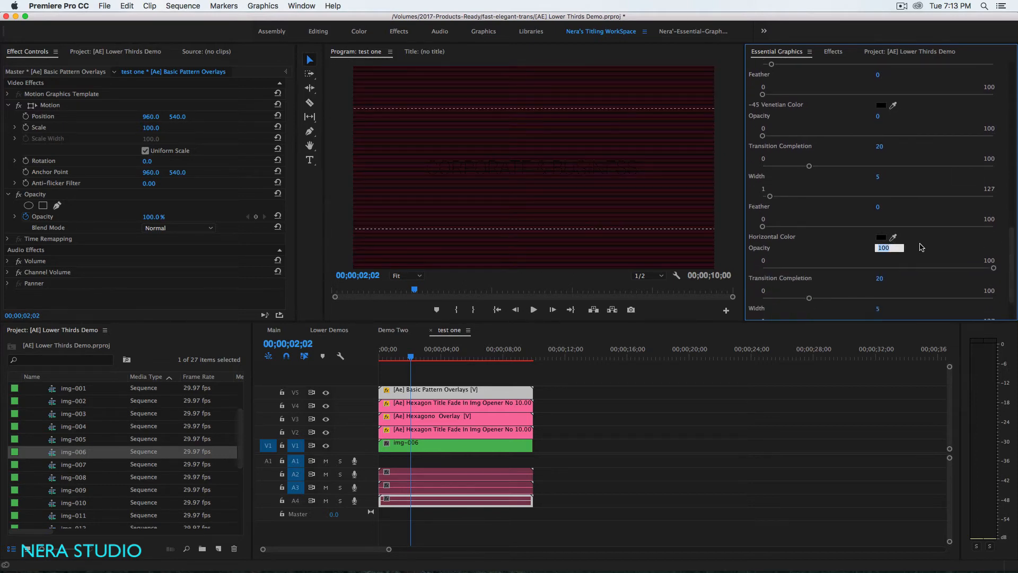
pyautogui.write('0')
pyautogui.moveTo(1010, 252); pyautogui.dragTo(1011, 267)
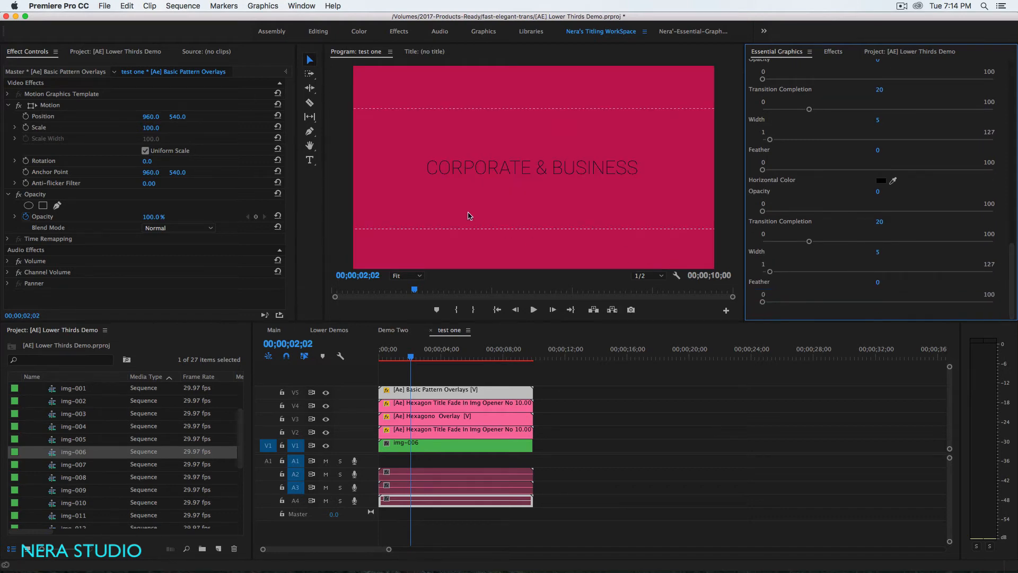
# Step: Set the overlay's first Dots Line One Opacity to 0 and check the pattern-free title in the maximized preview
pyautogui.scroll(10, 999, 121)
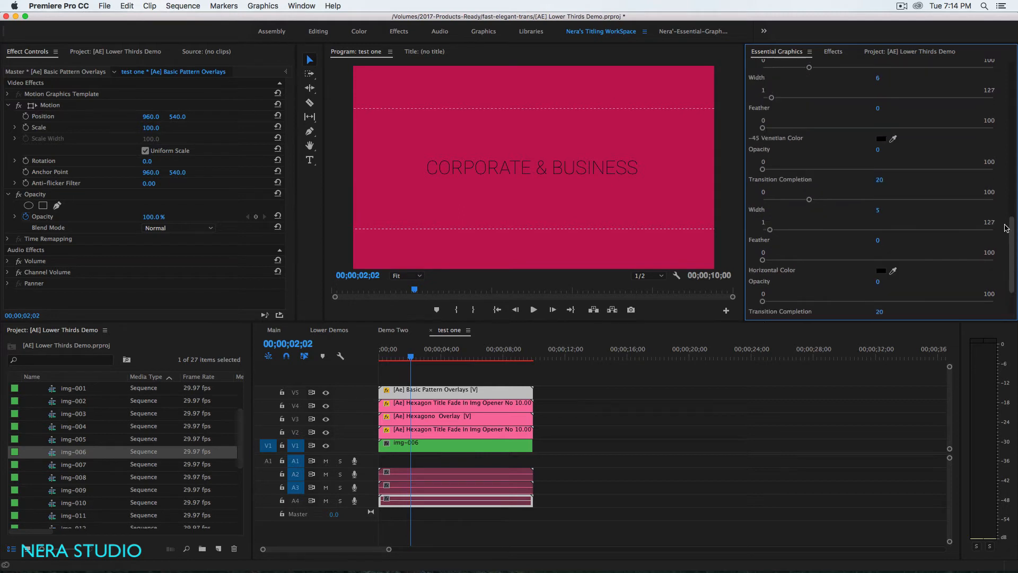
pyautogui.scroll(5, 999, 120)
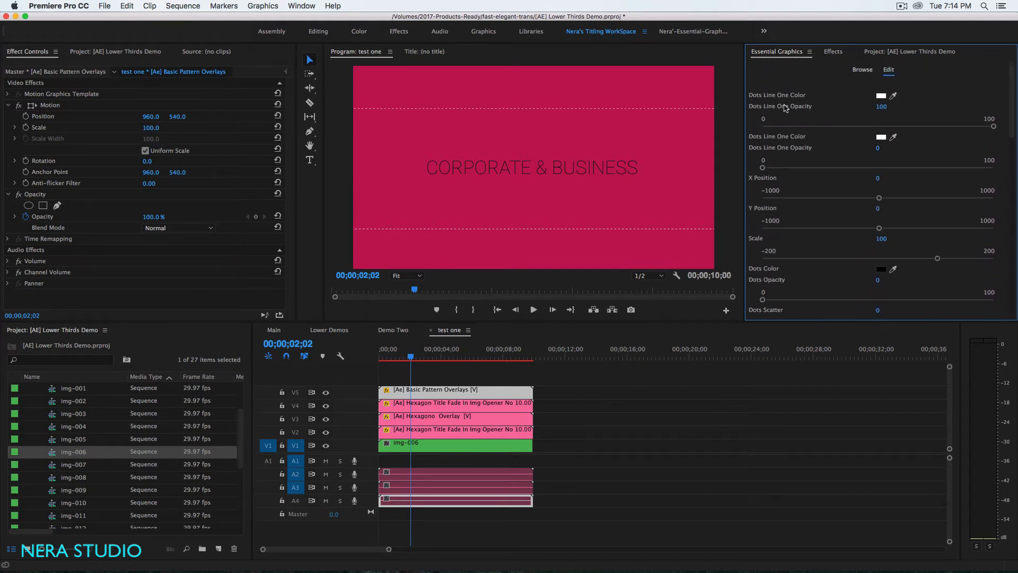
pyautogui.click(880, 107)
pyautogui.write('0')
pyautogui.press('Return')
pyautogui.click(529, 217)
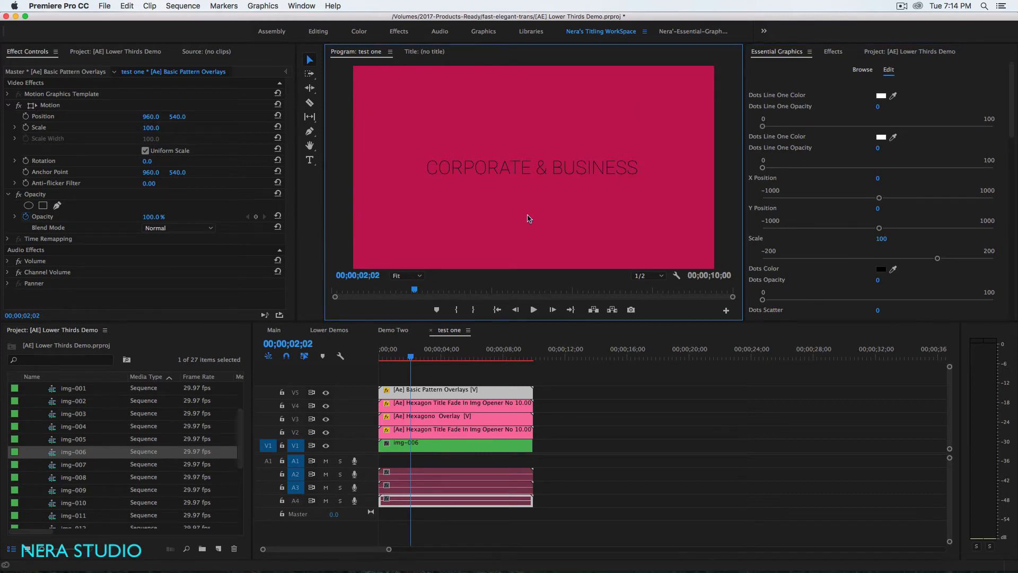
pyautogui.press('`')
pyautogui.press('`')
# Step: Change the Text One Color of the Hexagon Title opener on V4 to white
pyautogui.moveTo(1012, 127); pyautogui.dragTo(1012, 146)
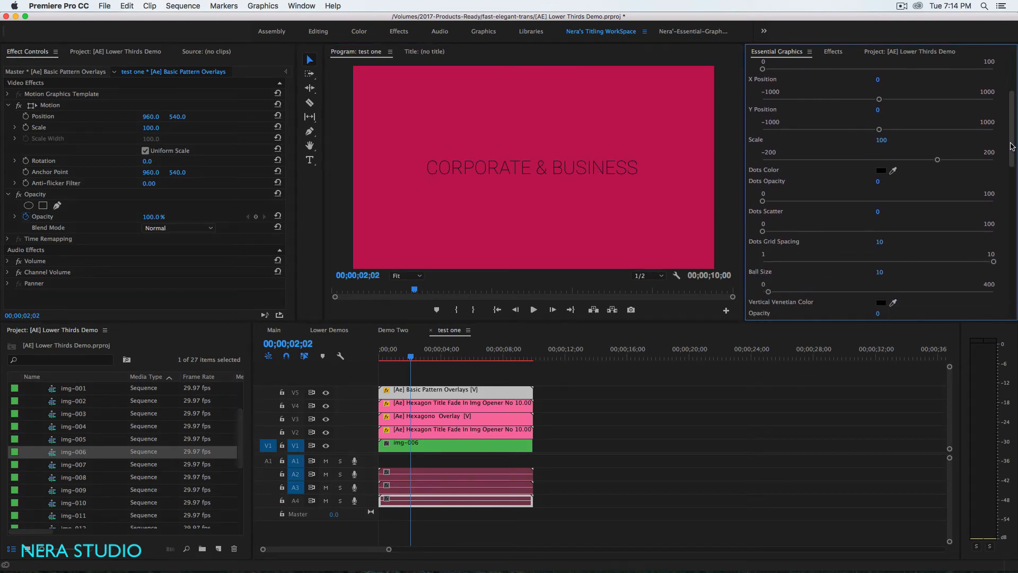
pyautogui.click(480, 403)
pyautogui.moveTo(1014, 198); pyautogui.dragTo(1012, 139)
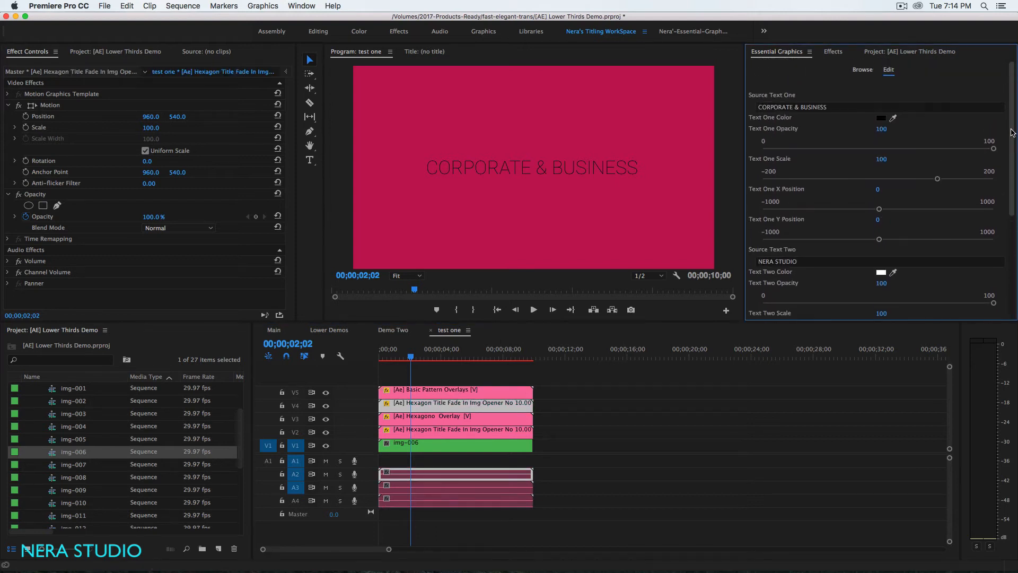
pyautogui.click(881, 118)
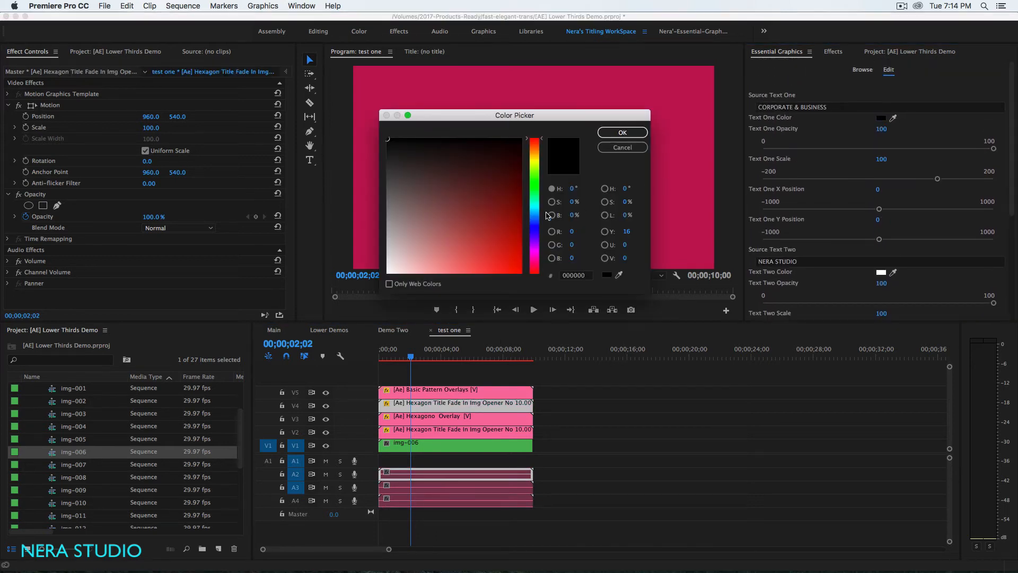
pyautogui.click(622, 132)
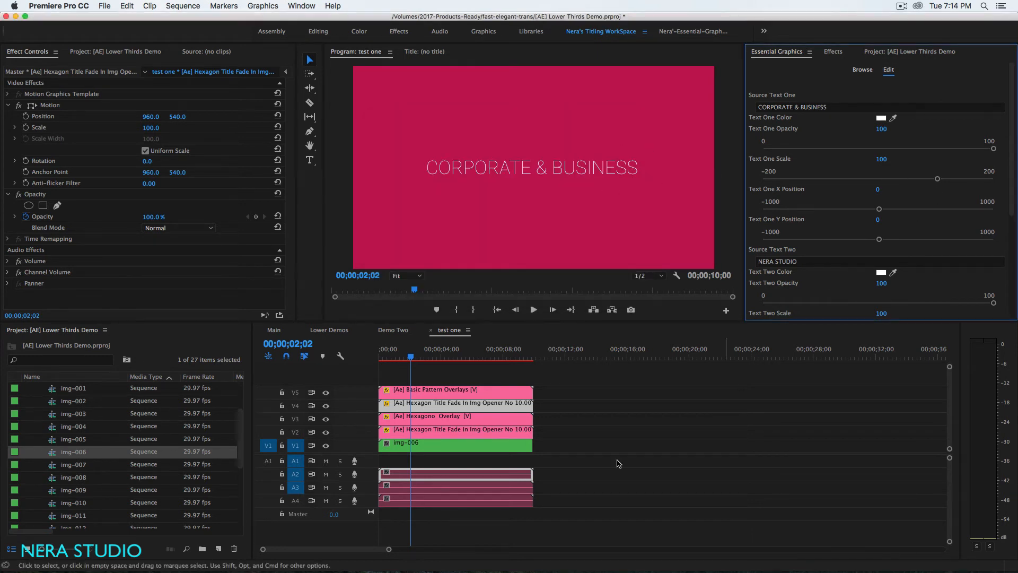
# Step: Change the 45 Angle Venetian Color of the Basic Pattern Overlays clip on V5 to white
pyautogui.click(441, 391)
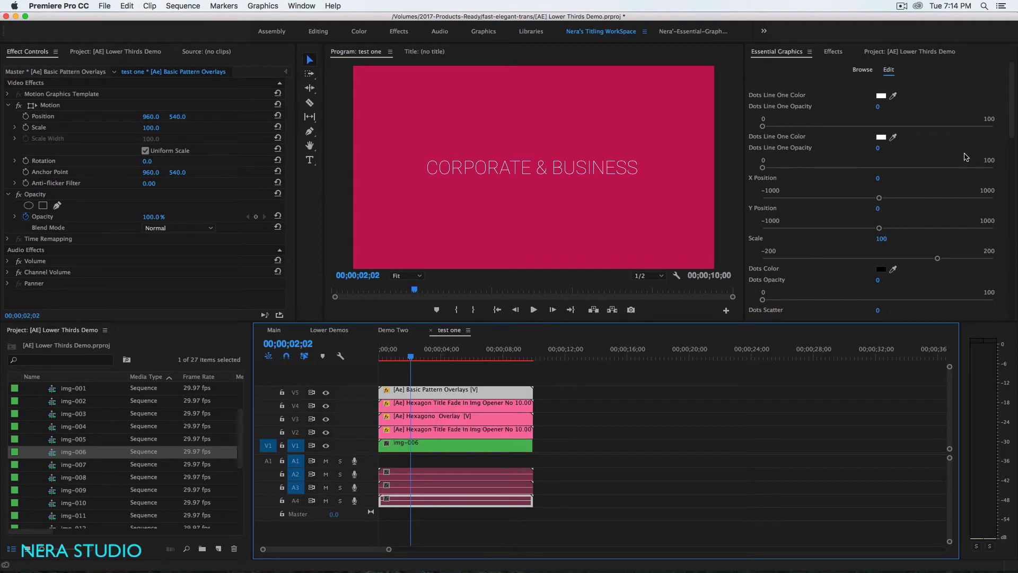
pyautogui.moveTo(1012, 108); pyautogui.dragTo(1010, 190)
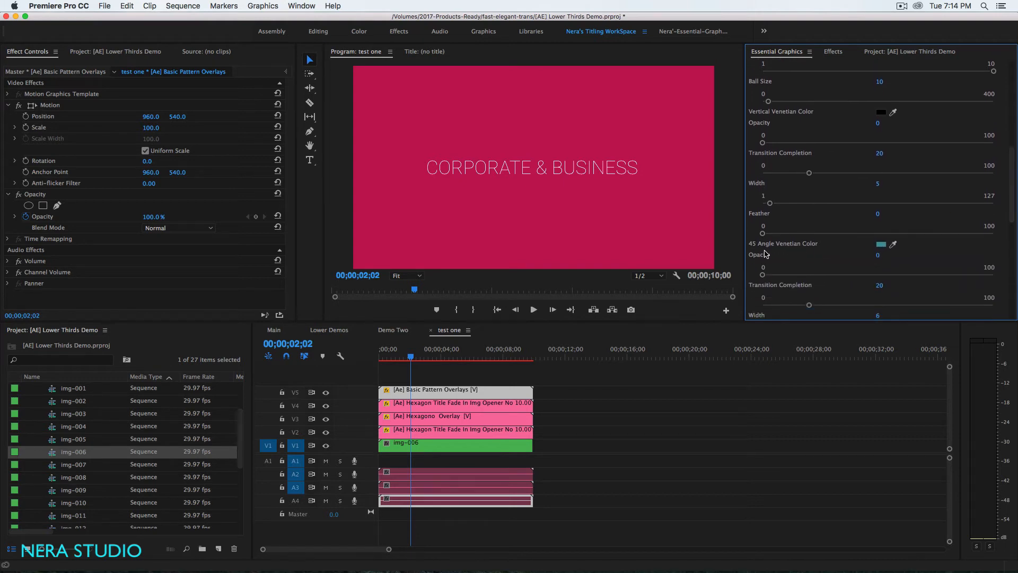
pyautogui.click(881, 244)
pyautogui.moveTo(398, 263); pyautogui.dragTo(386, 275)
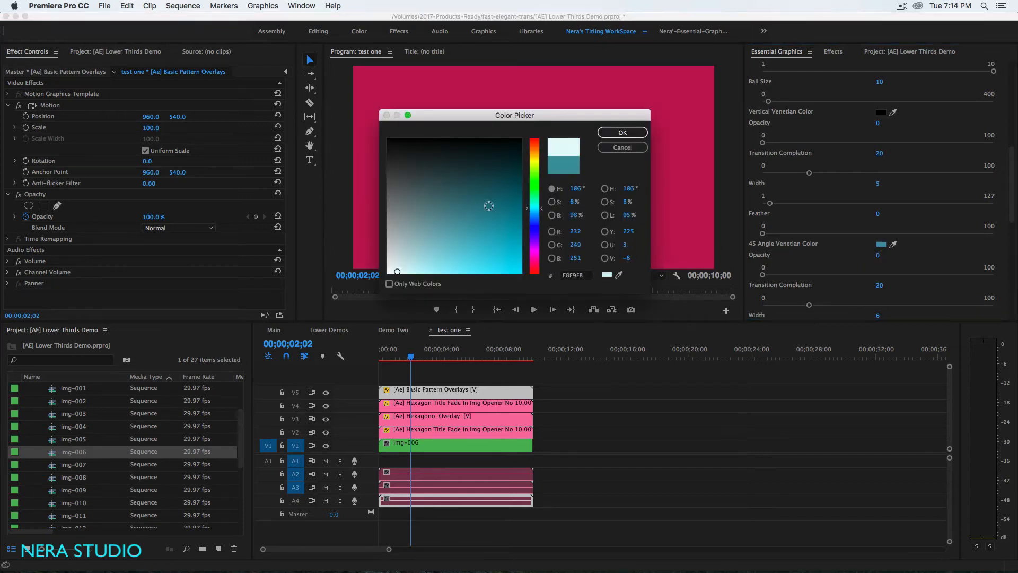
pyautogui.click(620, 134)
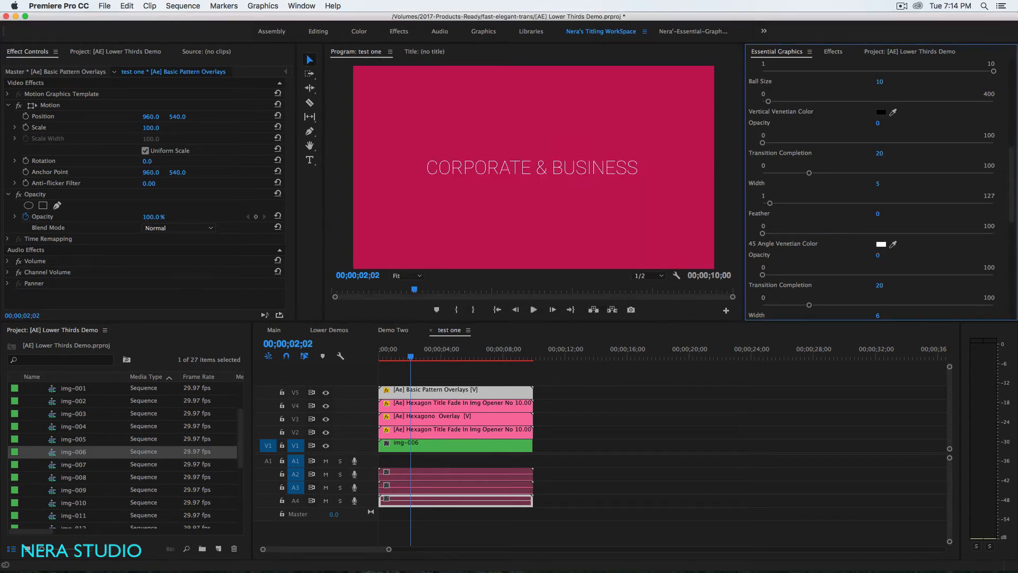
# Step: Set the 45 Angle Venetian opacity to 50 and inspect the diagonal lines in the maximized preview at 100% zoom
pyautogui.click(877, 255)
pyautogui.press('Return')
pyautogui.click(535, 187)
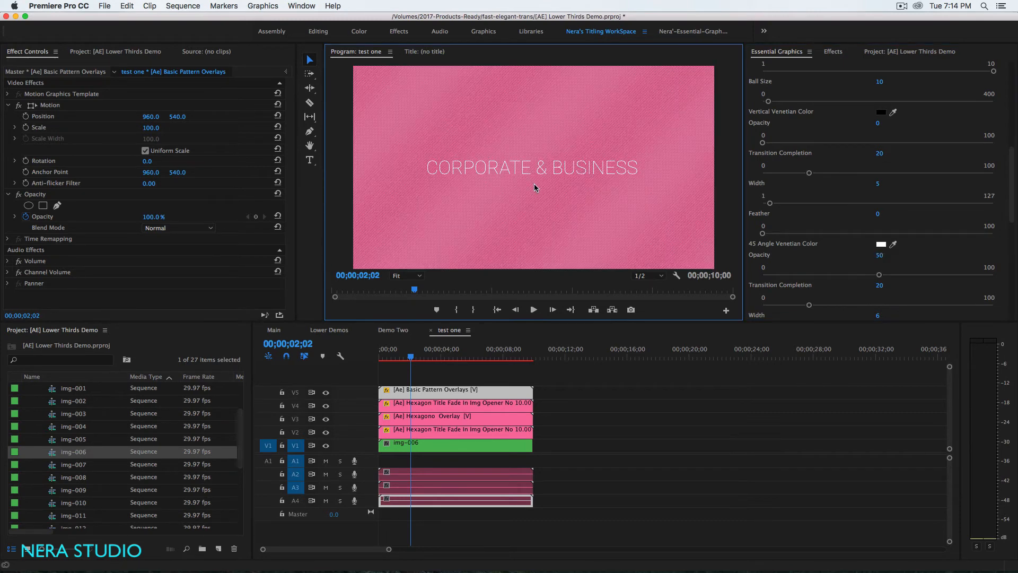
pyautogui.press('`')
pyautogui.click(93, 514)
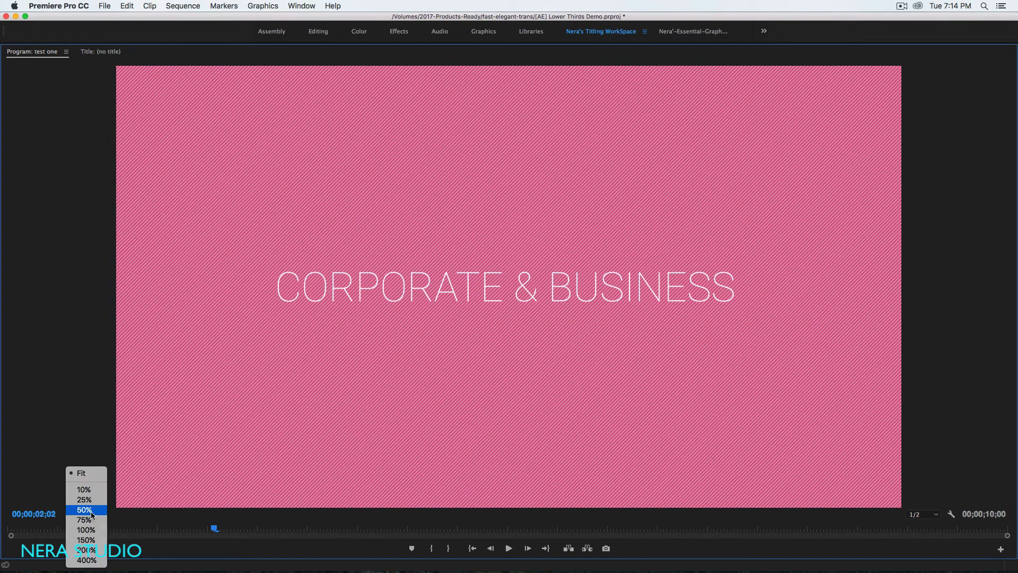
pyautogui.click(86, 530)
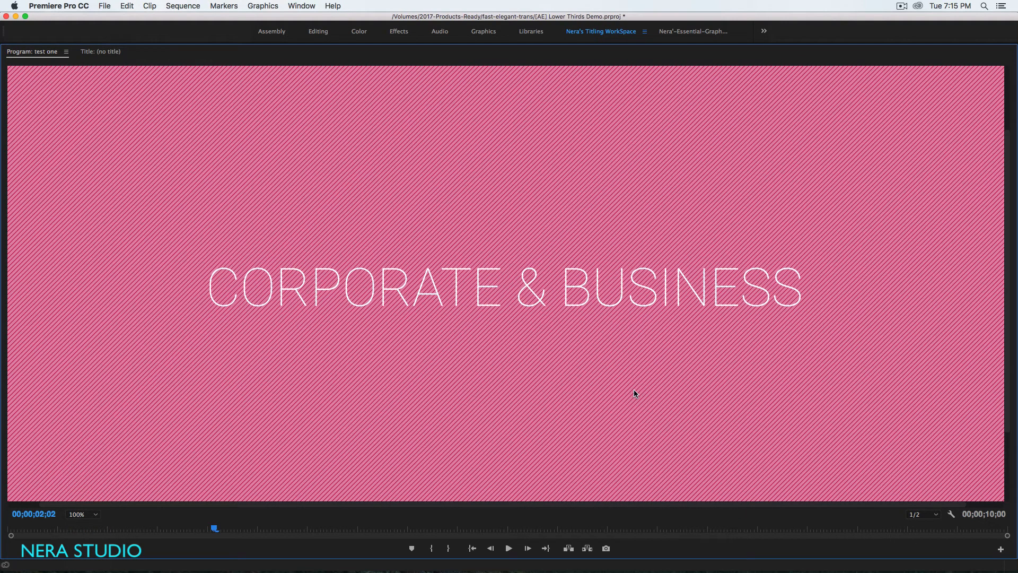
pyautogui.press('`')
# Step: Set the 45 Angle Venetian opacity to 0 and the Horizontal opacity to 50, and check the result in the maximized preview
pyautogui.moveTo(880, 258); pyautogui.dragTo(853, 258)
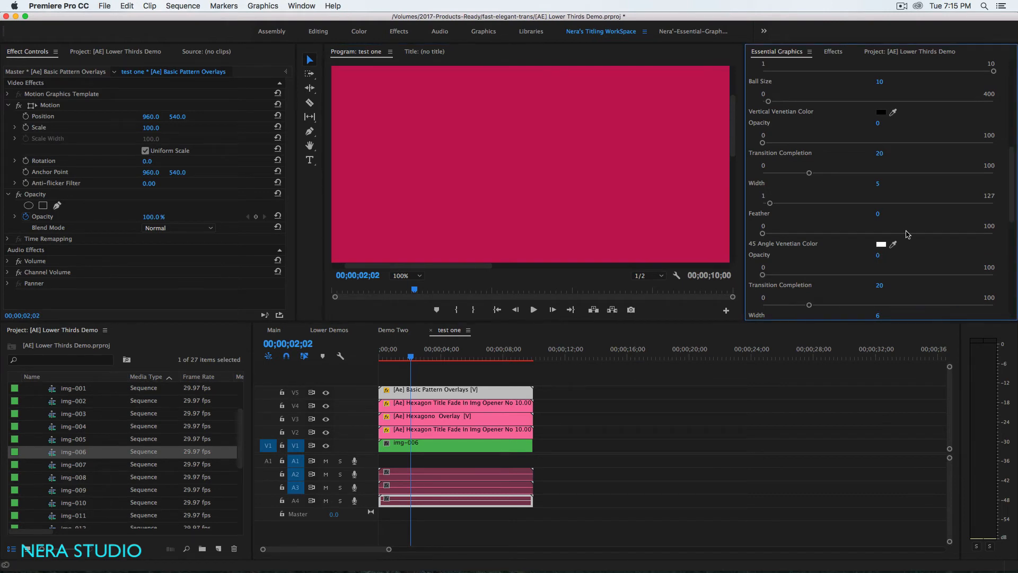
pyautogui.moveTo(1013, 182); pyautogui.dragTo(1013, 250)
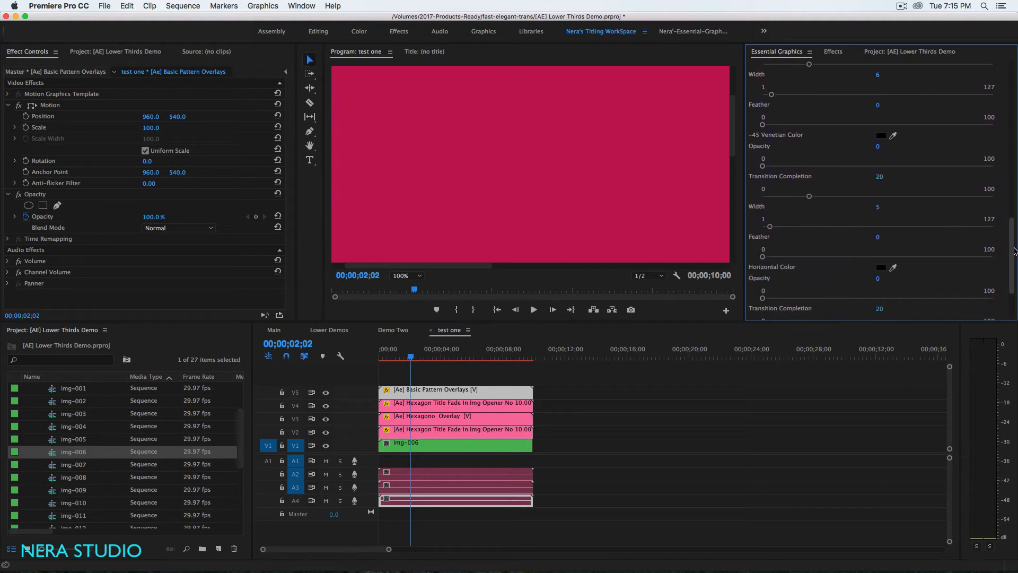
pyautogui.click(878, 279)
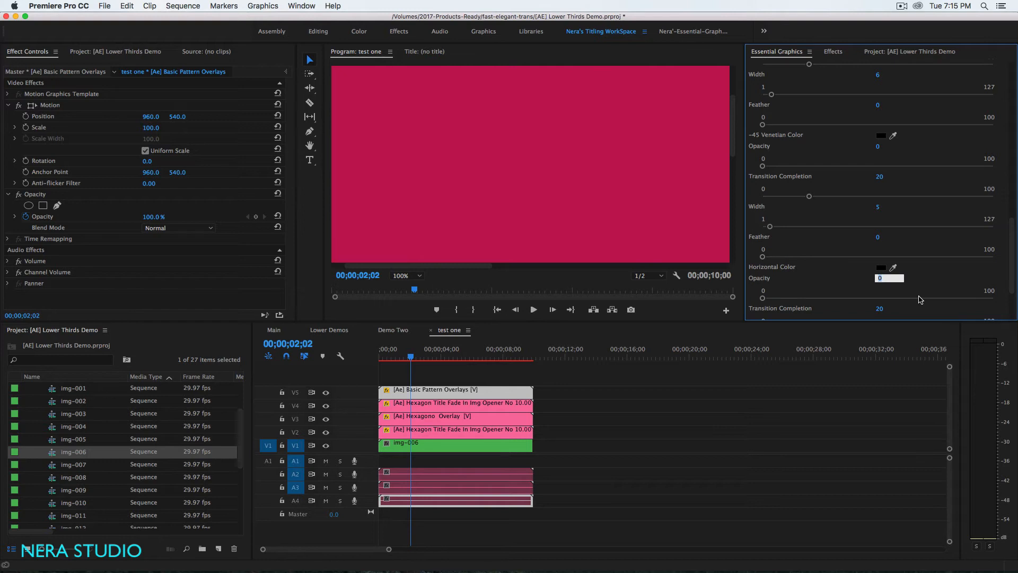
pyautogui.press('Return')
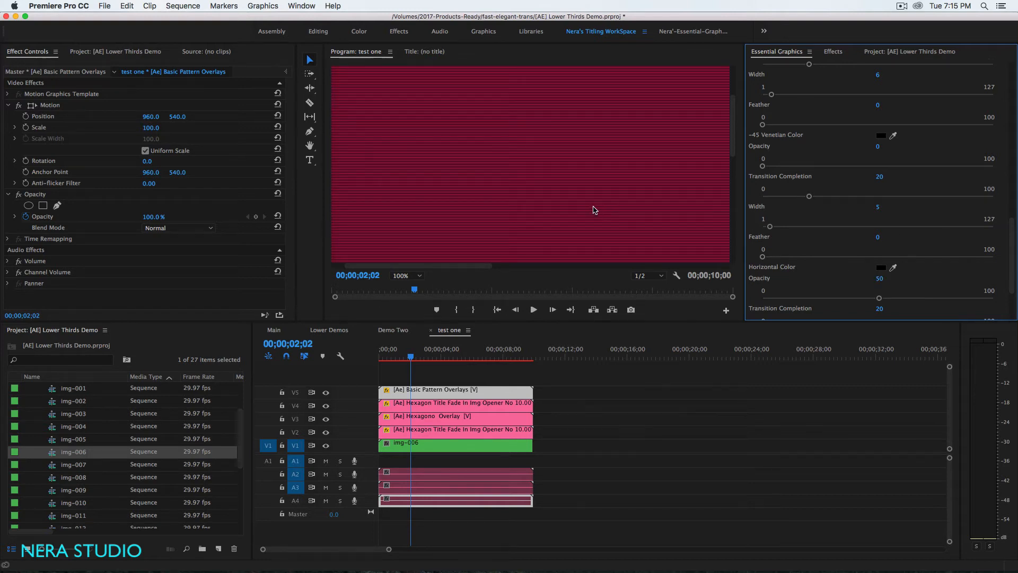
pyautogui.press('`')
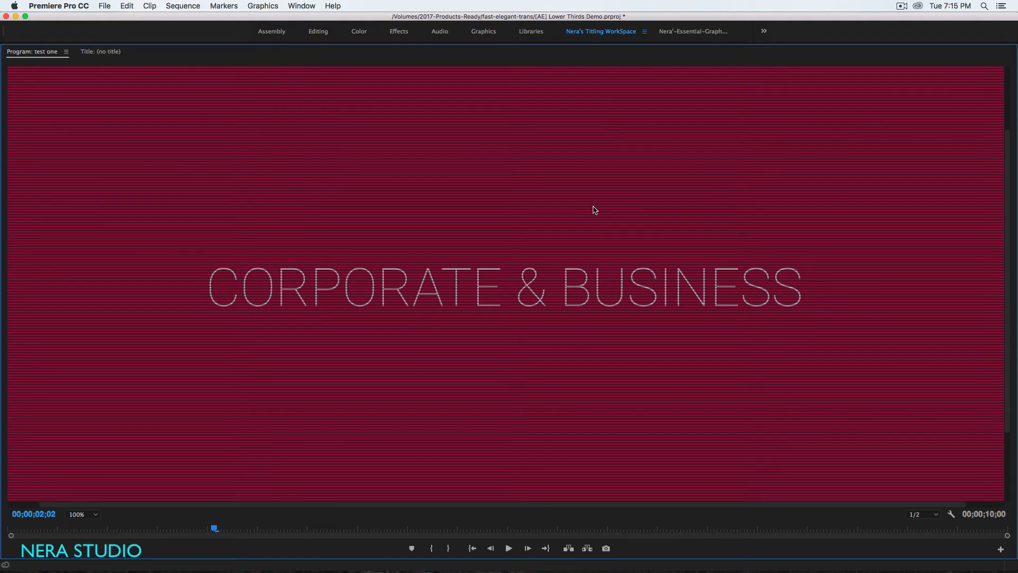
pyautogui.press('`')
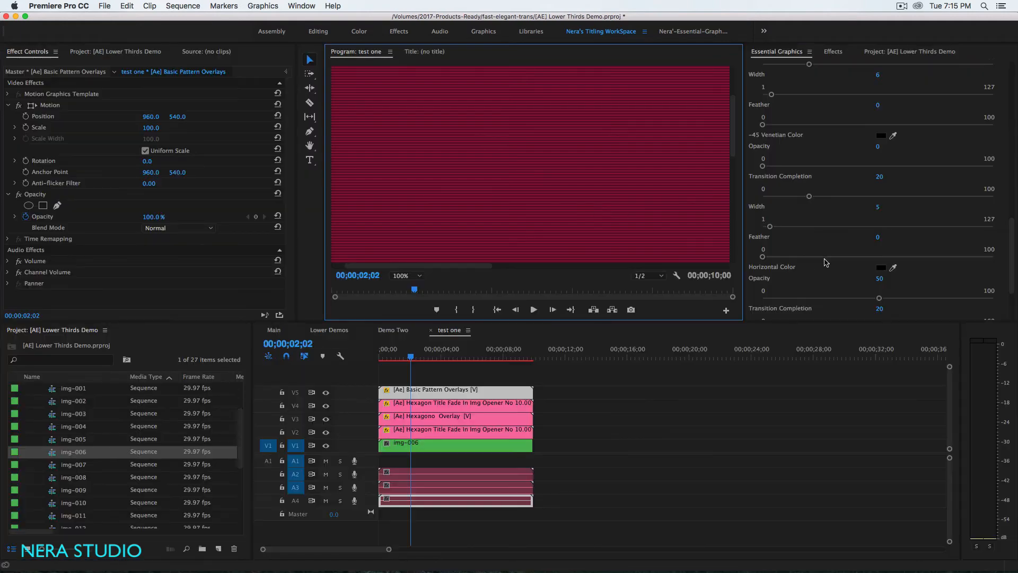
# Step: Change the Horizontal Color of the Basic Pattern Overlays clip on V5 to white and check the lines in the maximized preview
pyautogui.click(880, 268)
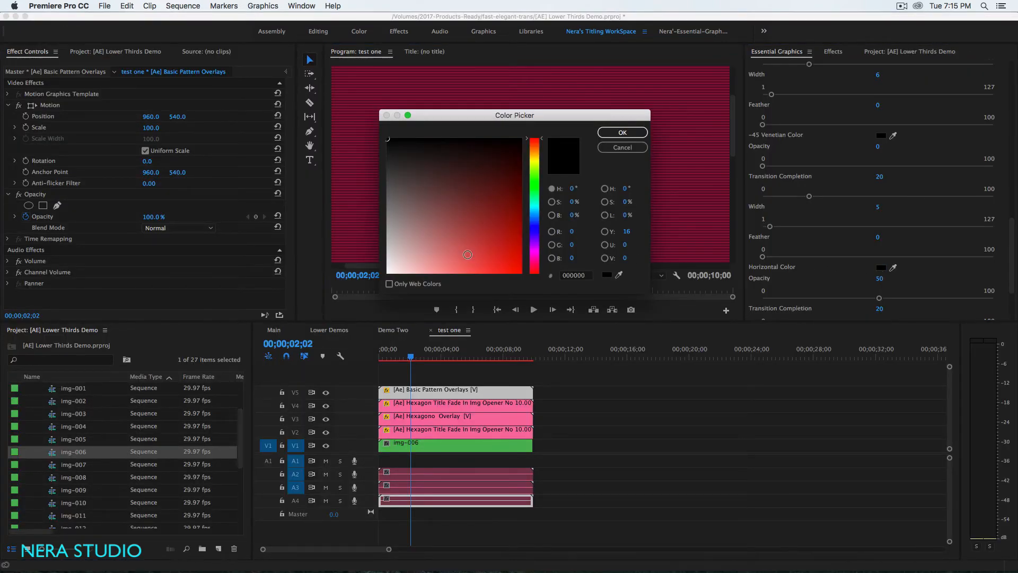
pyautogui.click(389, 271)
pyautogui.click(623, 133)
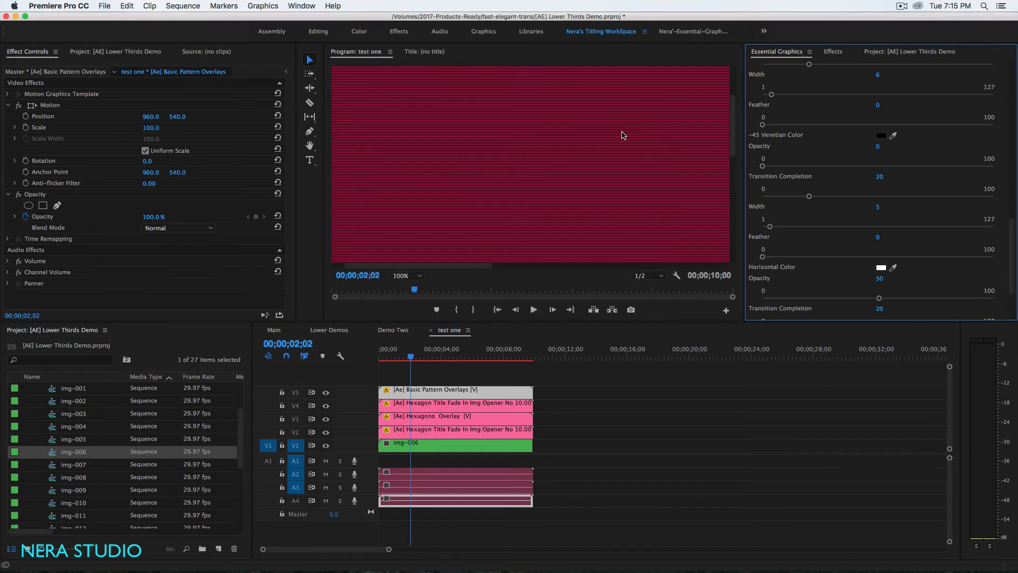
pyautogui.press('`')
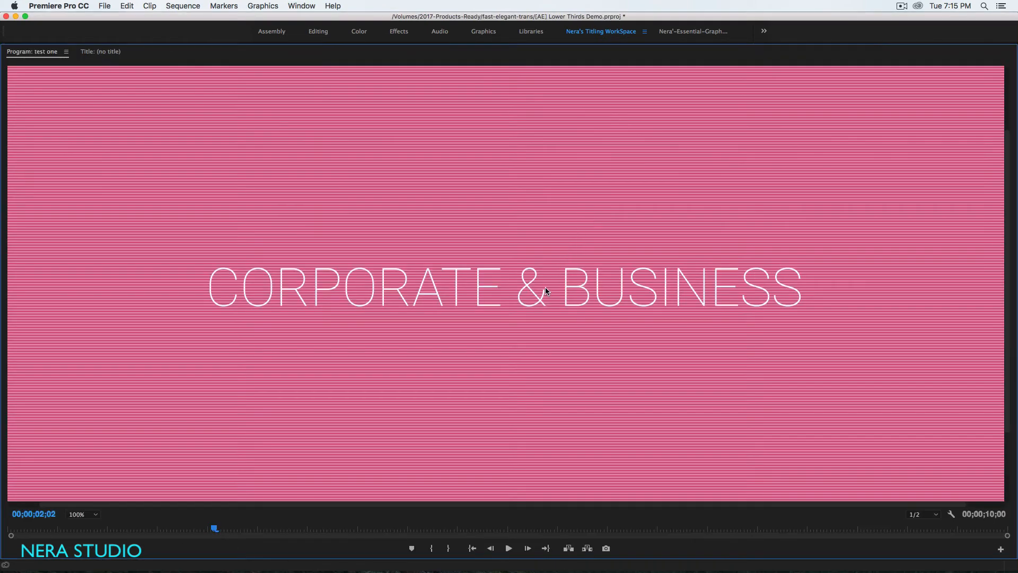
pyautogui.press('`')
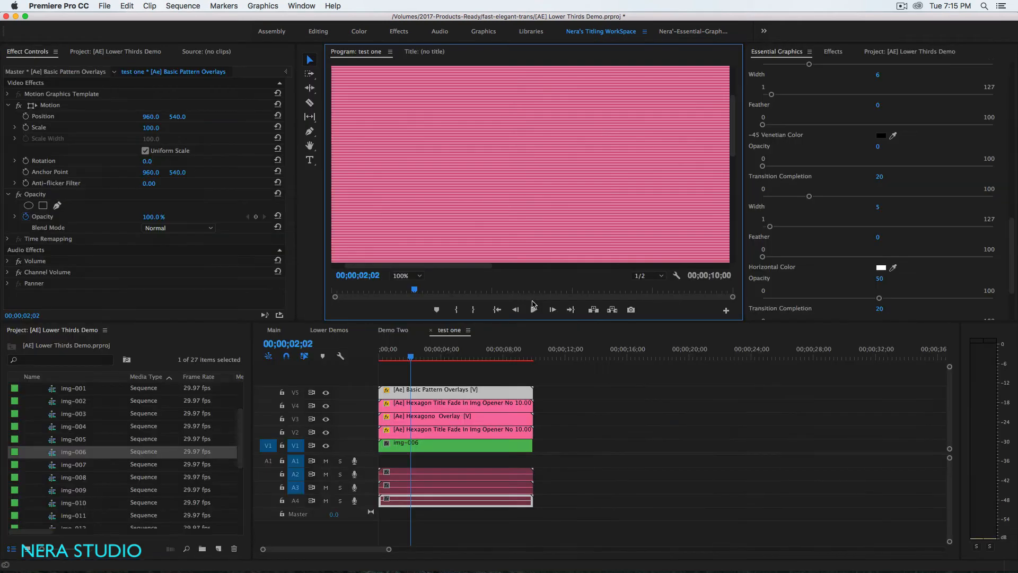
# Step: Set the Horizontal opacity of the Basic Pattern Overlays clip to 0
pyautogui.click(879, 279)
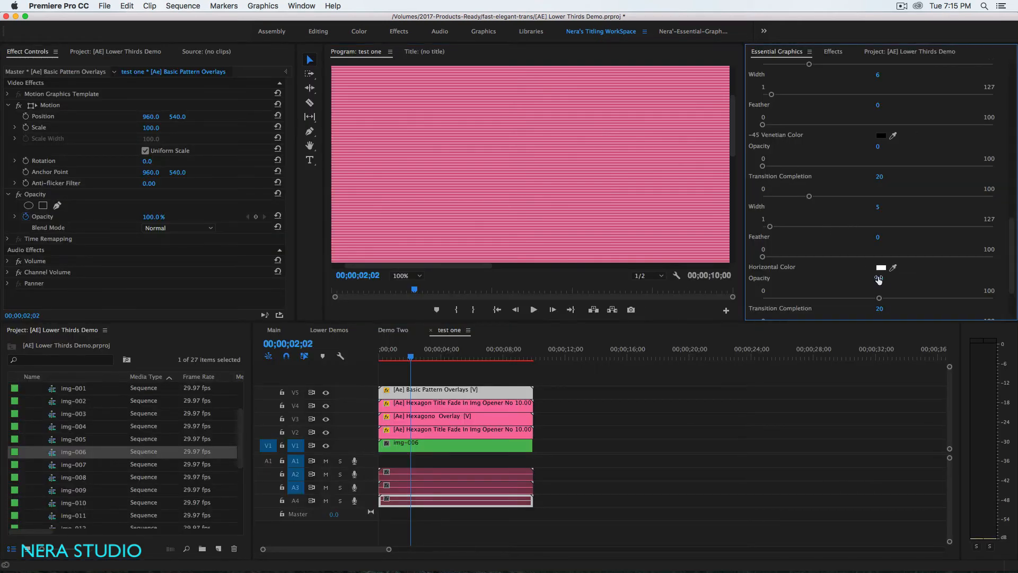
pyautogui.write('0')
pyautogui.press('Return')
# Step: Set the Dots Opacity to 50 and the Dots Grid Spacing to 5, checking the pattern in the maximized preview
pyautogui.moveTo(1010, 277); pyautogui.dragTo(1008, 151)
pyautogui.scroll(3, 854, 176)
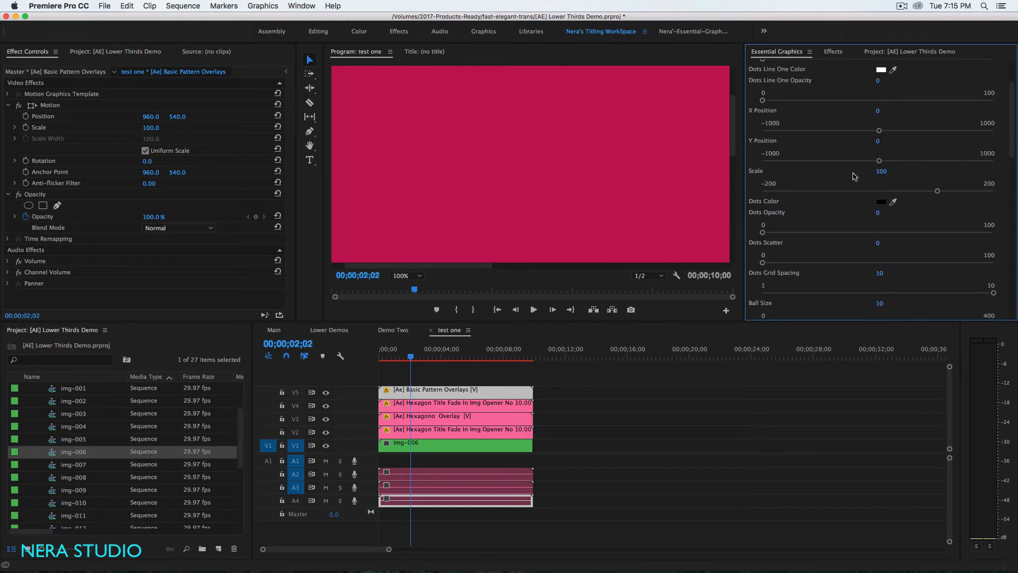
pyautogui.click(878, 212)
pyautogui.write('50')
pyautogui.press('Return')
pyautogui.click(880, 273)
pyautogui.write('5')
pyautogui.press('Return')
pyautogui.press('`')
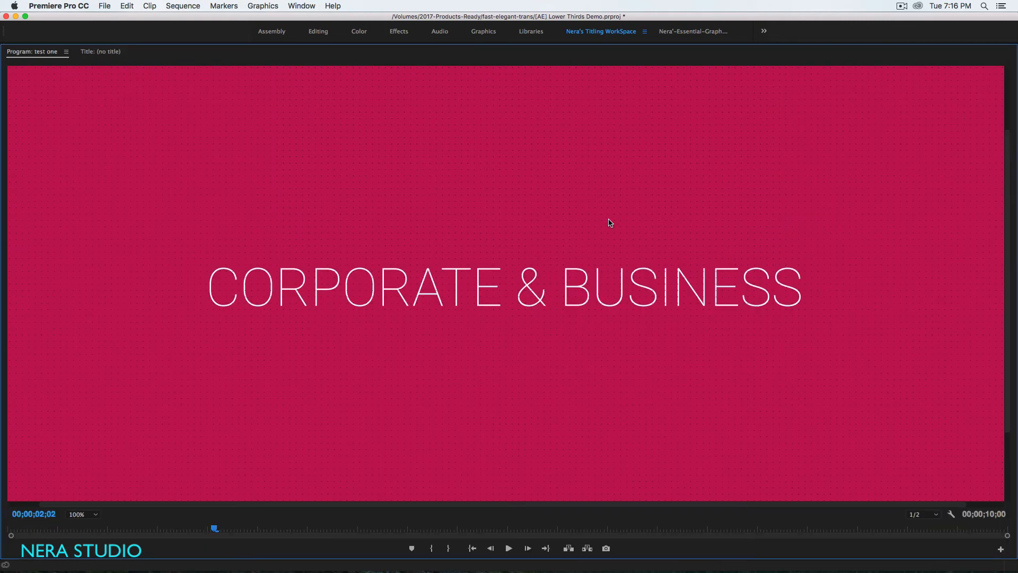
pyautogui.press('`')
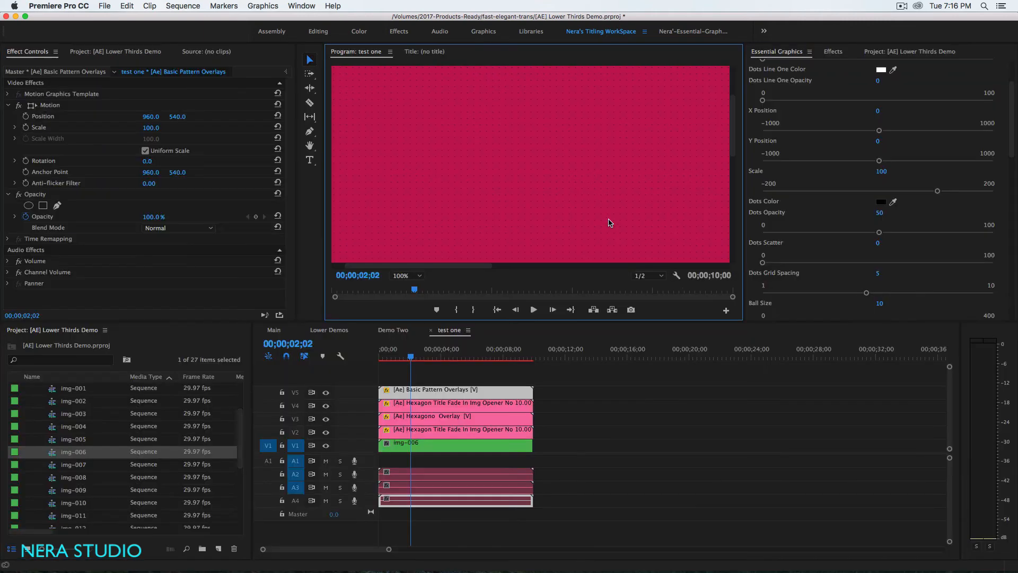
# Step: Change the Dots Color of the Basic Pattern Overlays clip to white
pyautogui.click(880, 202)
pyautogui.moveTo(436, 250); pyautogui.dragTo(316, 295)
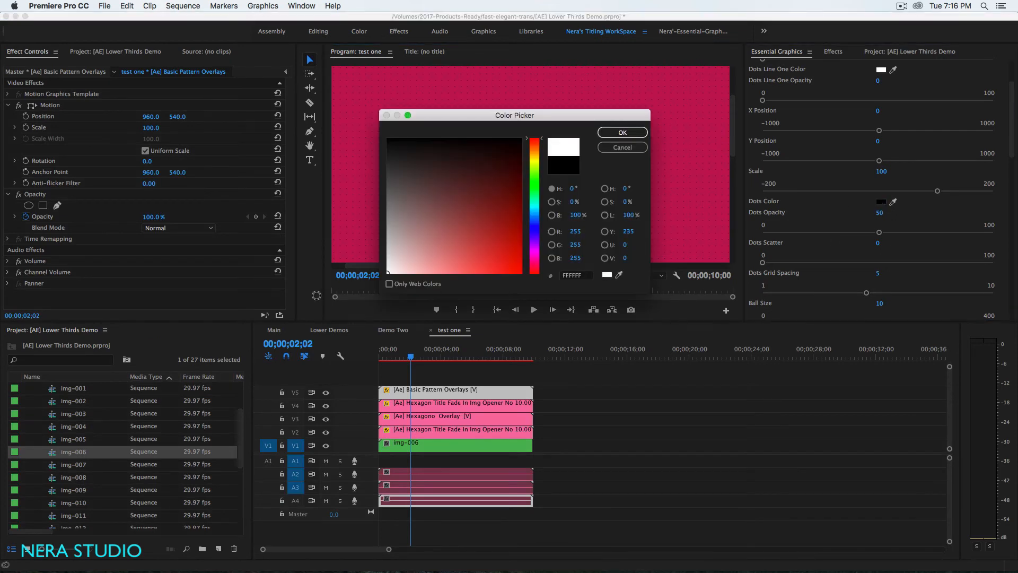
pyautogui.click(622, 132)
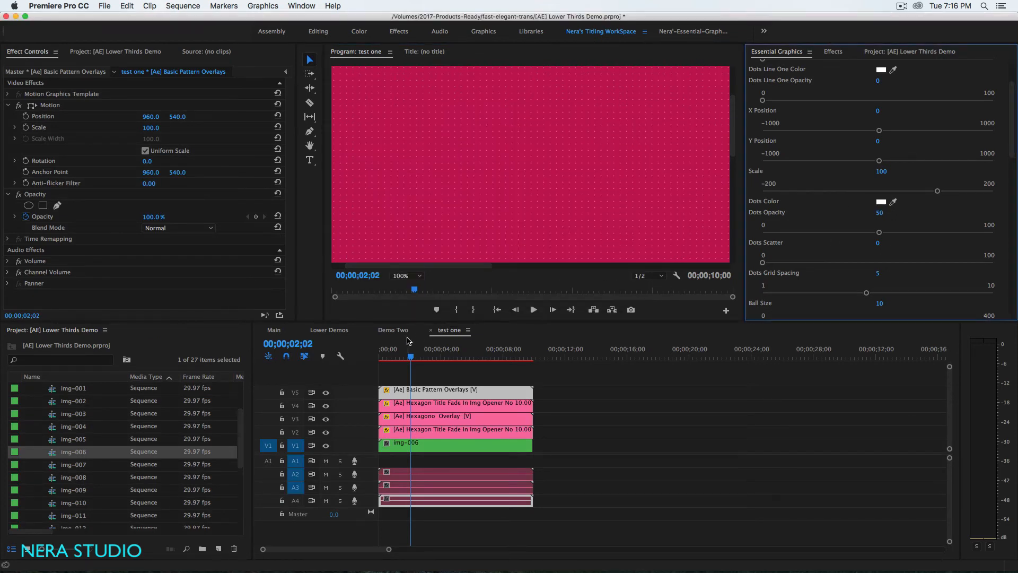
# Step: Set the Dots Opacity to 30 using the Demo Two sequence as reference, and inspect the dots in the maximized preview
pyautogui.click(393, 330)
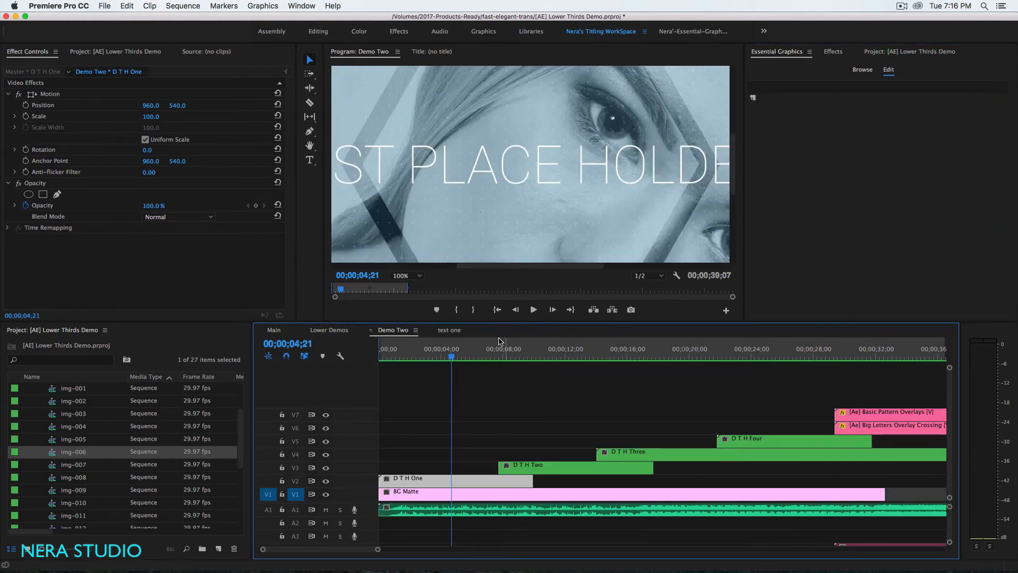
pyautogui.click(448, 330)
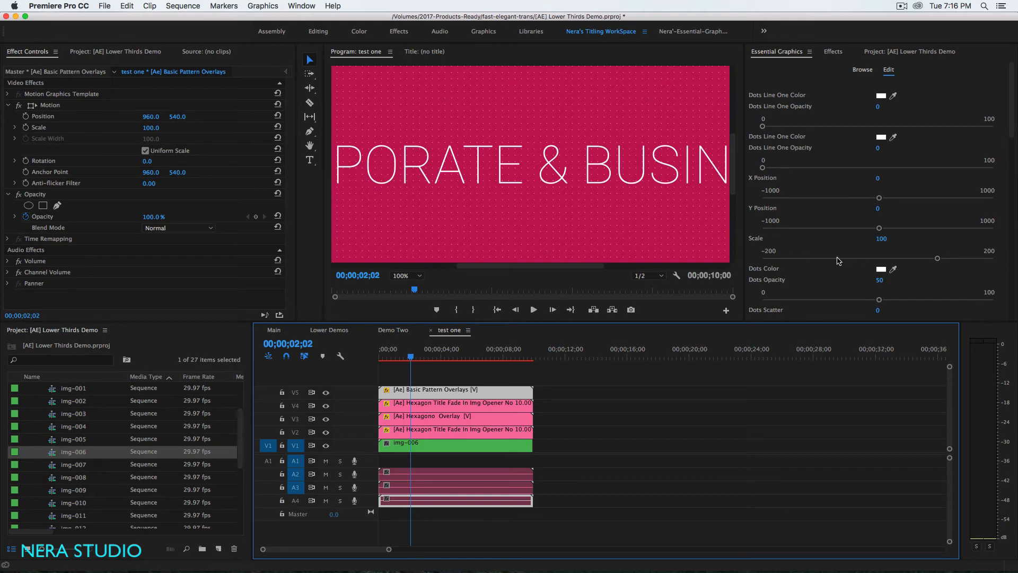
pyautogui.click(880, 280)
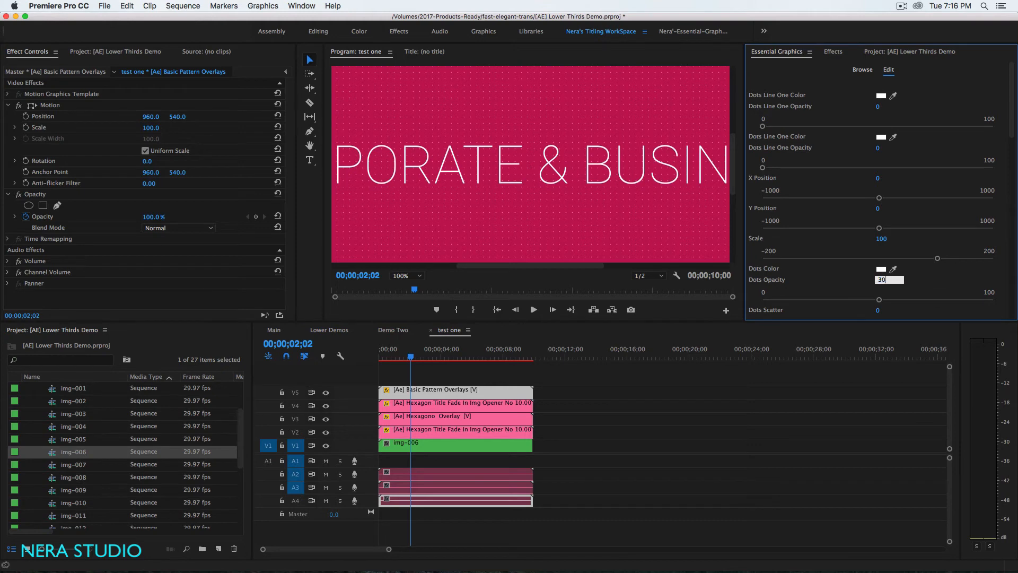
pyautogui.press('Return')
pyautogui.click(433, 379)
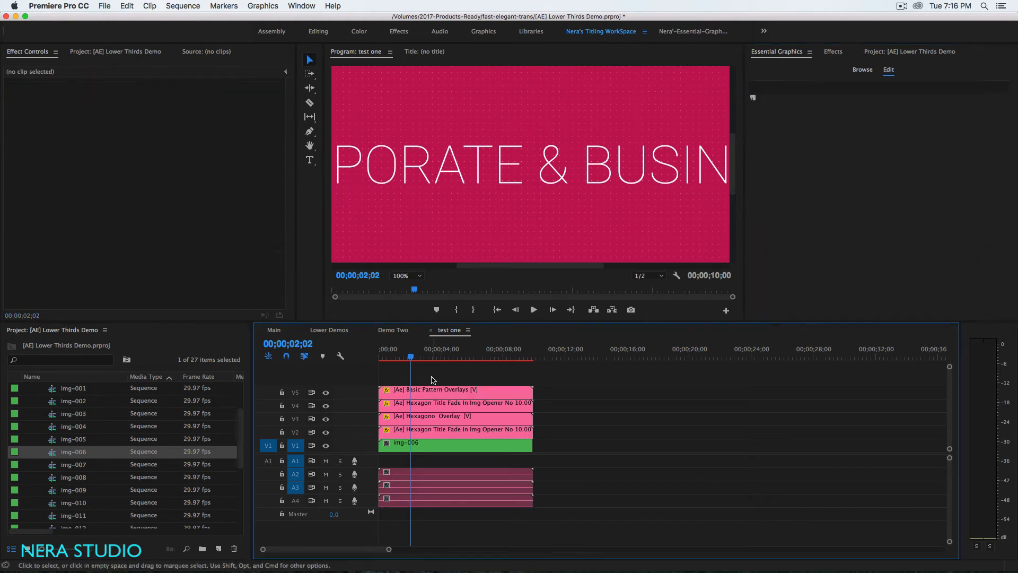
pyautogui.click(464, 237)
pyautogui.press('`')
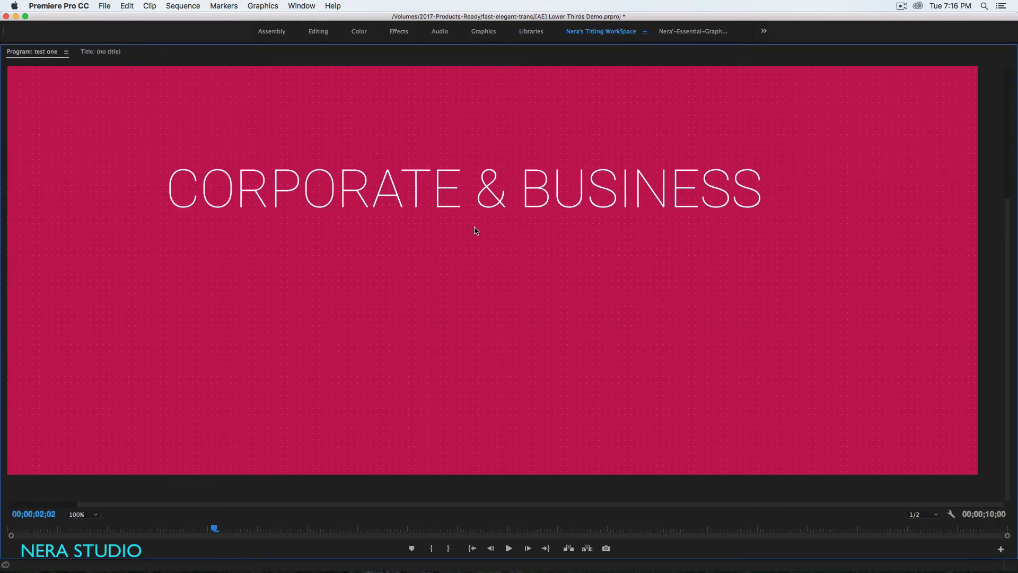
pyautogui.press('`')
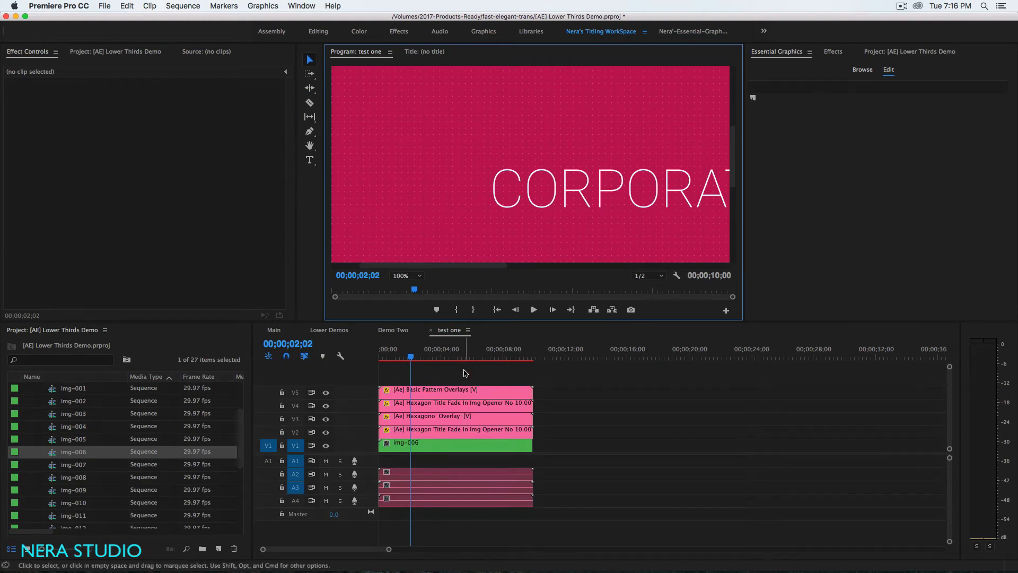
# Step: Compare the test one opener with the Demo Two sequence and scrub through the D T H Two opener's image reveal and title
pyautogui.moveTo(414, 358); pyautogui.dragTo(444, 366)
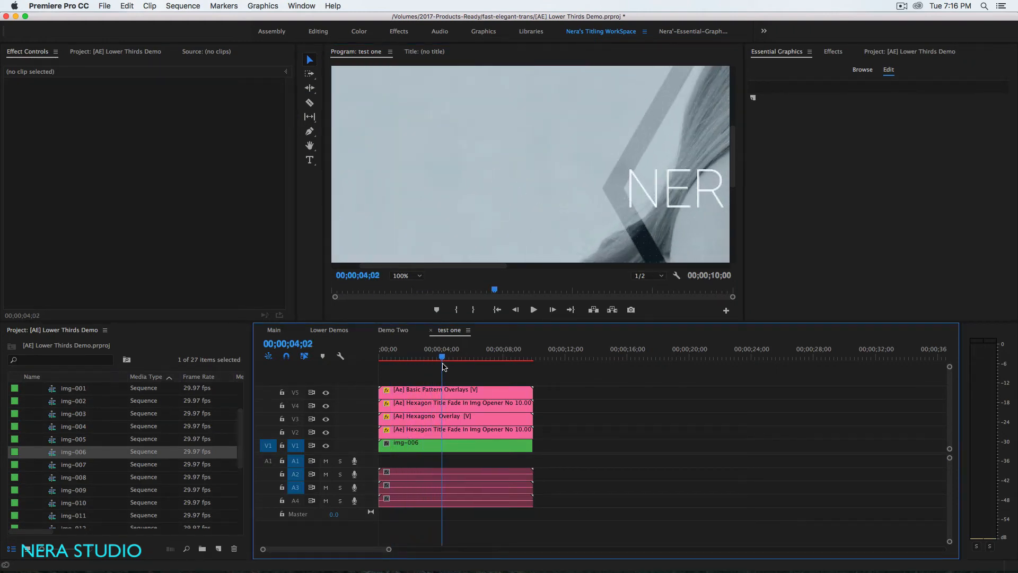
pyautogui.click(396, 331)
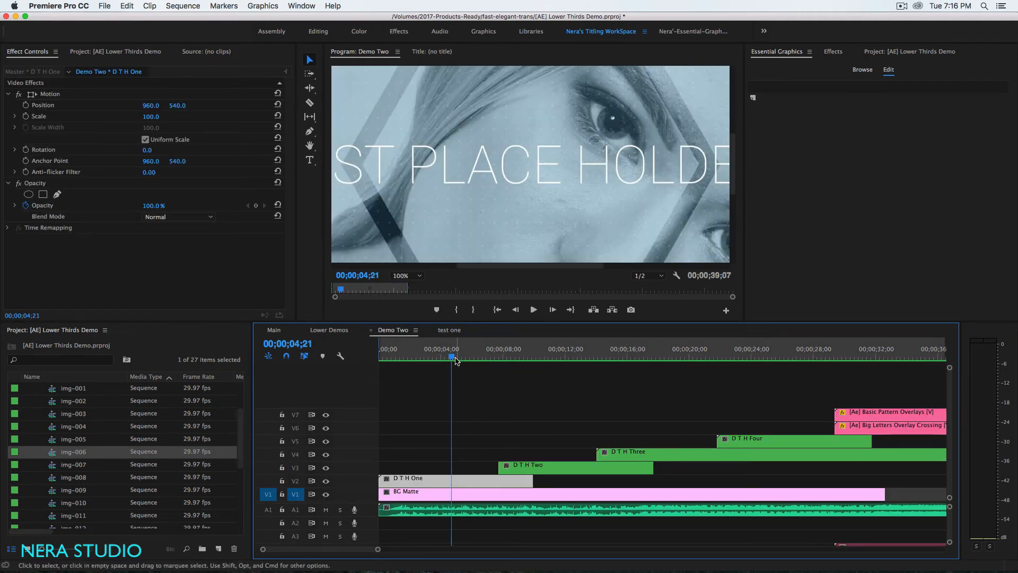
pyautogui.moveTo(455, 357); pyautogui.dragTo(514, 359)
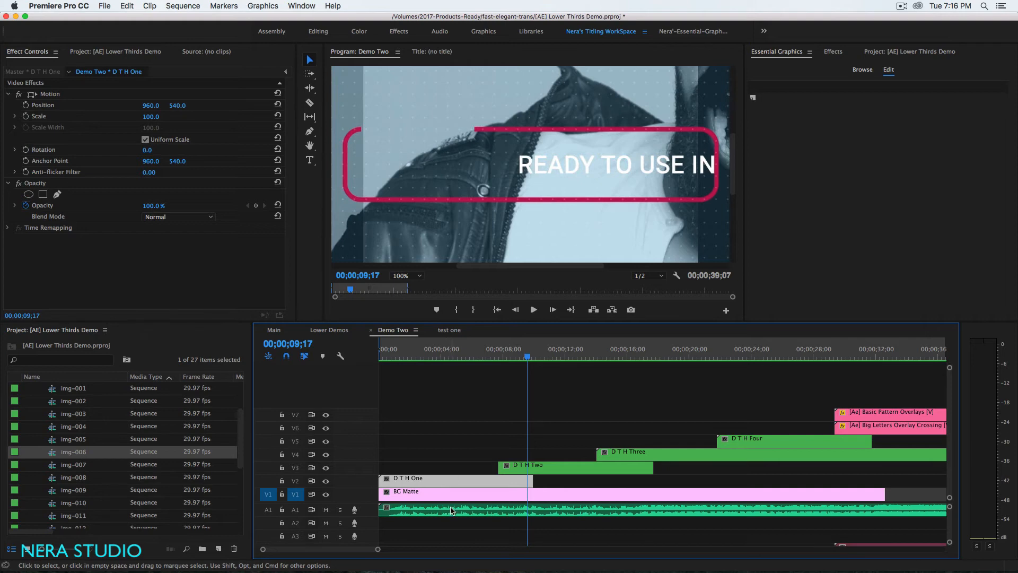
pyautogui.click(551, 471)
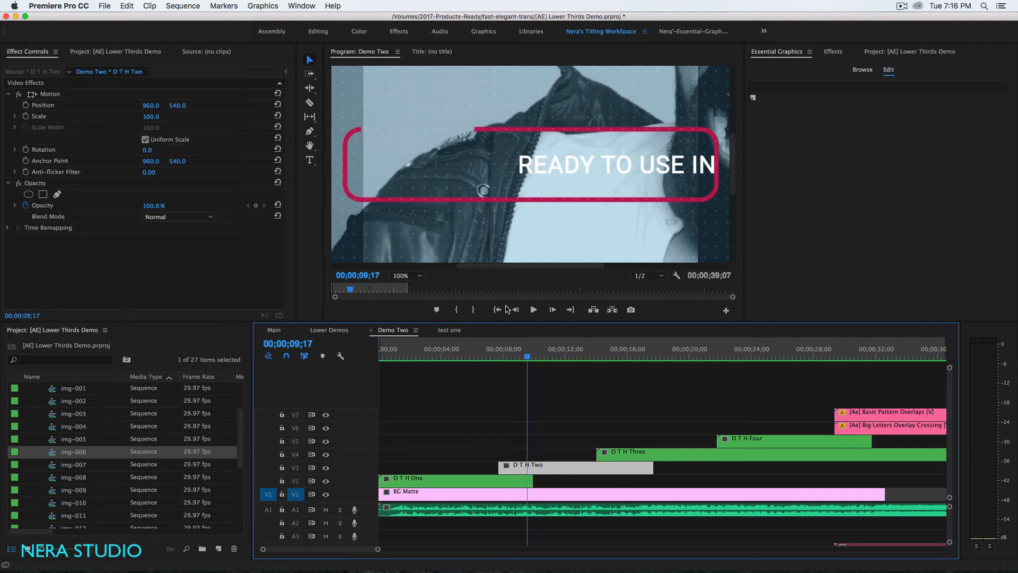
pyautogui.moveTo(527, 359)
pyautogui.mouseDown()
pyautogui.moveTo(486, 360)
pyautogui.moveTo(536, 363)
pyautogui.moveTo(507, 364)
pyautogui.mouseUp()
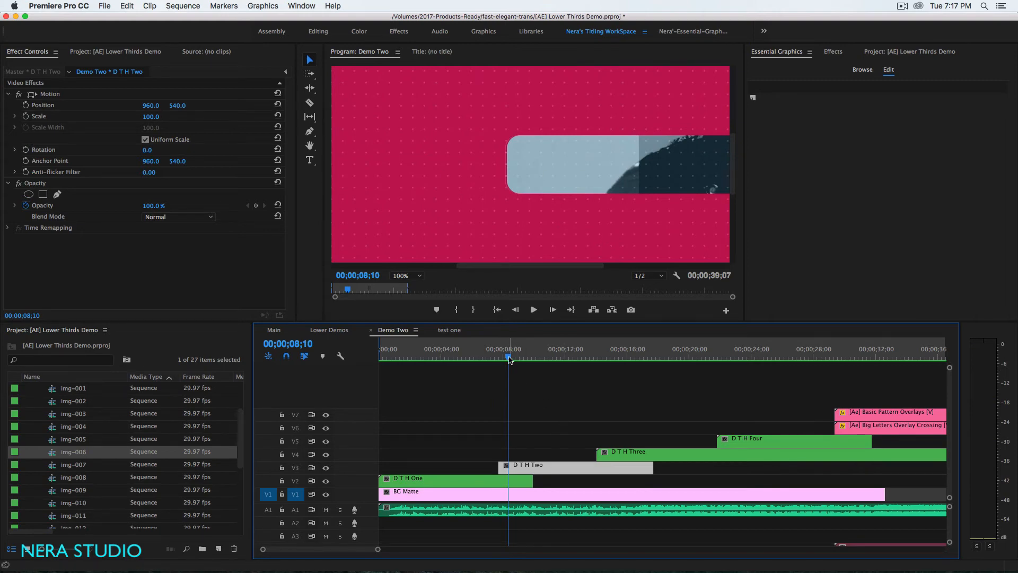
pyautogui.moveTo(509, 360); pyautogui.dragTo(542, 363)
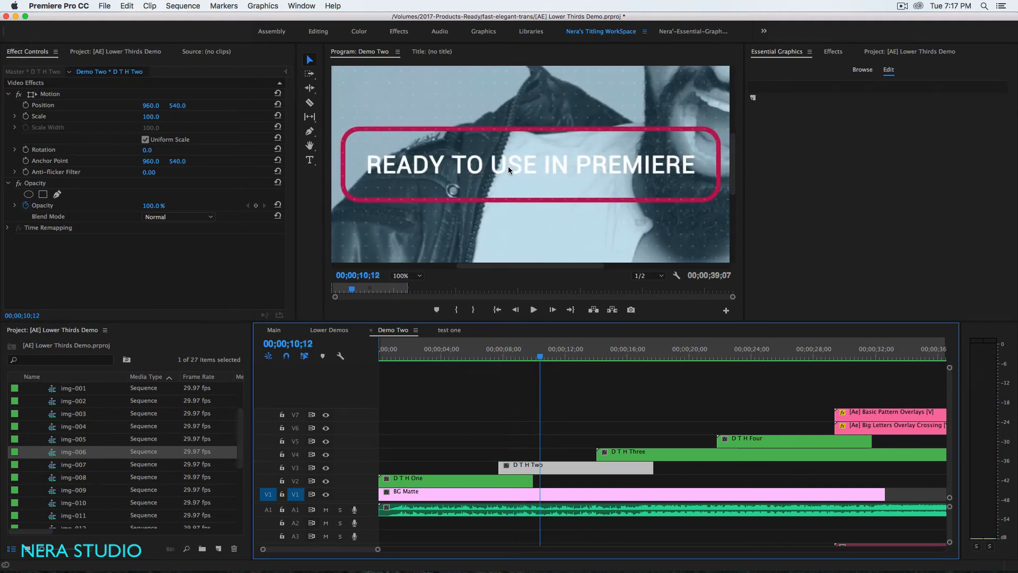
pyautogui.moveTo(543, 360); pyautogui.dragTo(550, 360)
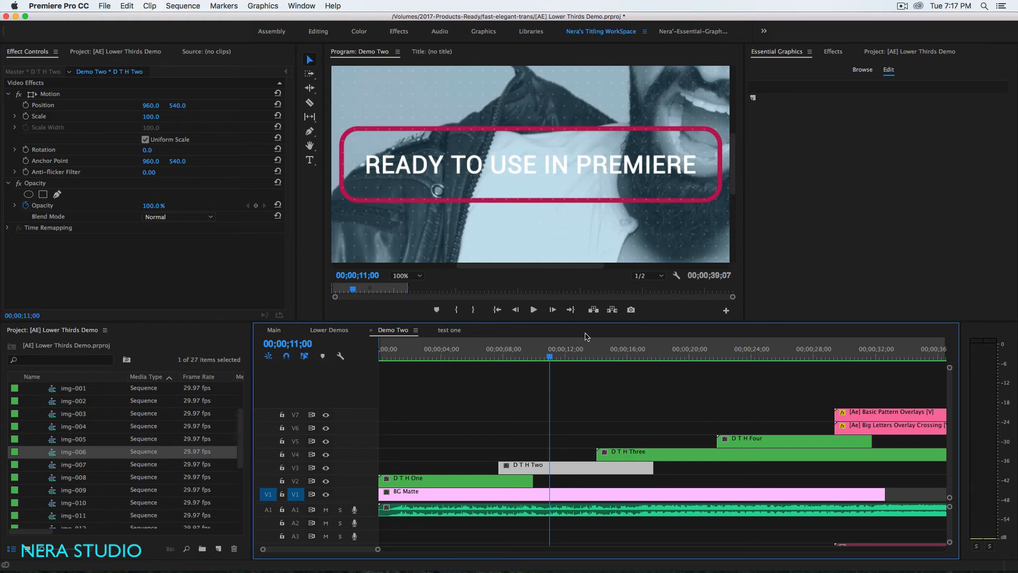
pyautogui.moveTo(554, 358); pyautogui.dragTo(514, 369)
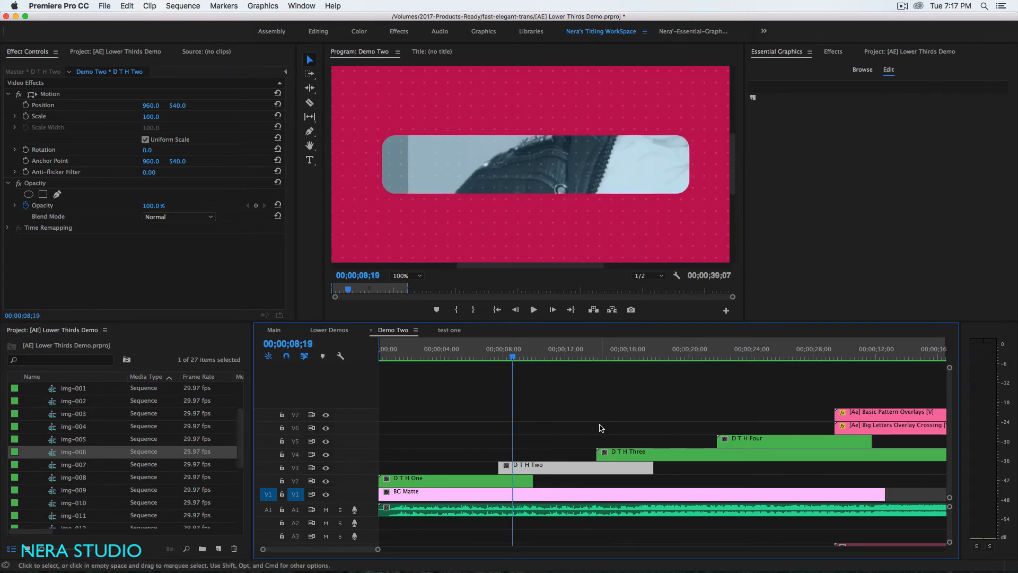
pyautogui.moveTo(510, 358)
pyautogui.mouseDown()
pyautogui.moveTo(484, 358)
pyautogui.moveTo(509, 360)
pyautogui.mouseUp()
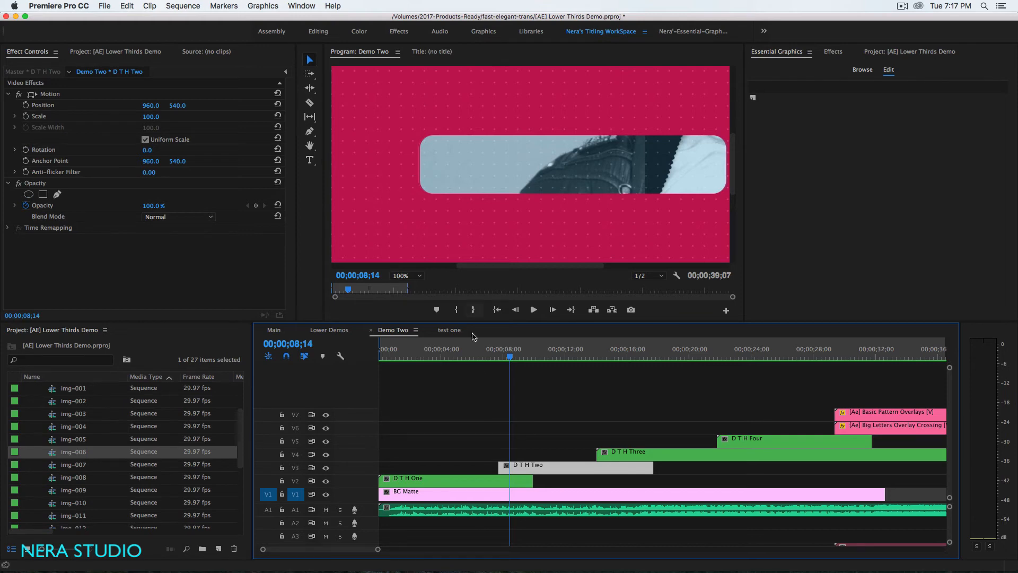
# Step: Scrub through the D T H Three opener in Demo Two and locate the Arrow Overlay template in the [AE] Nera's Package folder
pyautogui.moveTo(510, 357); pyautogui.dragTo(610, 363)
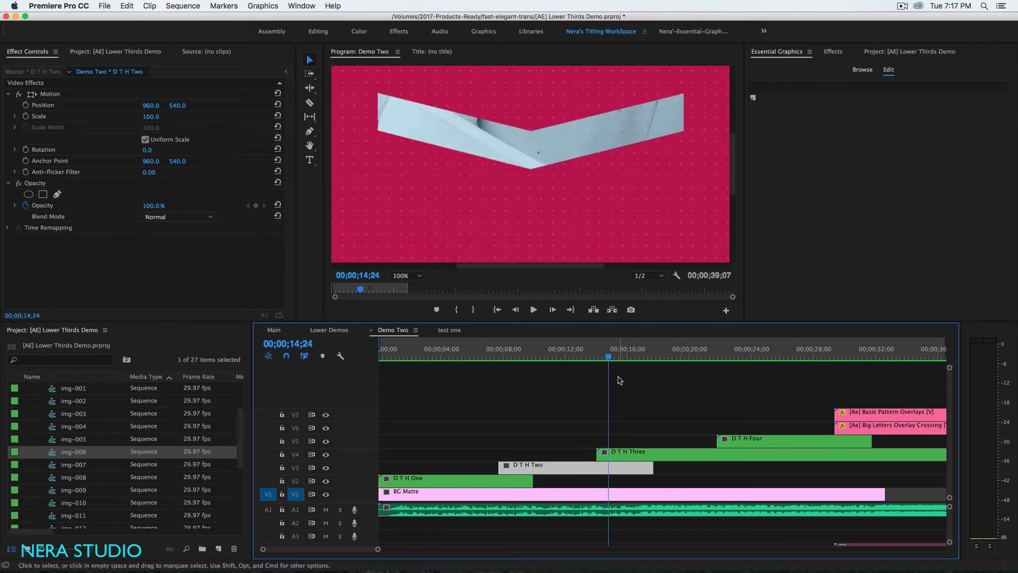
pyautogui.moveTo(611, 359); pyautogui.dragTo(672, 361)
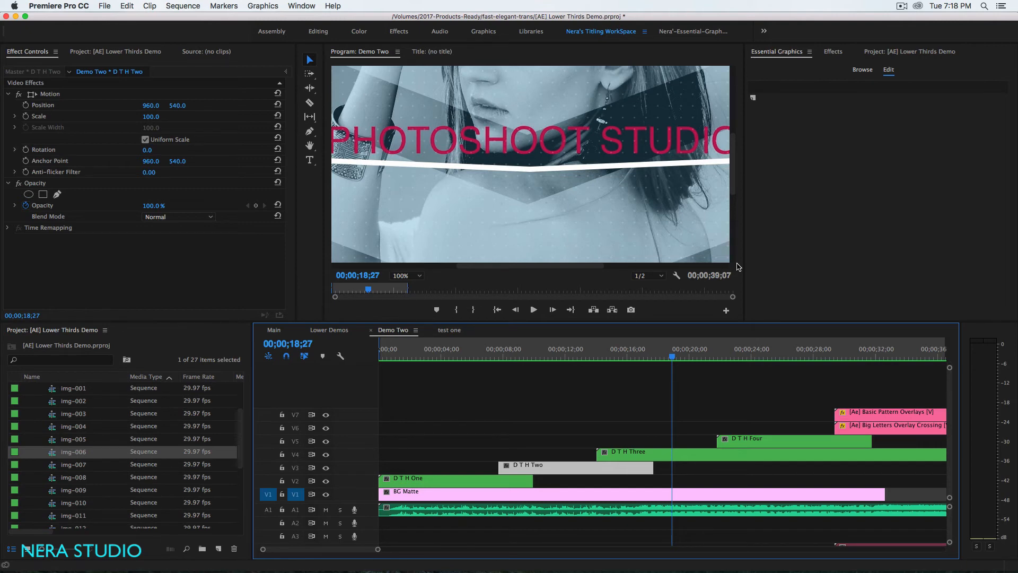
pyautogui.click(863, 71)
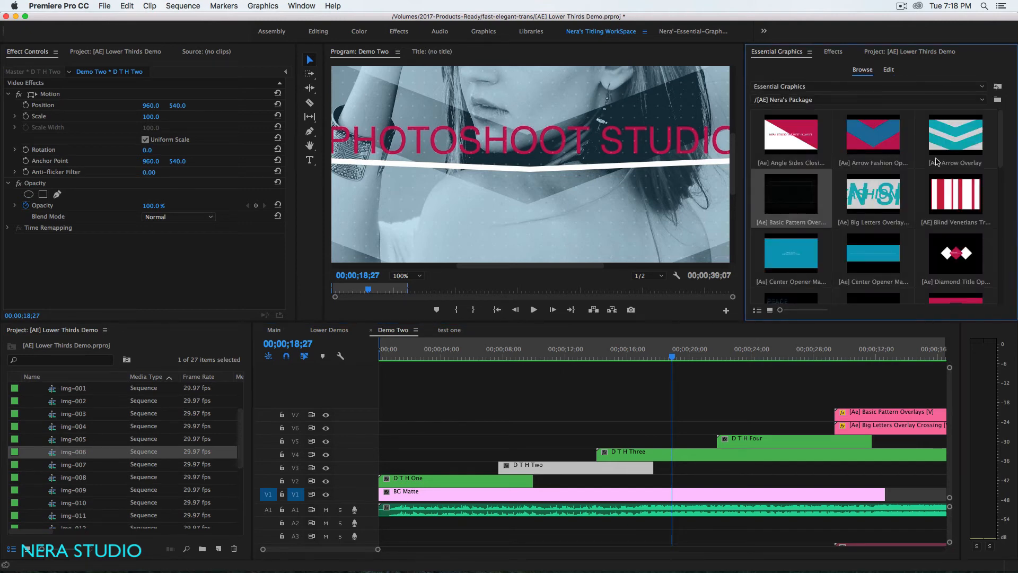
pyautogui.click(961, 138)
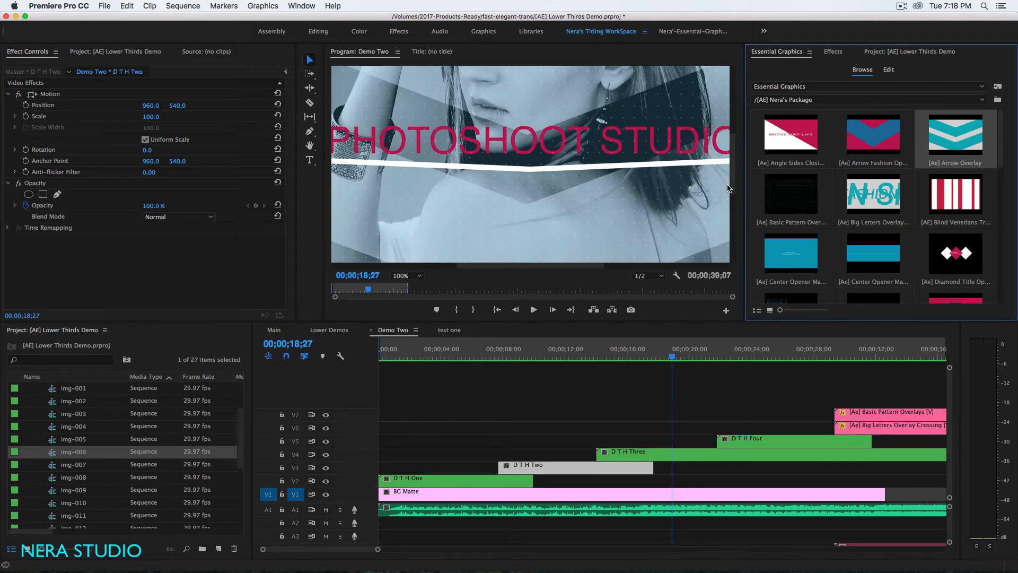
# Step: Glance at the test one sequence and scrub through the D T H Four opener in Demo Two up to its three title lines
pyautogui.click(449, 330)
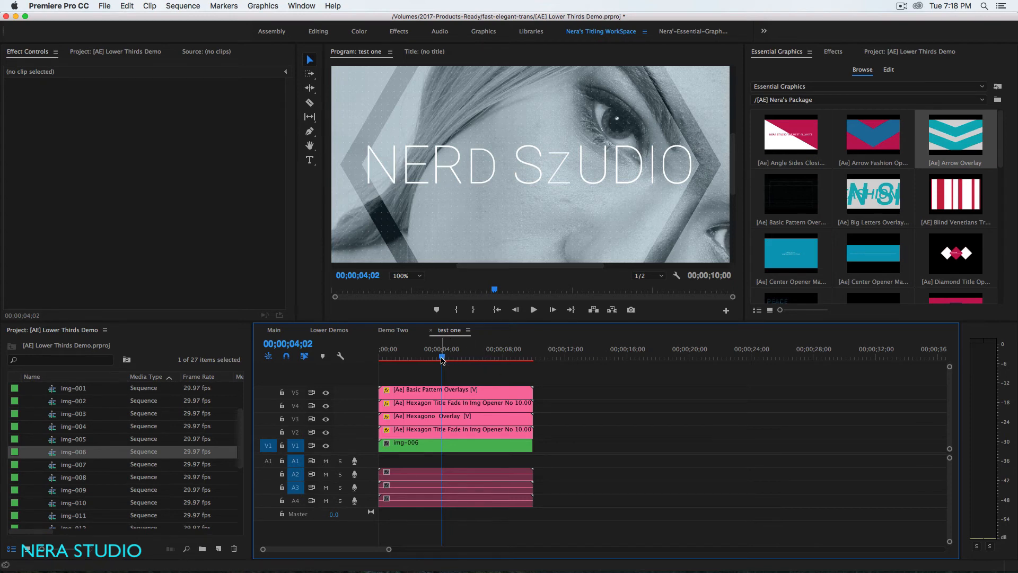
pyautogui.click(393, 331)
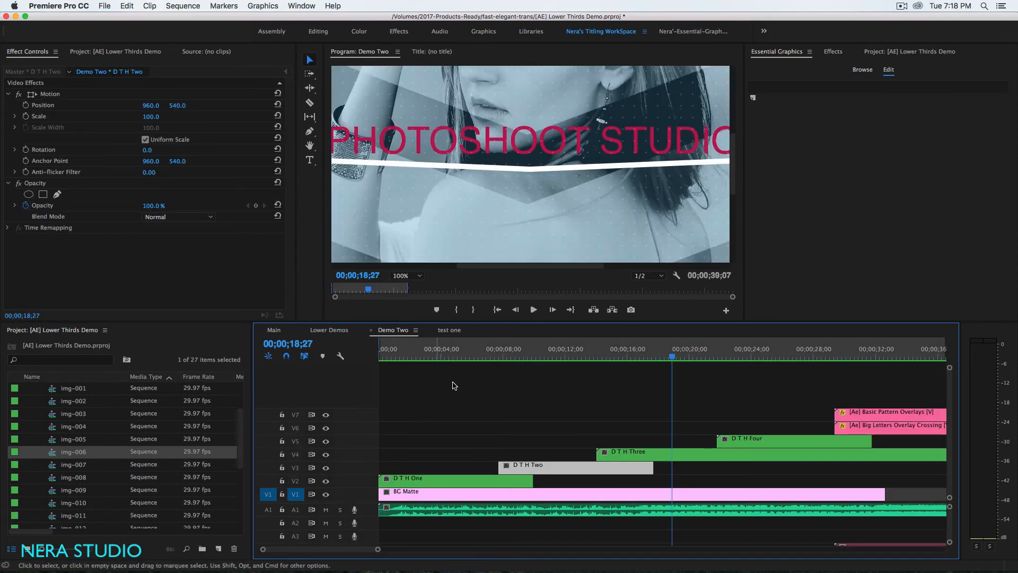
pyautogui.moveTo(671, 356); pyautogui.dragTo(741, 365)
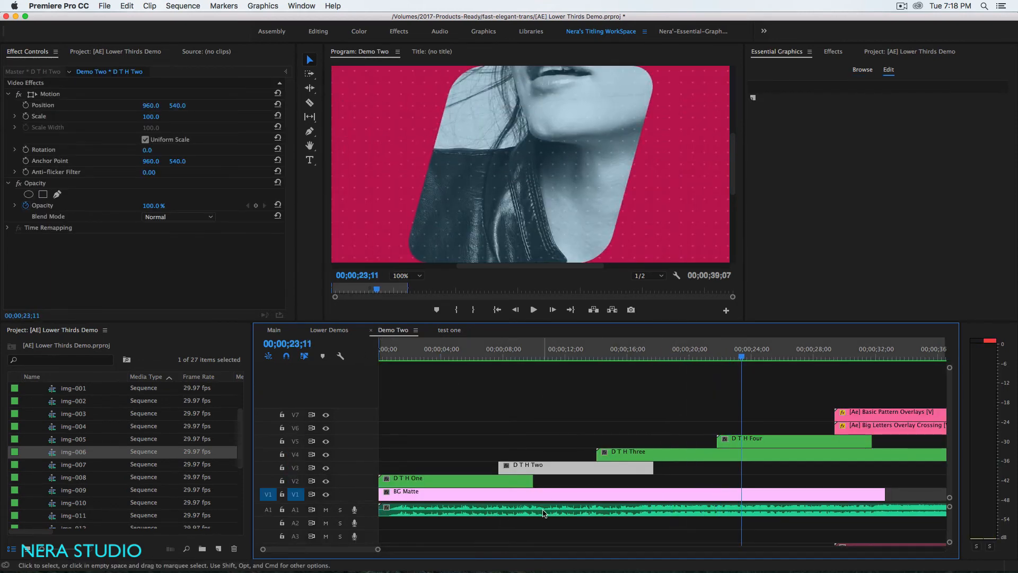
pyautogui.moveTo(742, 359); pyautogui.dragTo(781, 366)
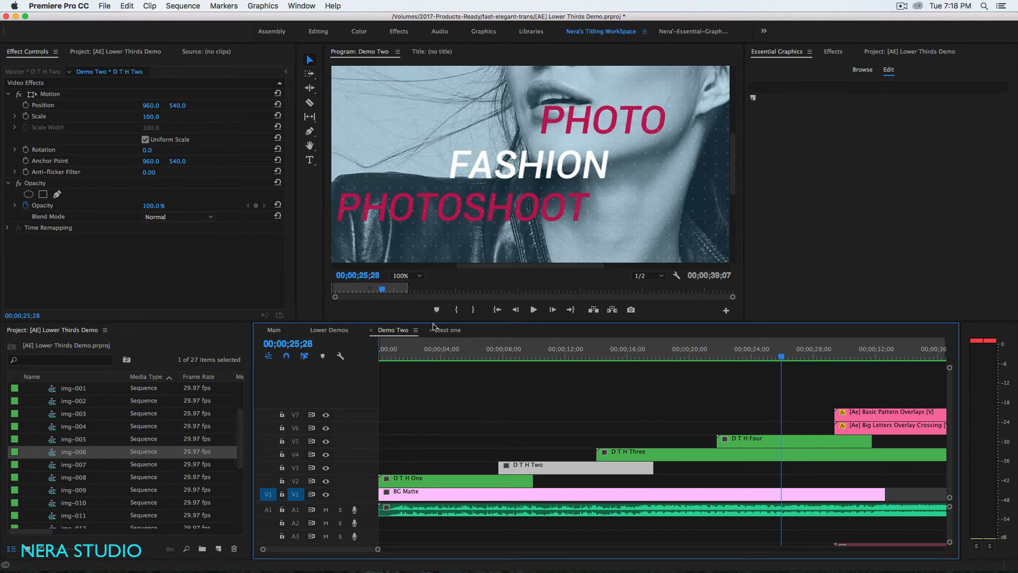
# Step: Return to the test one sequence and move the playhead past its clips to 00;00;14;26
pyautogui.click(453, 331)
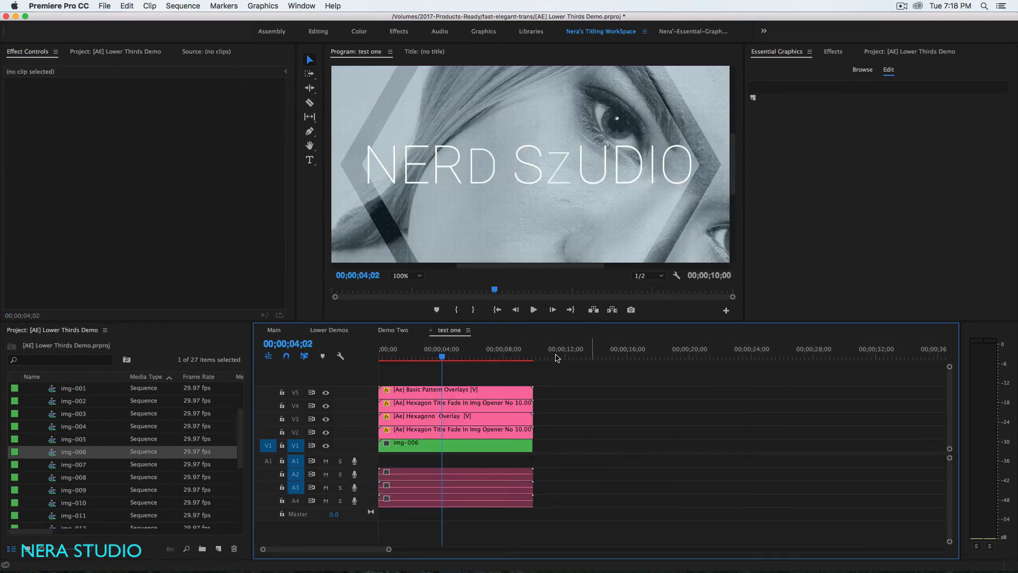
pyautogui.moveTo(442, 355); pyautogui.dragTo(539, 363)
pyautogui.click(610, 354)
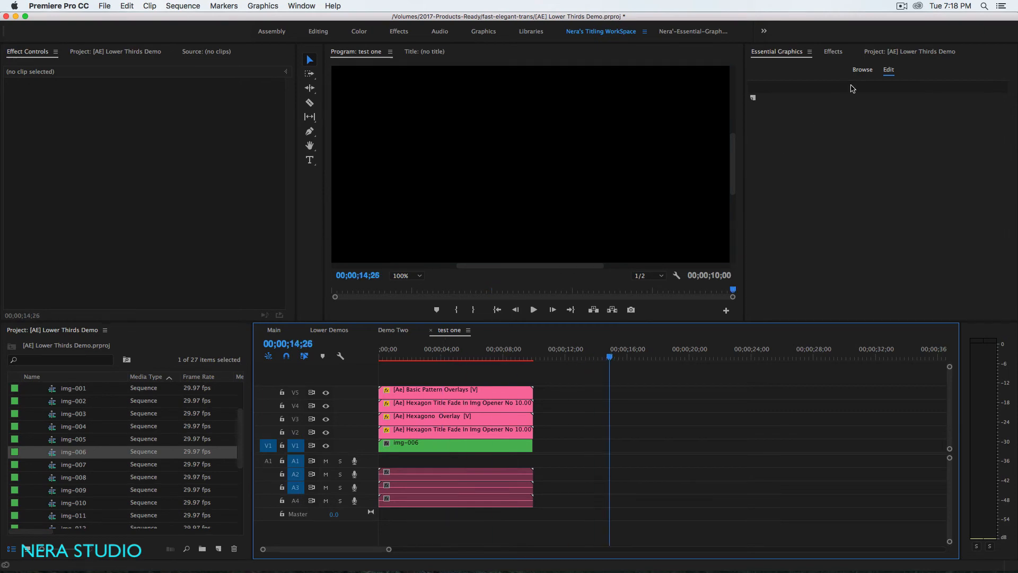
# Step: Add the Big Letters Overlay Crossing template to V1 at about 00;00;13;11 and park the playhead on it at 00;00;15;24
pyautogui.click(862, 70)
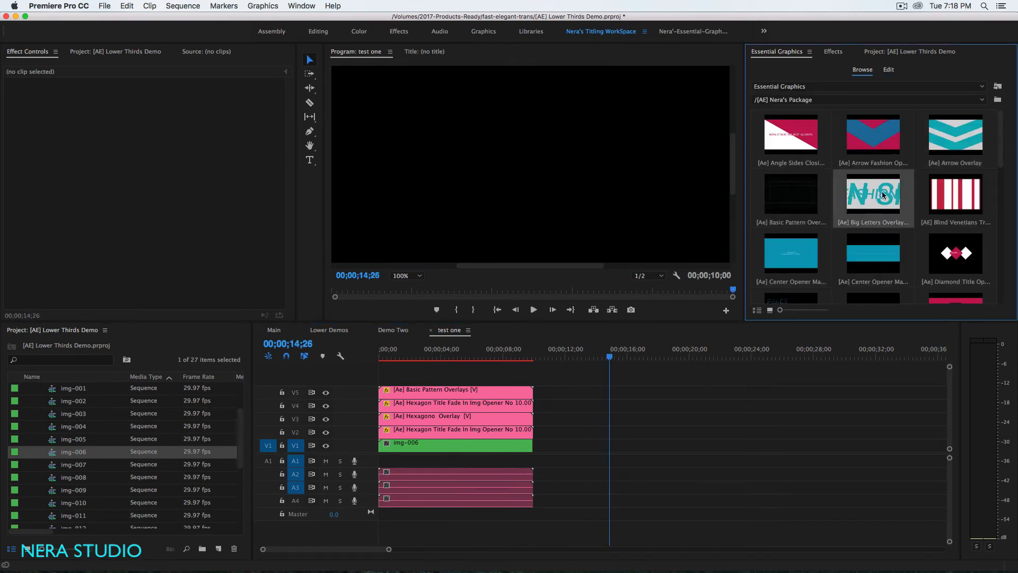
pyautogui.moveTo(882, 195); pyautogui.dragTo(604, 441)
pyautogui.moveTo(593, 442); pyautogui.dragTo(589, 443)
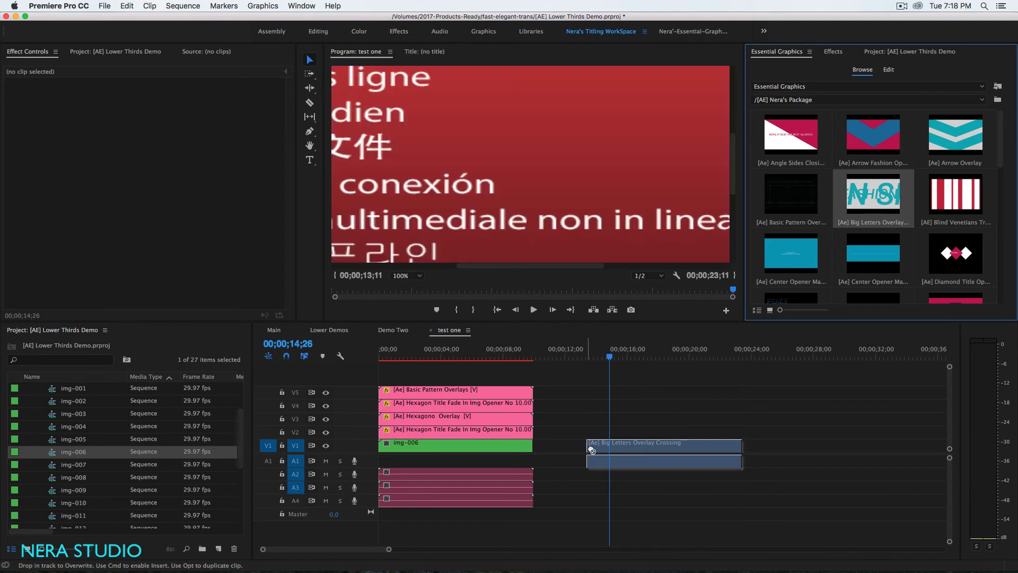
pyautogui.click(618, 358)
pyautogui.moveTo(623, 358); pyautogui.dragTo(624, 357)
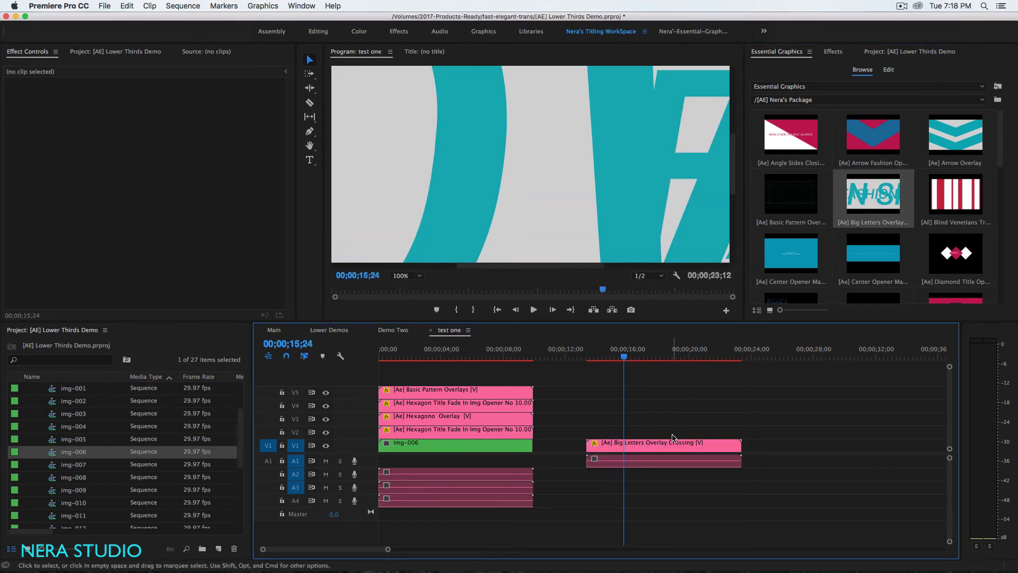
# Step: Set the Big Letters Overlay Crossing clip's Background Opacity to 0 and review its top and back text settings
pyautogui.click(662, 447)
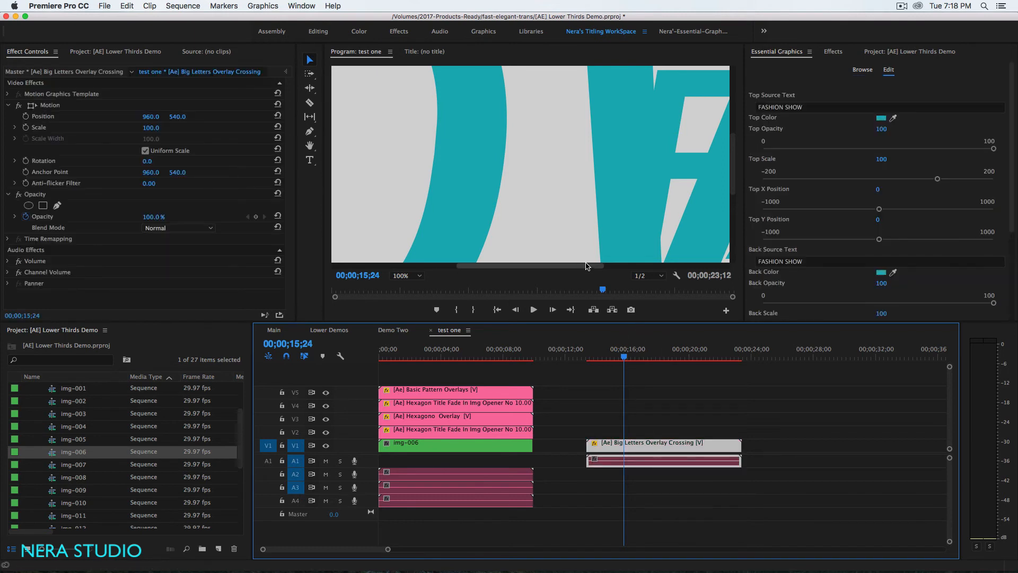
pyautogui.scroll(-5, 1004, 225)
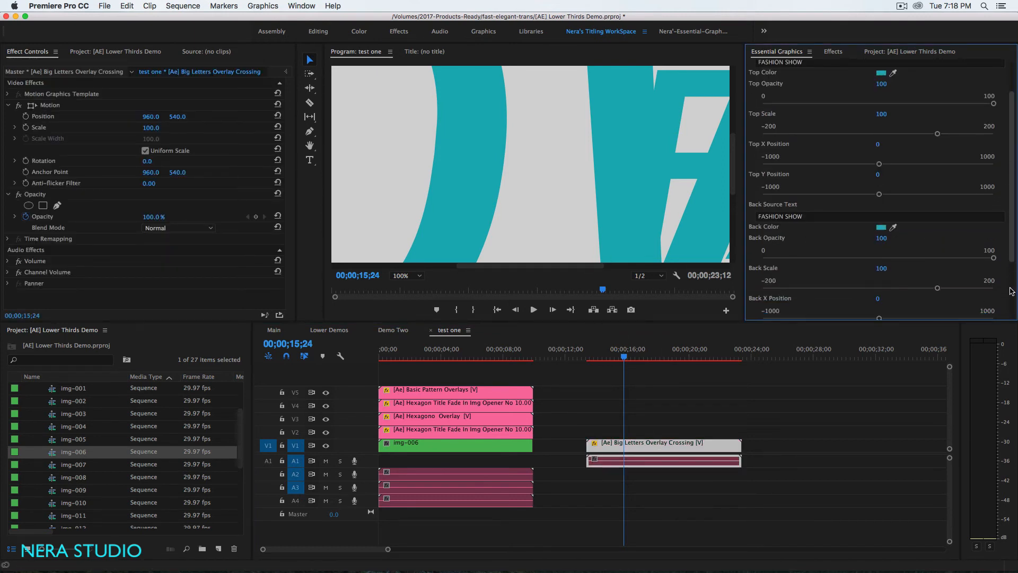
pyautogui.click(901, 282)
pyautogui.write('0')
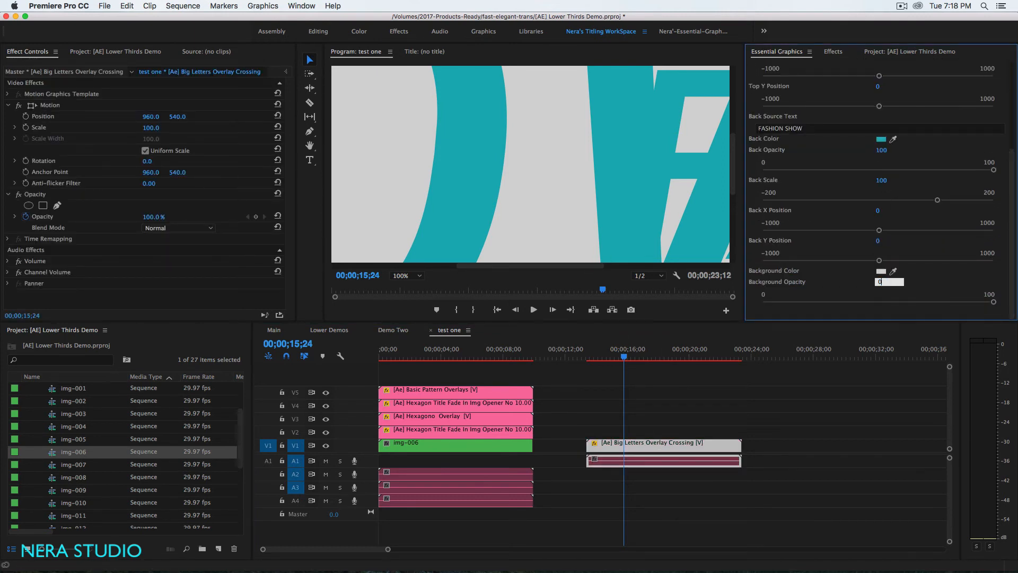
pyautogui.press('Return')
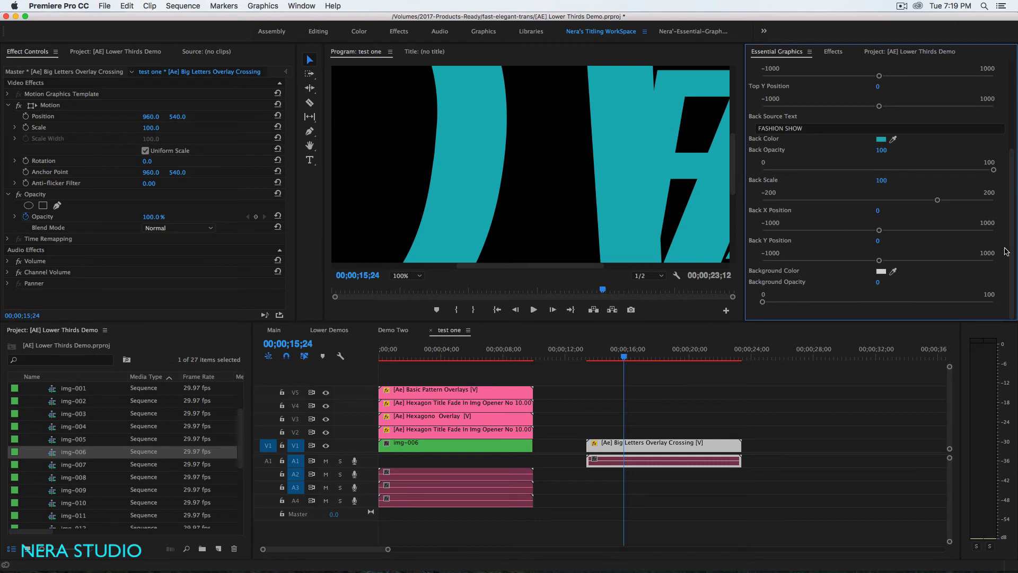
pyautogui.scroll(3, 1005, 251)
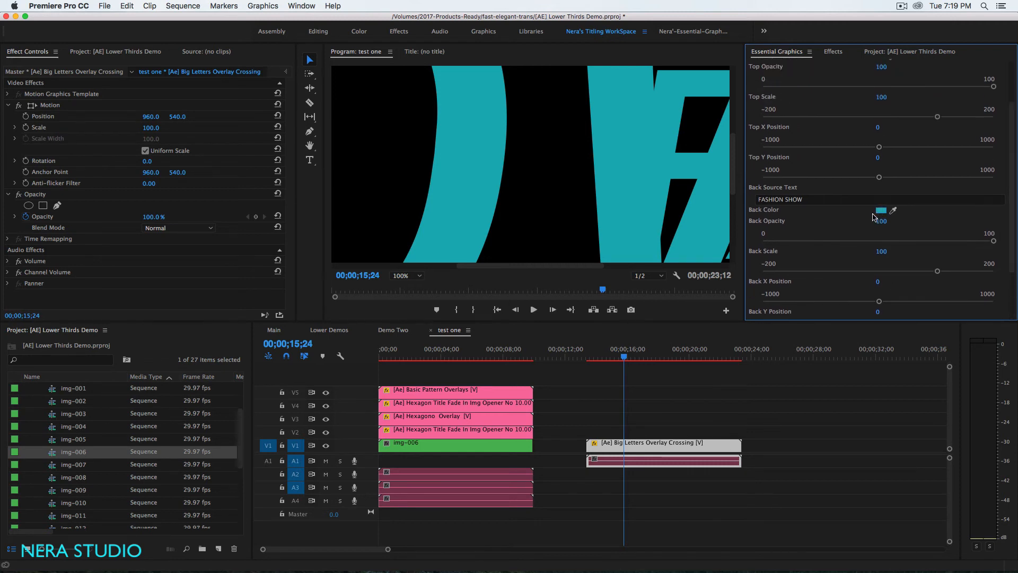
pyautogui.scroll(3, 993, 243)
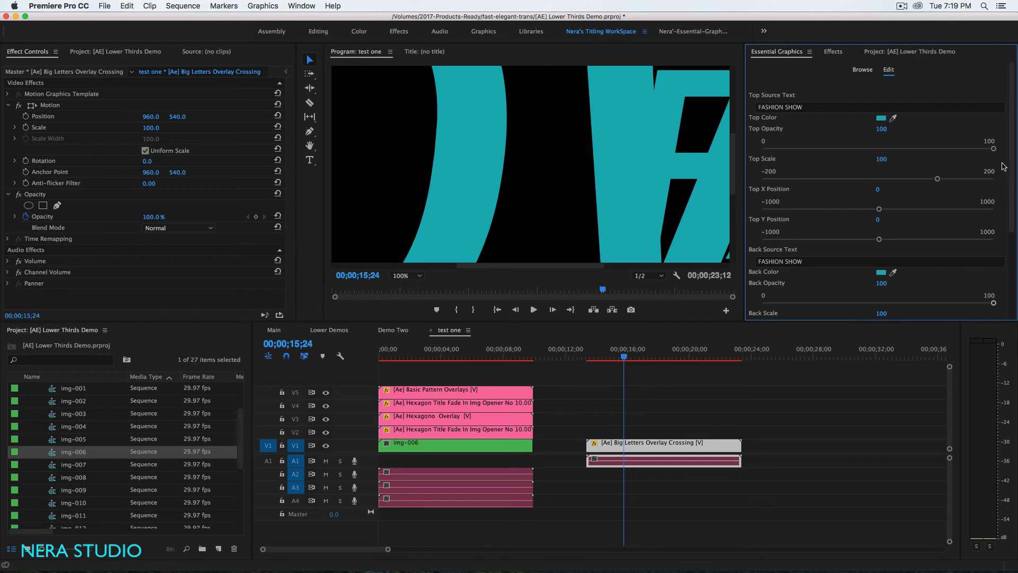
pyautogui.scroll(-2, 1014, 179)
pyautogui.scroll(-1, 1014, 178)
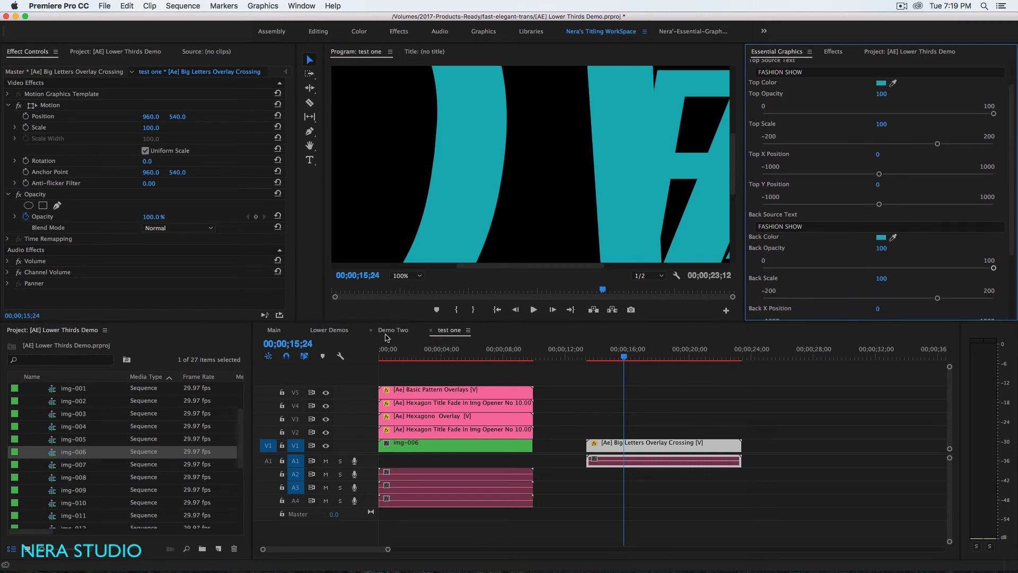
# Step: Preview the Logo Corporate opener in the Main sequence around 00;00;10;28, with the program view scaled to Fit
pyautogui.click(275, 331)
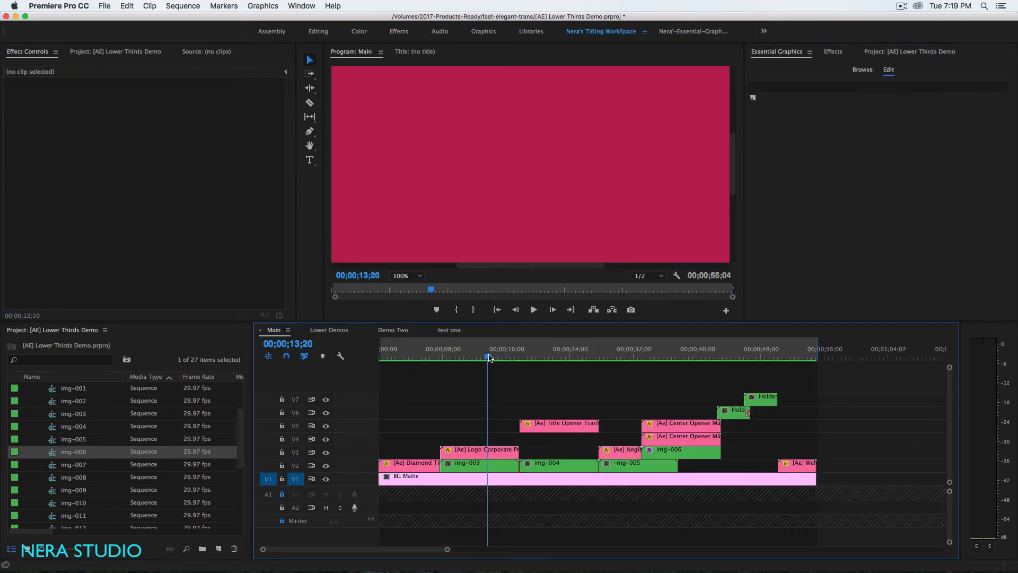
pyautogui.moveTo(484, 359)
pyautogui.mouseDown()
pyautogui.moveTo(459, 366)
pyautogui.moveTo(468, 368)
pyautogui.mouseUp()
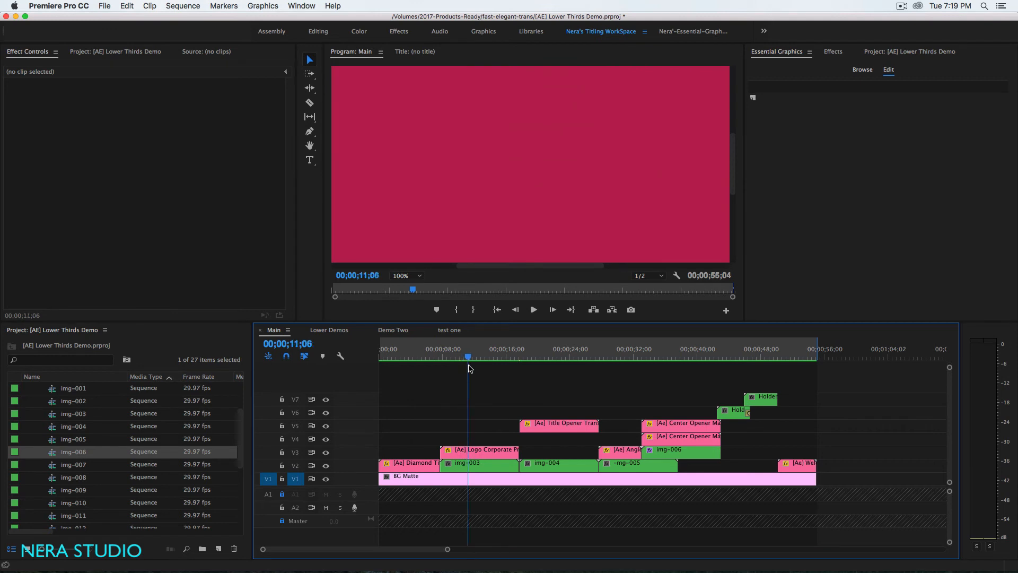
pyautogui.click(404, 274)
pyautogui.click(405, 282)
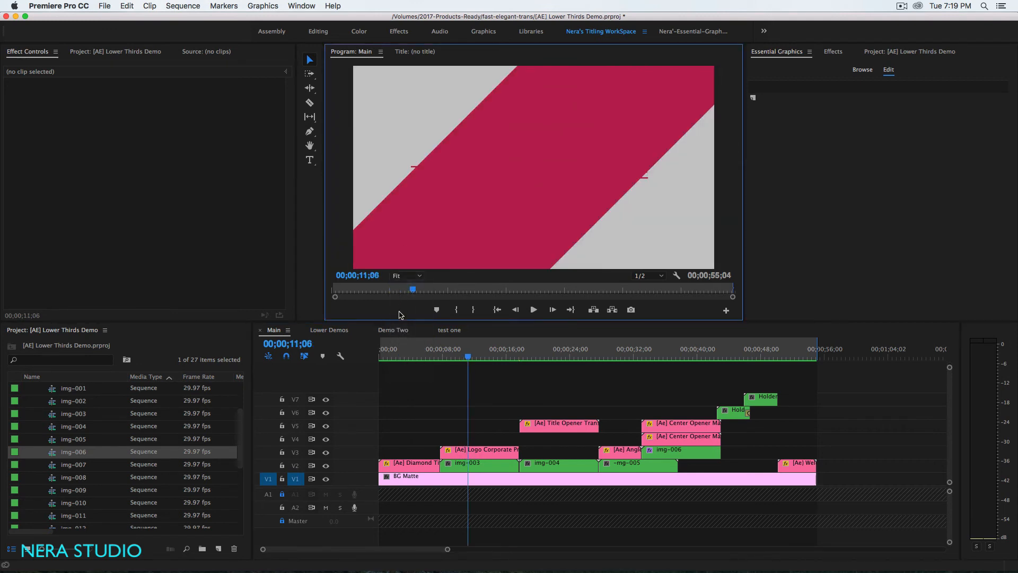
pyautogui.moveTo(465, 375)
pyautogui.mouseDown()
pyautogui.moveTo(439, 372)
pyautogui.moveTo(498, 377)
pyautogui.moveTo(466, 378)
pyautogui.mouseUp()
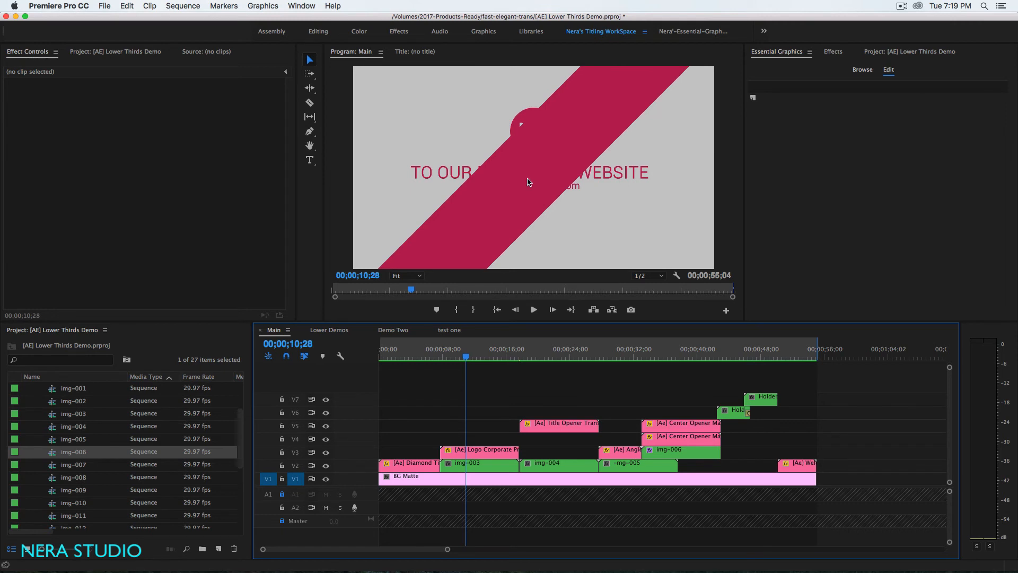
# Step: Return to the test one sequence and place img-005 on V1 after the Big Letters clip, around 00;00;25;00
pyautogui.click(452, 330)
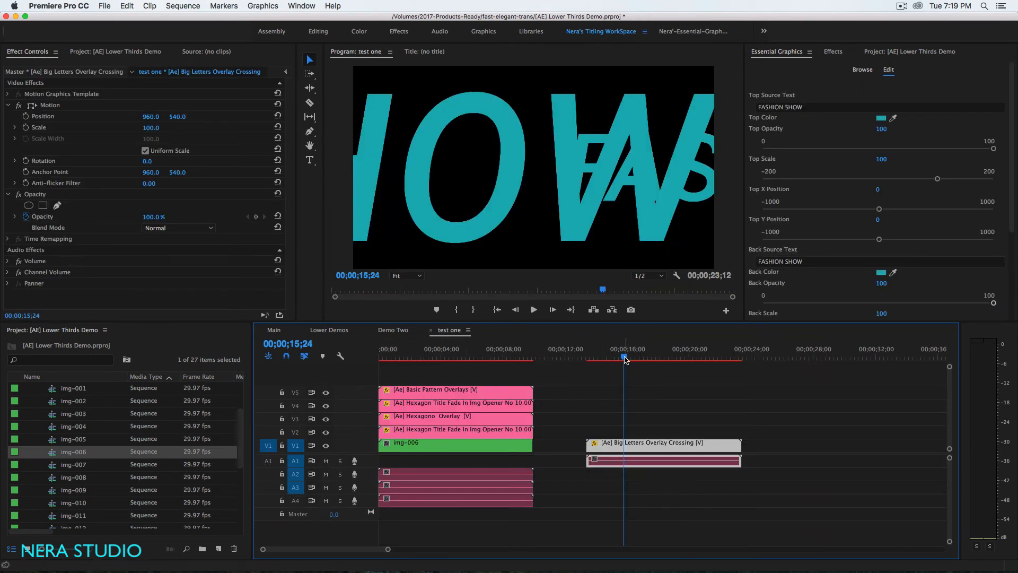
pyautogui.moveTo(629, 354); pyautogui.dragTo(794, 353)
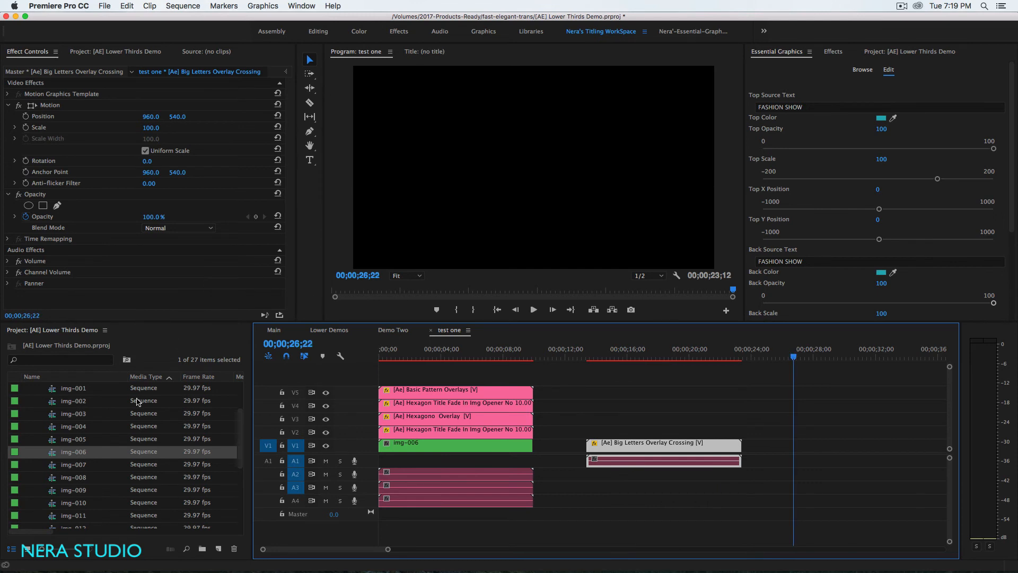
pyautogui.moveTo(78, 443); pyautogui.dragTo(773, 455)
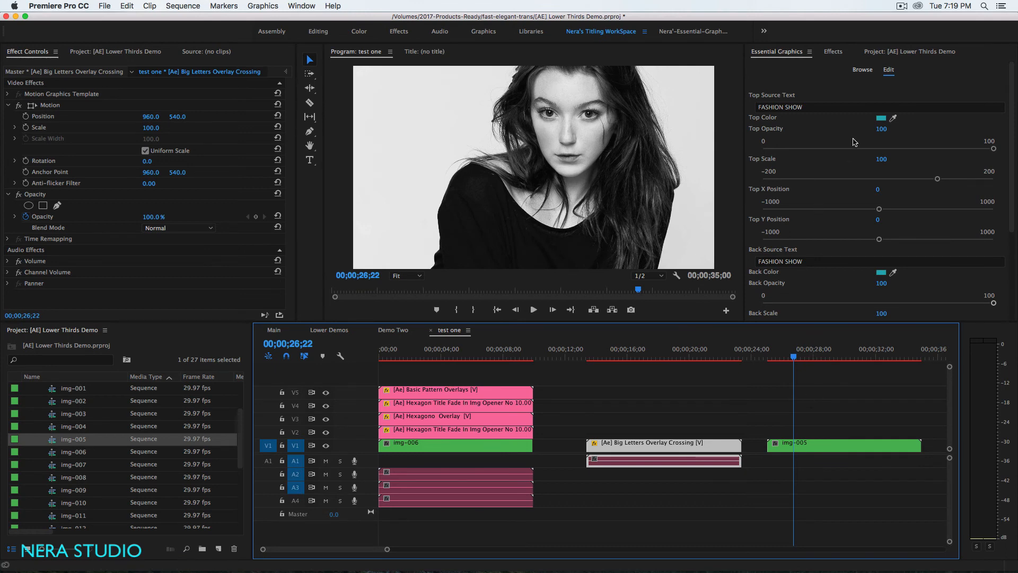
# Step: Add the Logo Corporate Promo Opener In & Out template on V2 above img-005 and scrub to its logo and company name
pyautogui.click(861, 70)
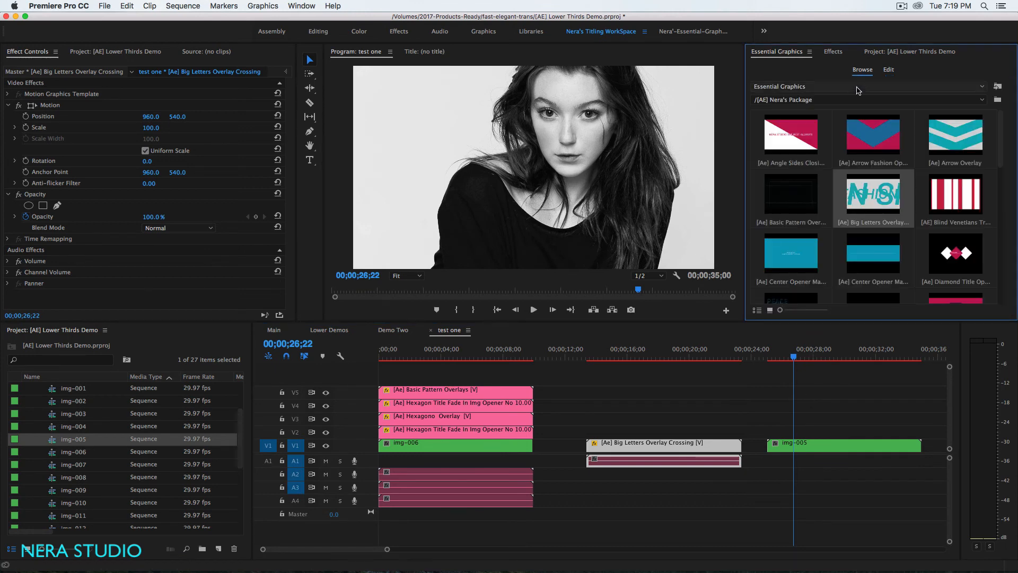
pyautogui.moveTo(999, 134); pyautogui.dragTo(1000, 184)
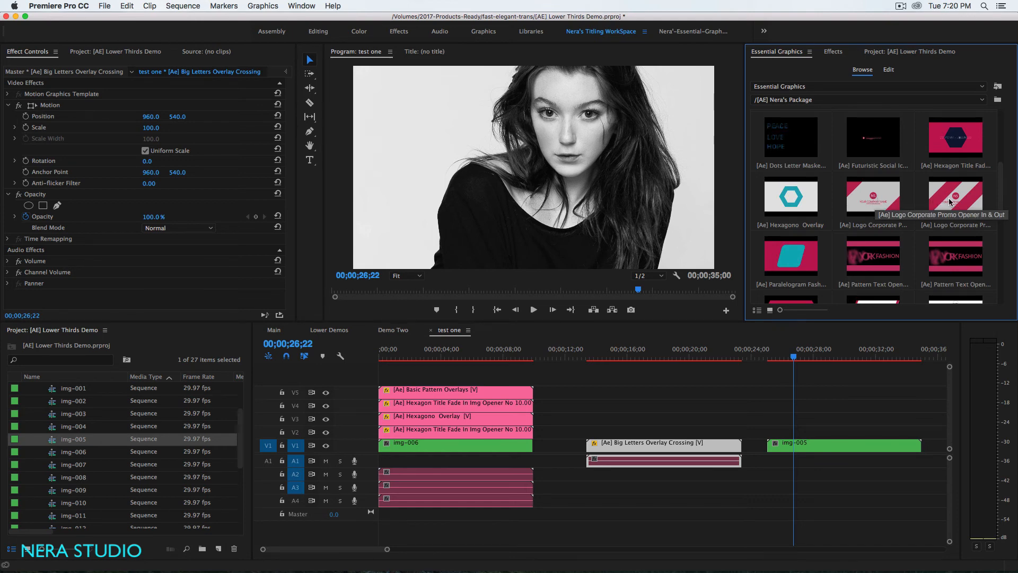
pyautogui.click(954, 211)
pyautogui.moveTo(953, 211); pyautogui.dragTo(776, 439)
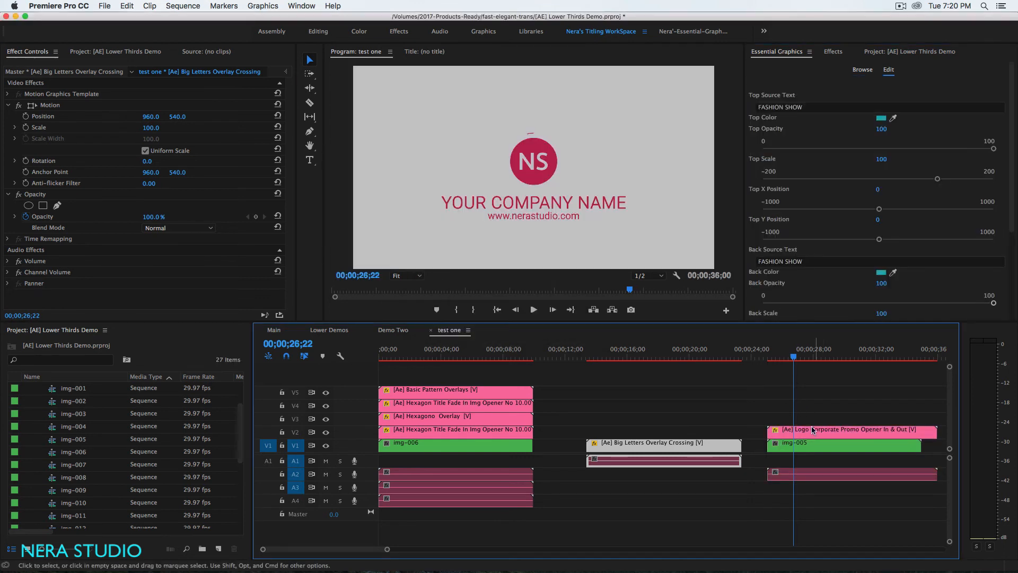
pyautogui.moveTo(789, 362)
pyautogui.mouseDown()
pyautogui.moveTo(769, 364)
pyautogui.moveTo(800, 364)
pyautogui.mouseUp()
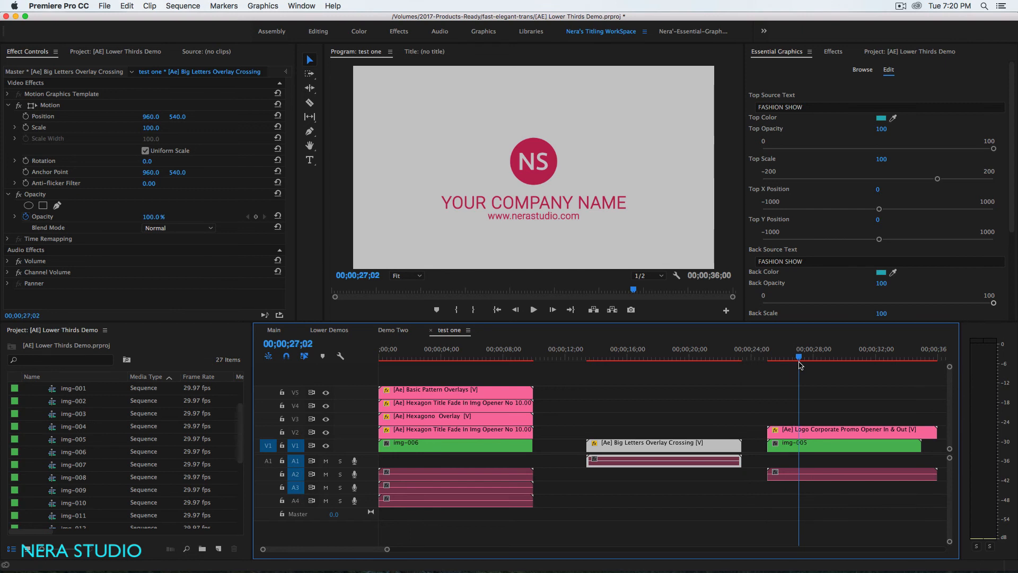
# Step: Change the logo opener's Background Color to blue (RGB 32, 146, 185)
pyautogui.click(827, 434)
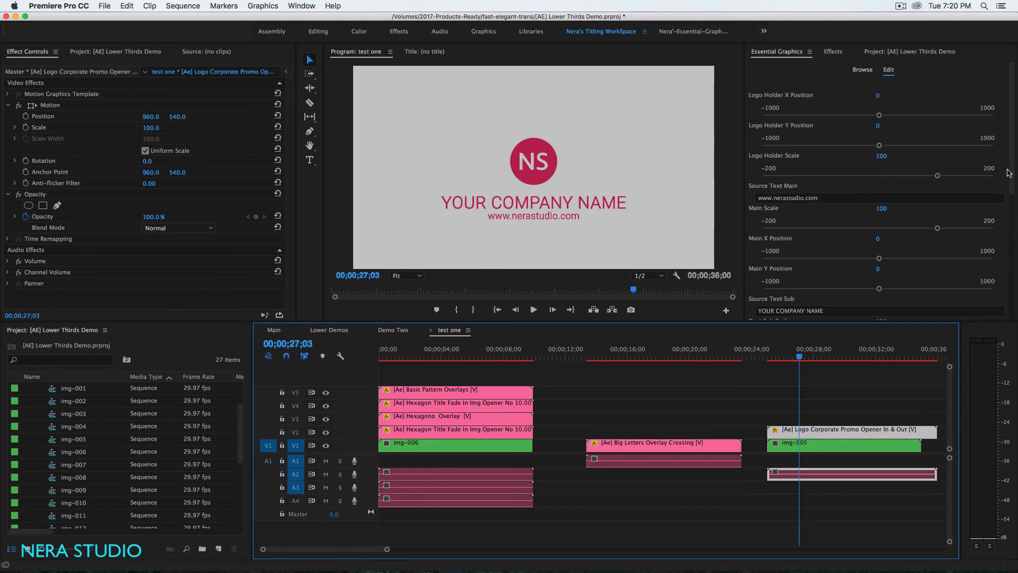
pyautogui.scroll(-10, 1007, 173)
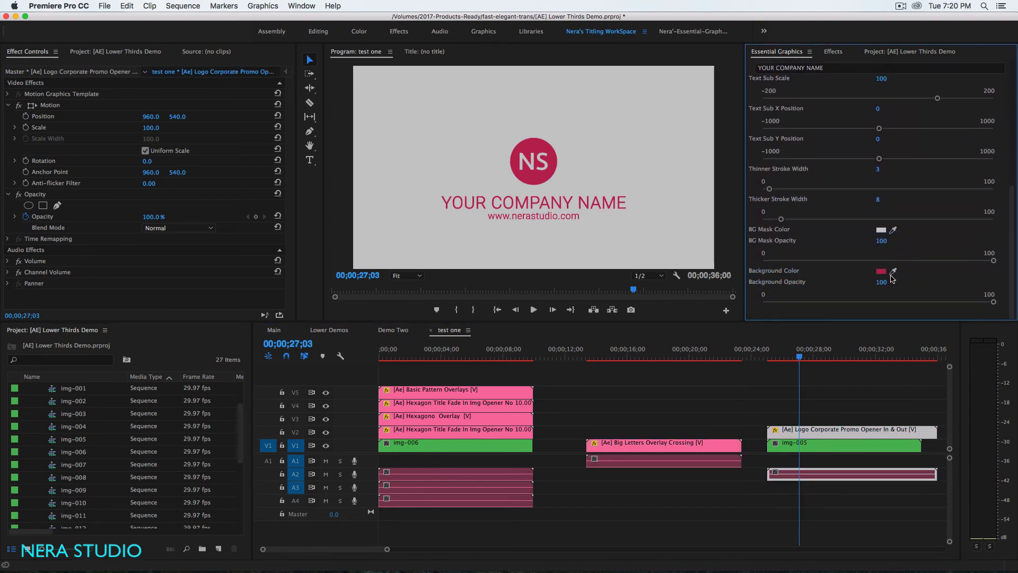
pyautogui.click(880, 271)
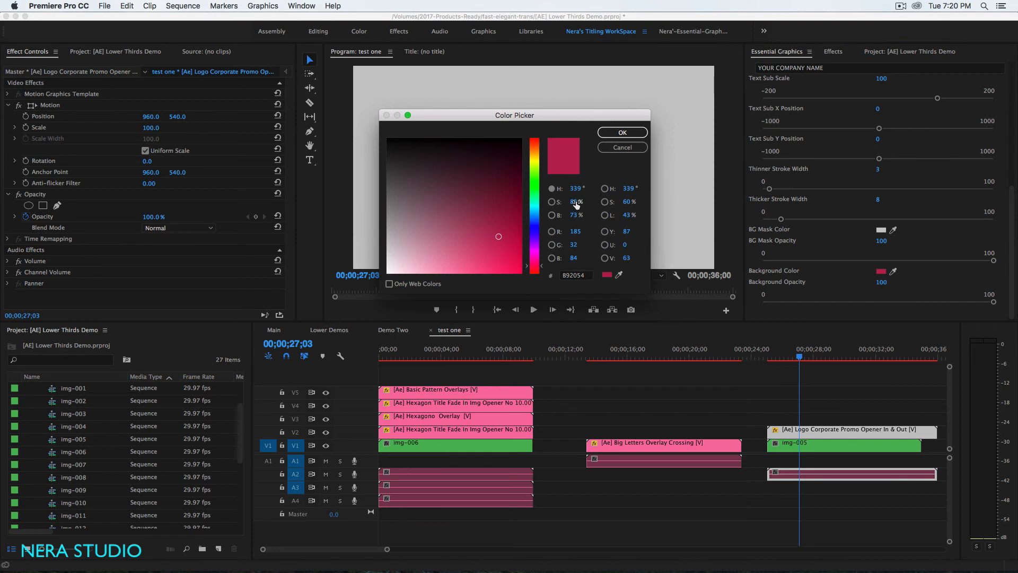
pyautogui.moveTo(535, 205)
pyautogui.mouseDown()
pyautogui.moveTo(535, 228)
pyautogui.moveTo(536, 213)
pyautogui.mouseUp()
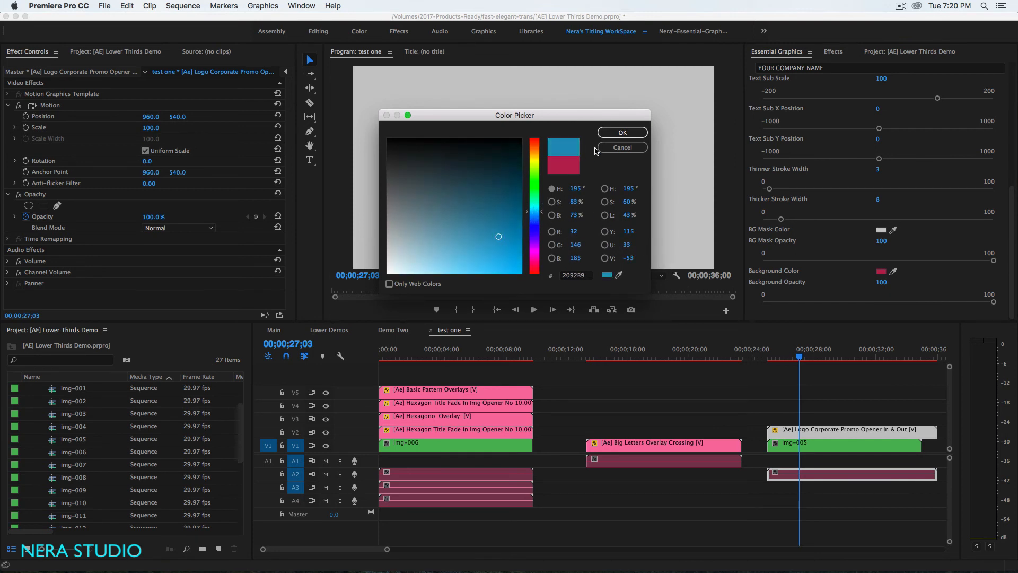
pyautogui.click(622, 132)
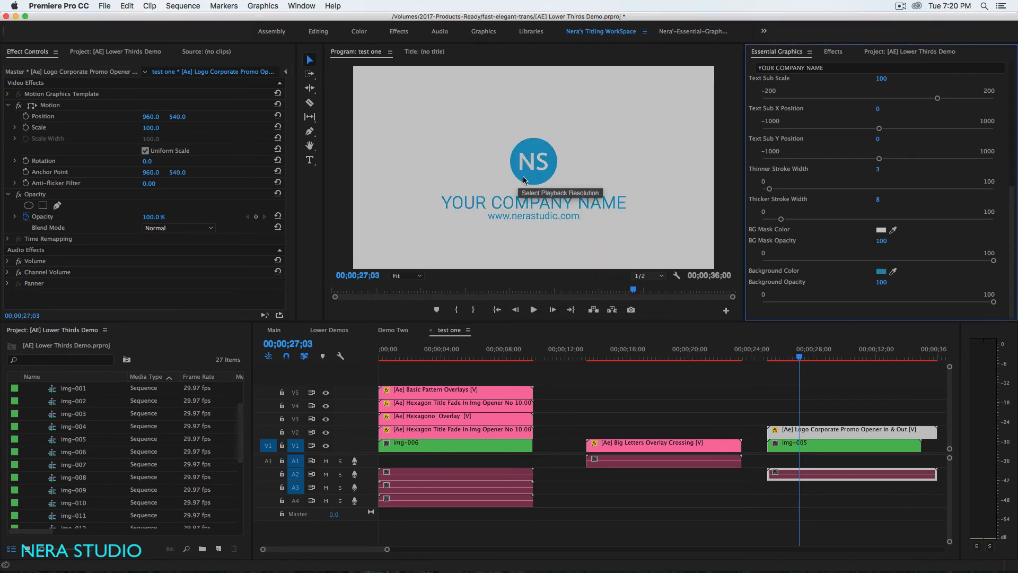
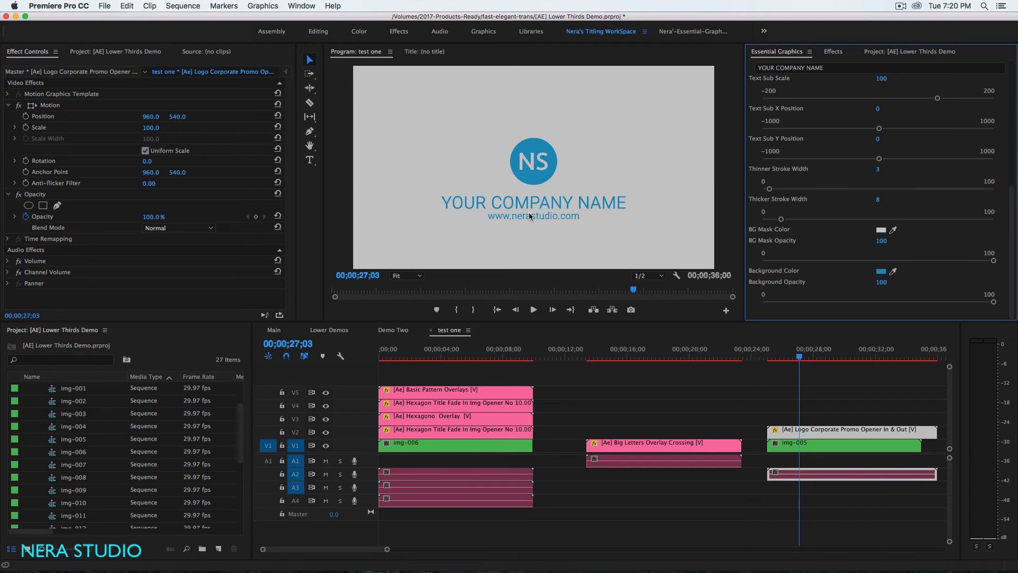
# Step: Set the logo opener's Background Opacity to 0 and check the image showing through its logo and text in an enlarged preview
pyautogui.click(881, 282)
pyautogui.write('0')
pyautogui.press('Return')
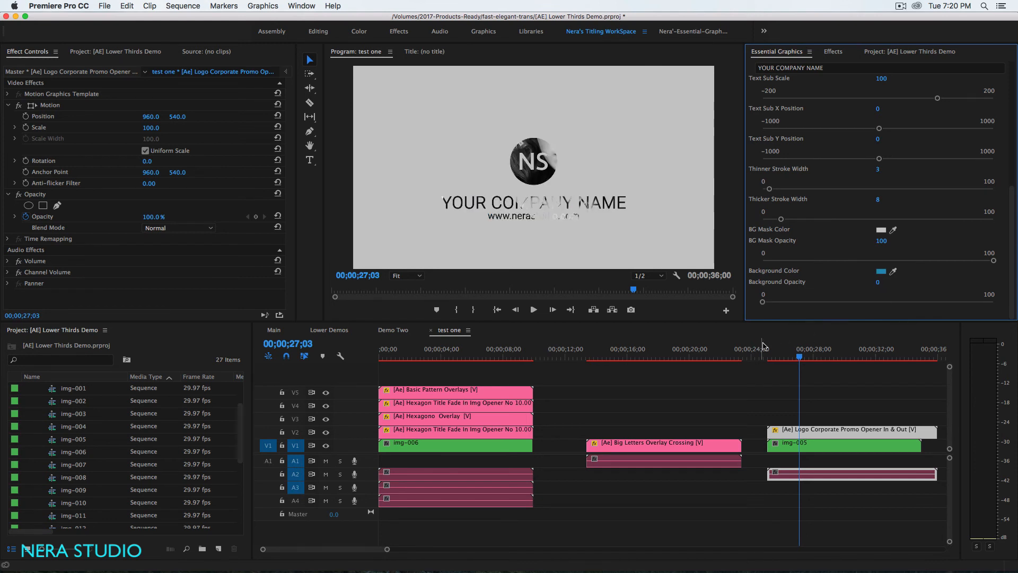
pyautogui.click(795, 358)
pyautogui.moveTo(780, 364)
pyautogui.mouseDown()
pyautogui.moveTo(771, 364)
pyautogui.moveTo(895, 374)
pyautogui.moveTo(838, 381)
pyautogui.moveTo(799, 365)
pyautogui.mouseUp()
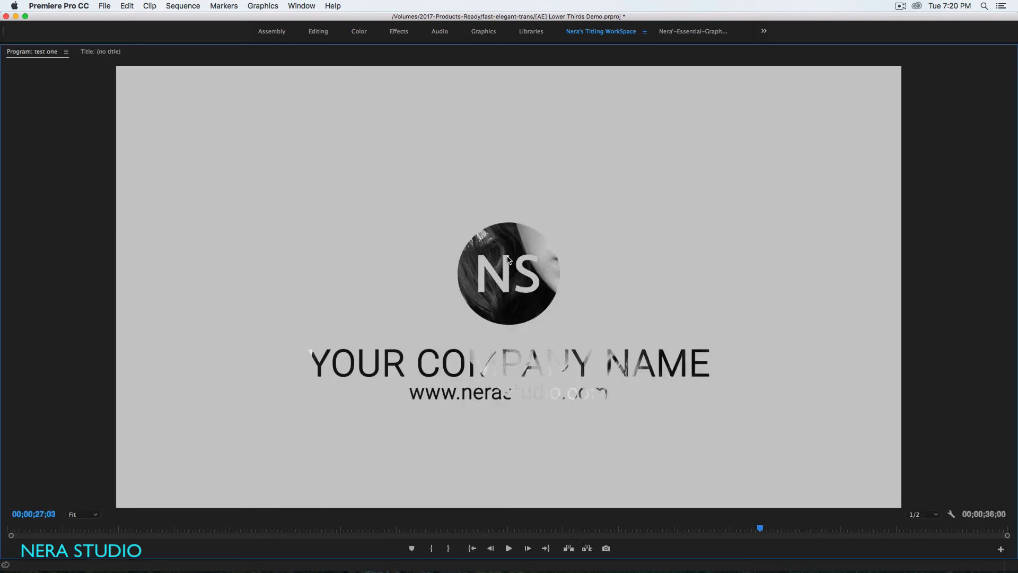
pyautogui.press('`')
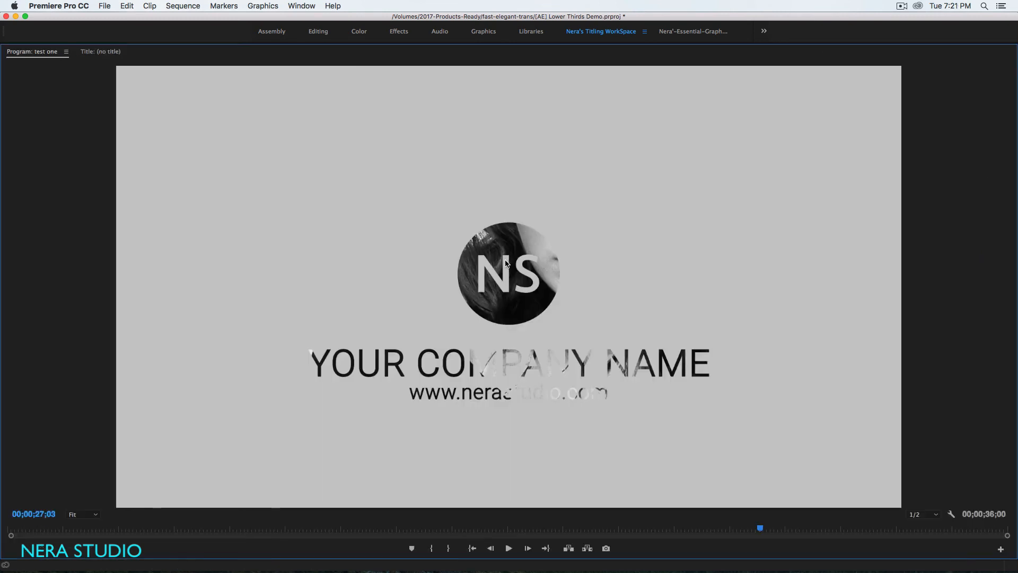
pyautogui.press('`')
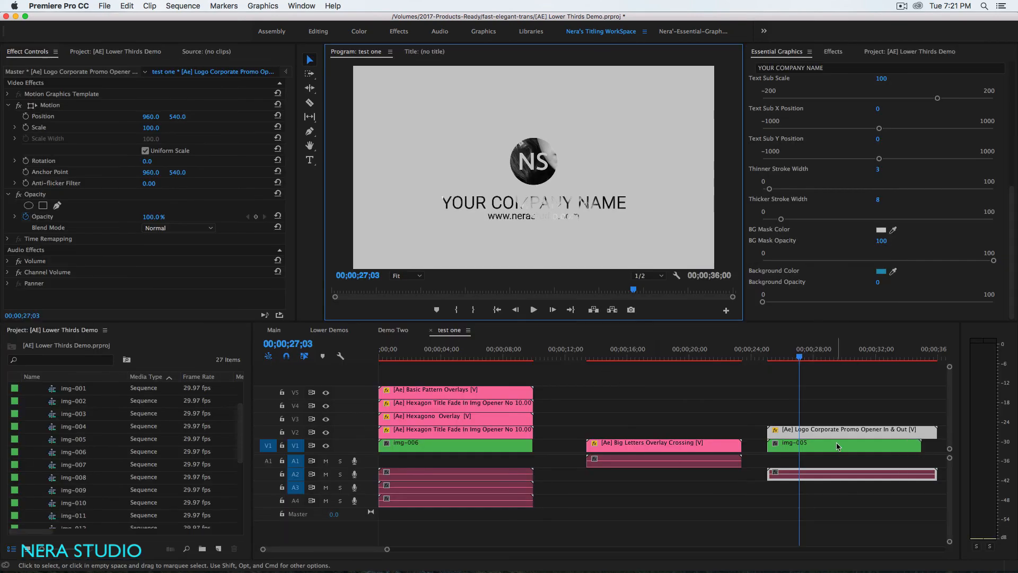
# Step: Delete the img-005 clip beneath the logo opener and open the img bin to browse its images
pyautogui.click(842, 454)
pyautogui.press('Delete')
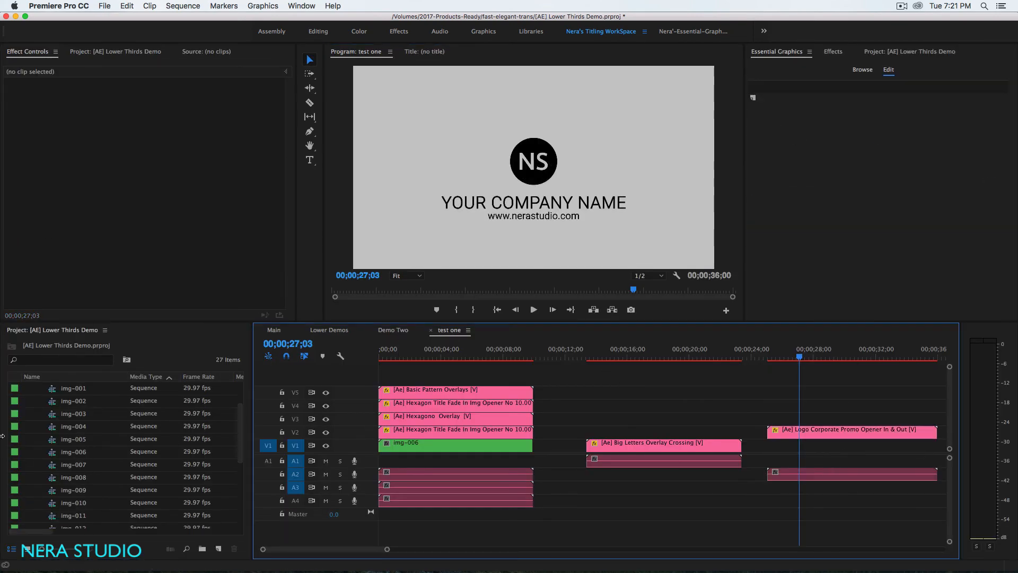
pyautogui.scroll(3, 159, 430)
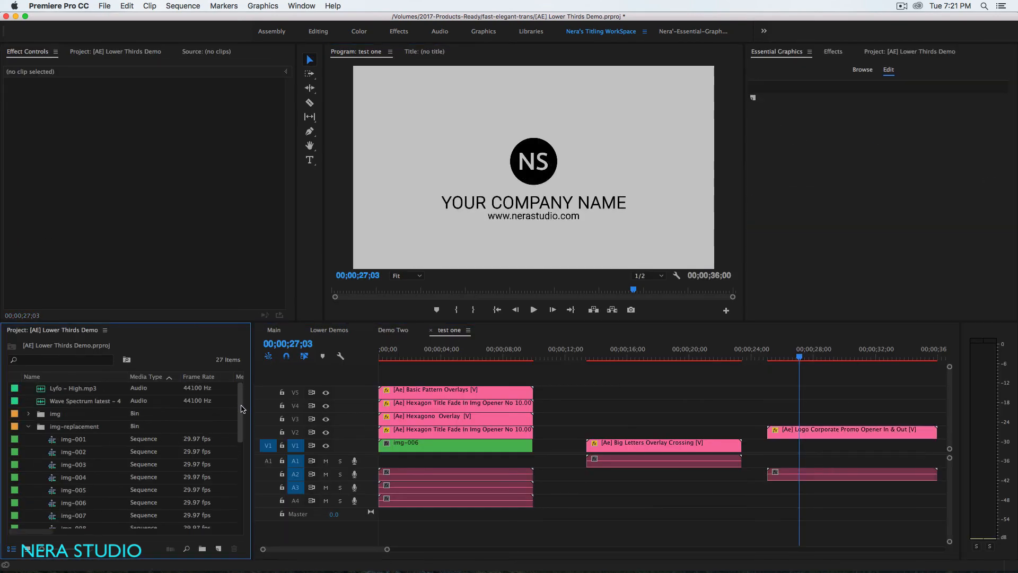
pyautogui.doubleClick(42, 417)
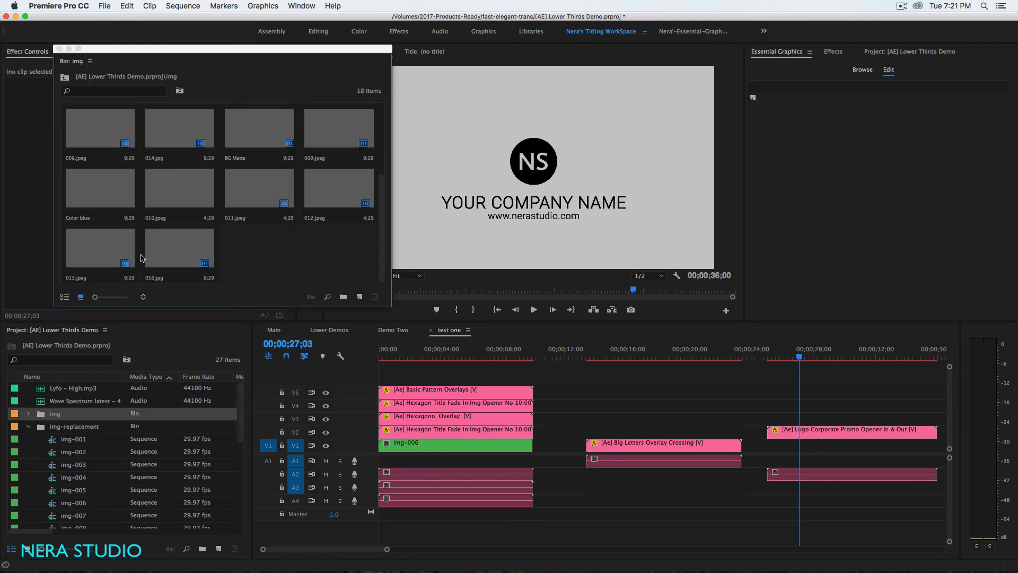
pyautogui.scroll(5, 142, 258)
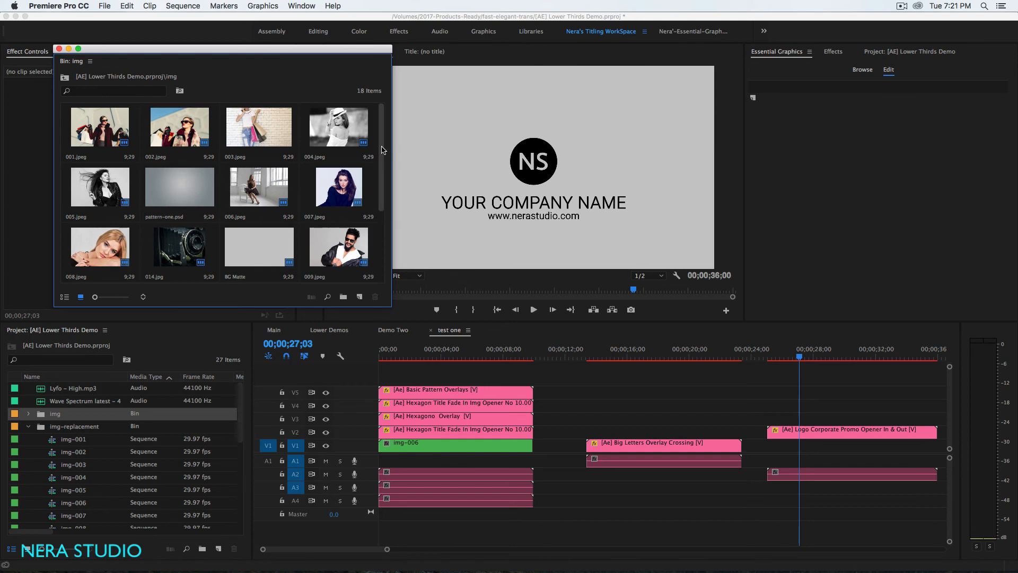
# Step: Place 001.jpeg from the img bin on V1 beneath the Logo Corporate Promo Opener and move the playhead to 00;00;27;15
pyautogui.moveTo(382, 154)
pyautogui.mouseDown()
pyautogui.moveTo(378, 229)
pyautogui.moveTo(382, 145)
pyautogui.mouseUp()
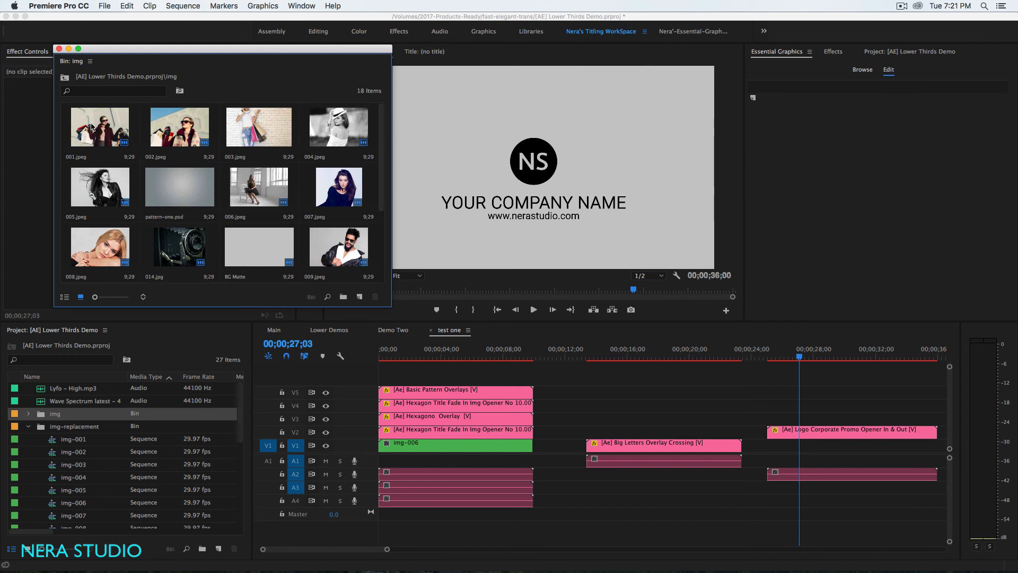
pyautogui.moveTo(91, 126); pyautogui.dragTo(778, 459)
pyautogui.moveTo(798, 356)
pyautogui.mouseDown()
pyautogui.moveTo(784, 360)
pyautogui.moveTo(814, 365)
pyautogui.moveTo(806, 367)
pyautogui.mouseUp()
# Step: Close the img bin and check the image through the logo and company name in an enlarged preview at 100% zoom
pyautogui.click(584, 232)
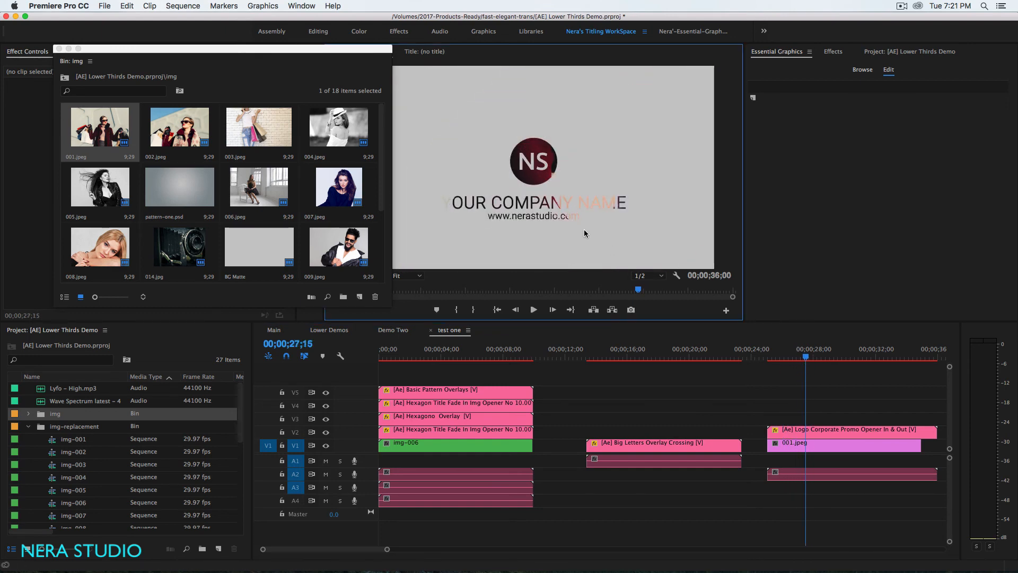
pyautogui.press('`')
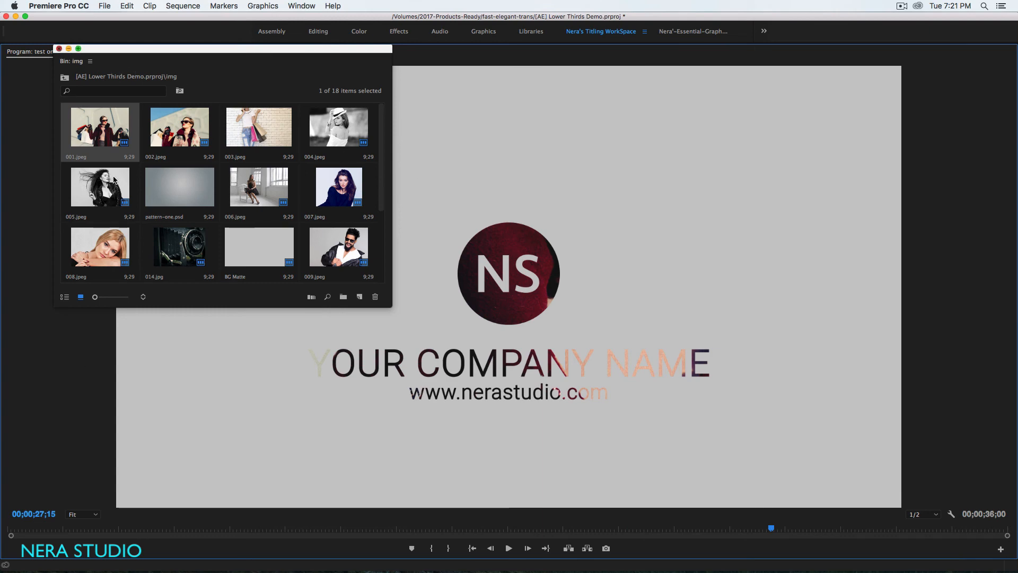
pyautogui.click(59, 48)
pyautogui.click(79, 521)
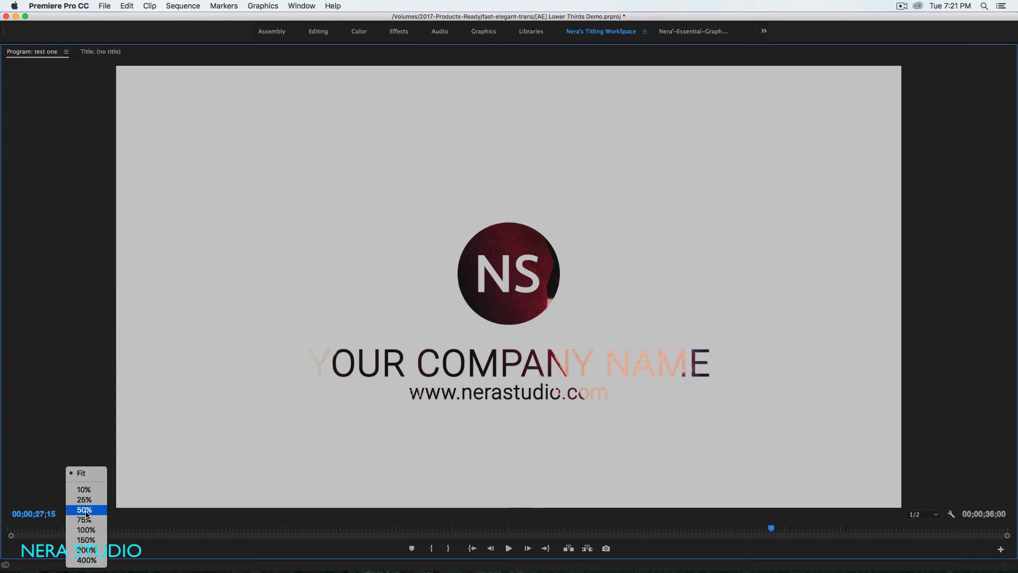
pyautogui.click(86, 530)
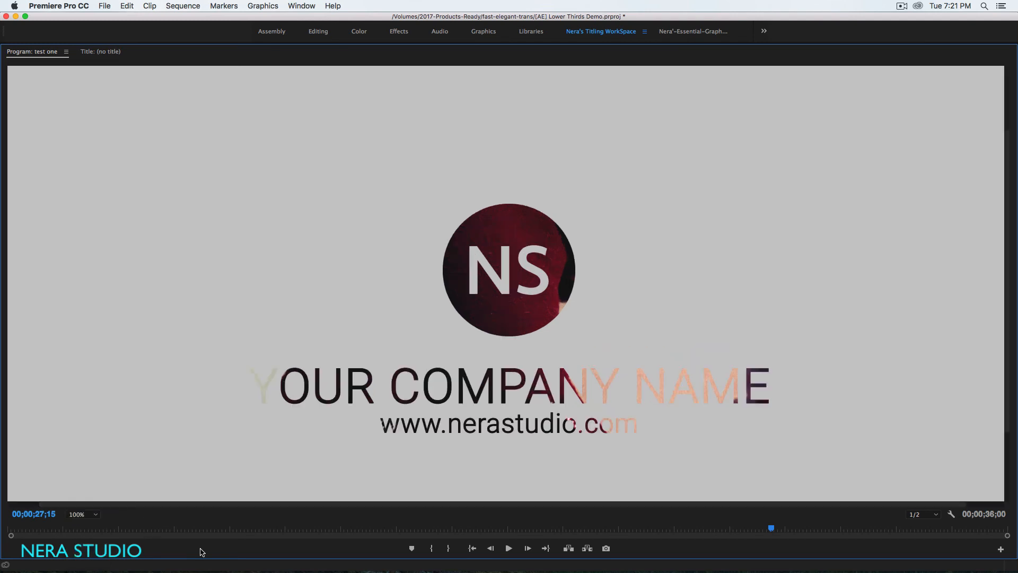
pyautogui.moveTo(773, 532)
pyautogui.mouseDown()
pyautogui.moveTo(680, 528)
pyautogui.moveTo(788, 532)
pyautogui.moveTo(763, 532)
pyautogui.mouseUp()
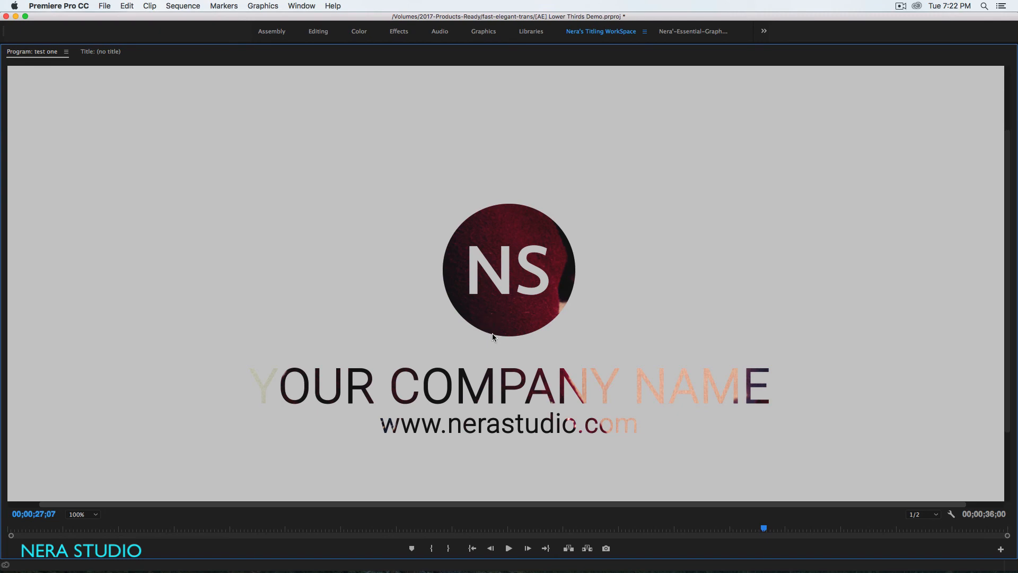
pyautogui.press('`')
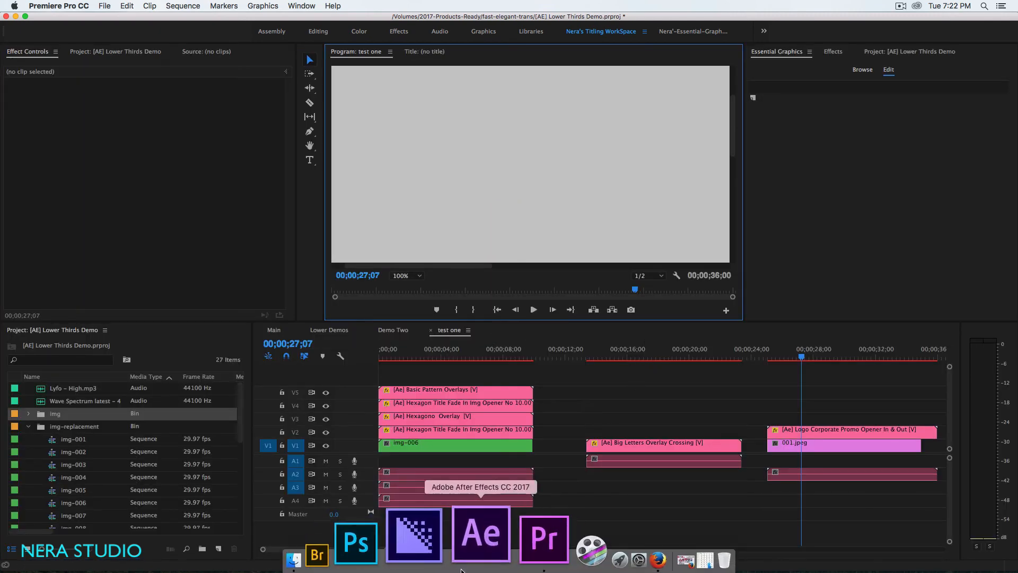
# Step: Switch to Firefox and review the Premiere Pro 2017 motion templates screenshots page and Nera Studio's Projects page
pyautogui.click(565, 554)
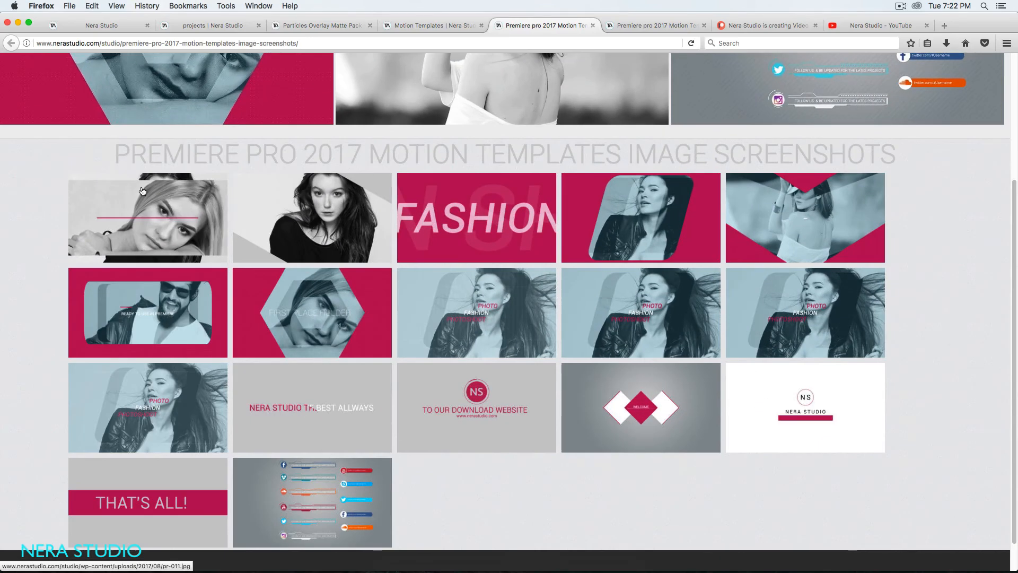
pyautogui.scroll(5, 85, 174)
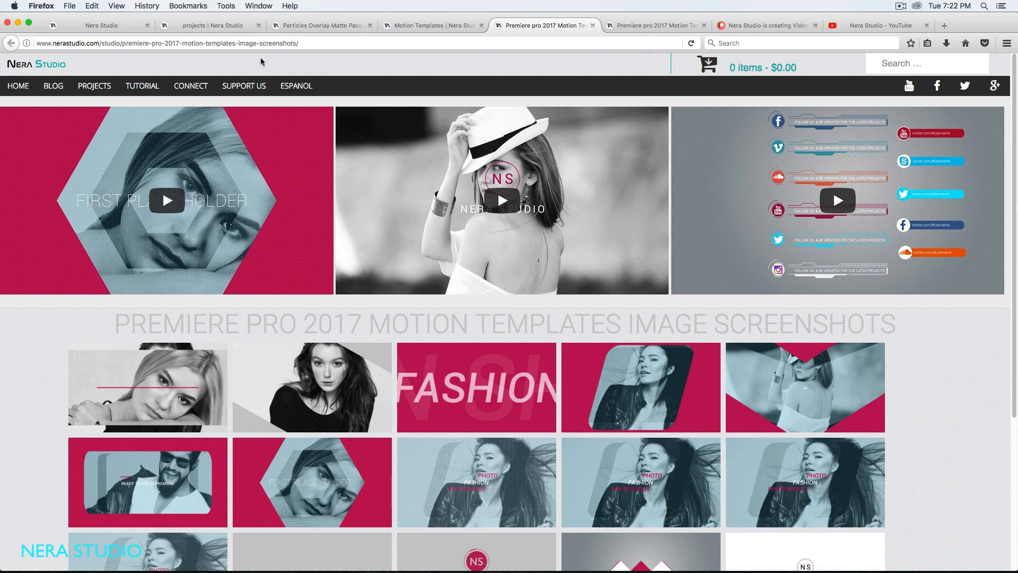
pyautogui.click(210, 30)
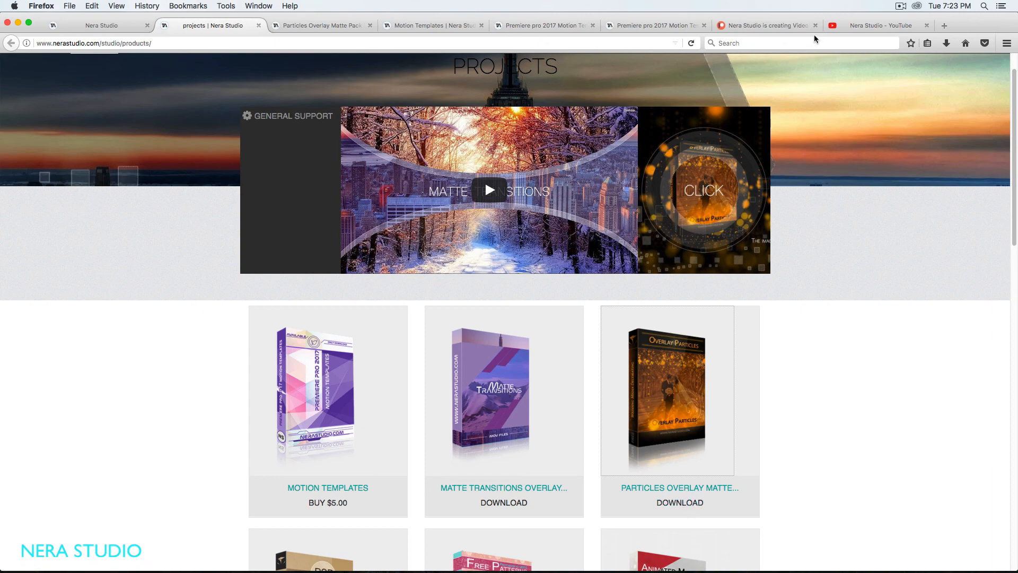
# Step: Browse Nera Studio's Patreon posts and rewards, and view the videos page of its YouTube channel
pyautogui.click(781, 26)
pyautogui.scroll(-5, 127, 405)
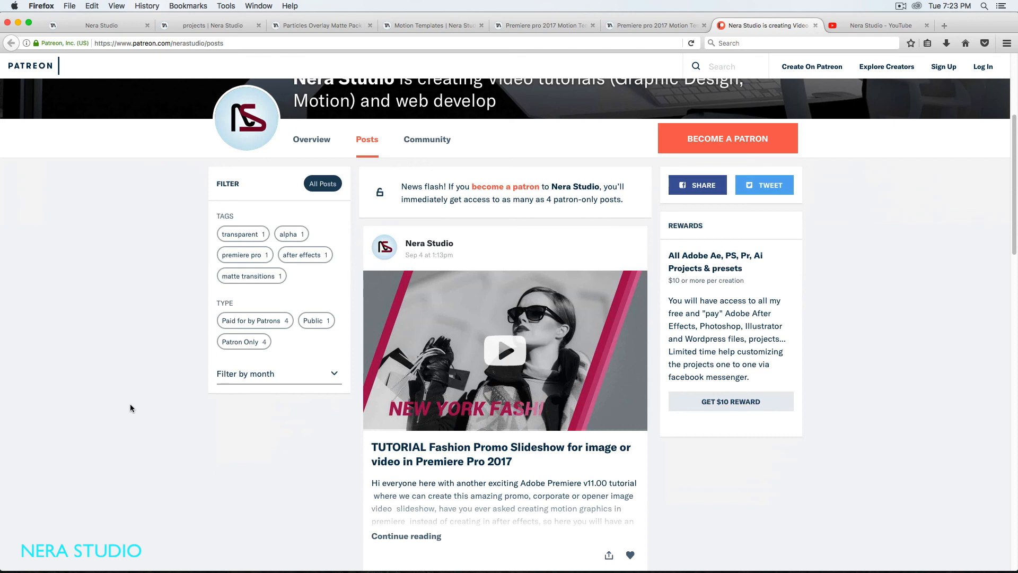
pyautogui.scroll(3, 138, 401)
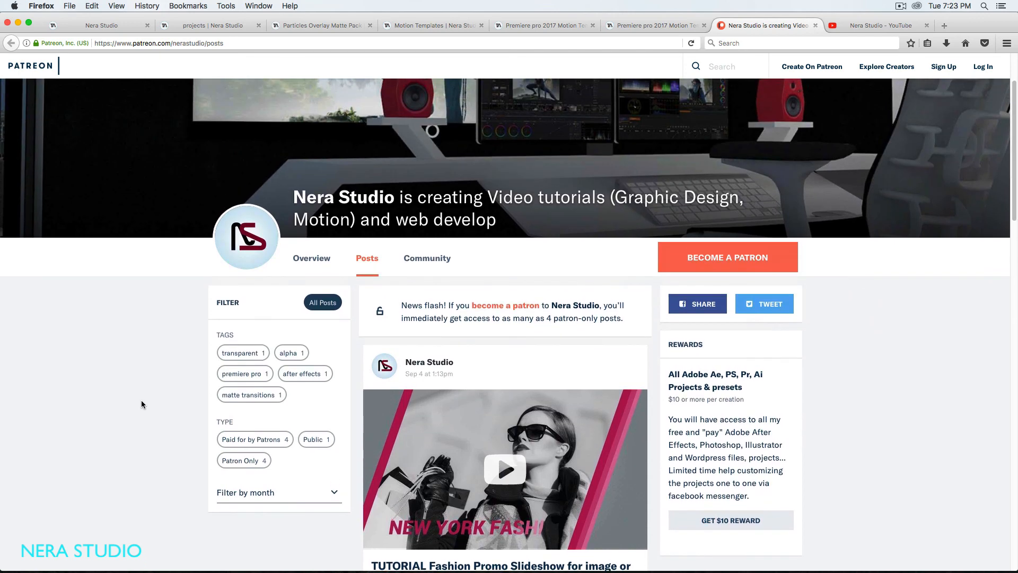
pyautogui.scroll(-5, 141, 402)
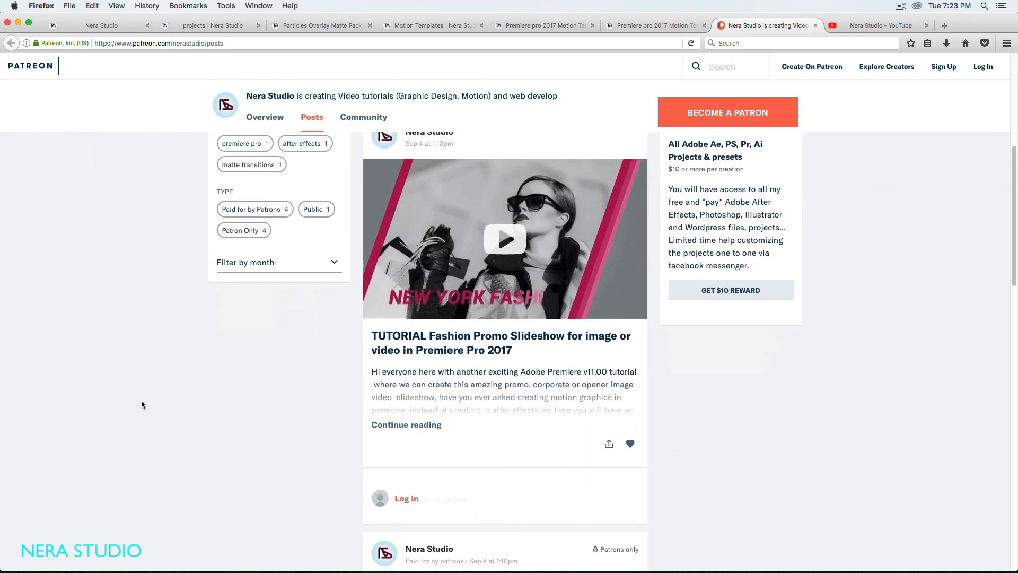
pyautogui.scroll(3, 243, 312)
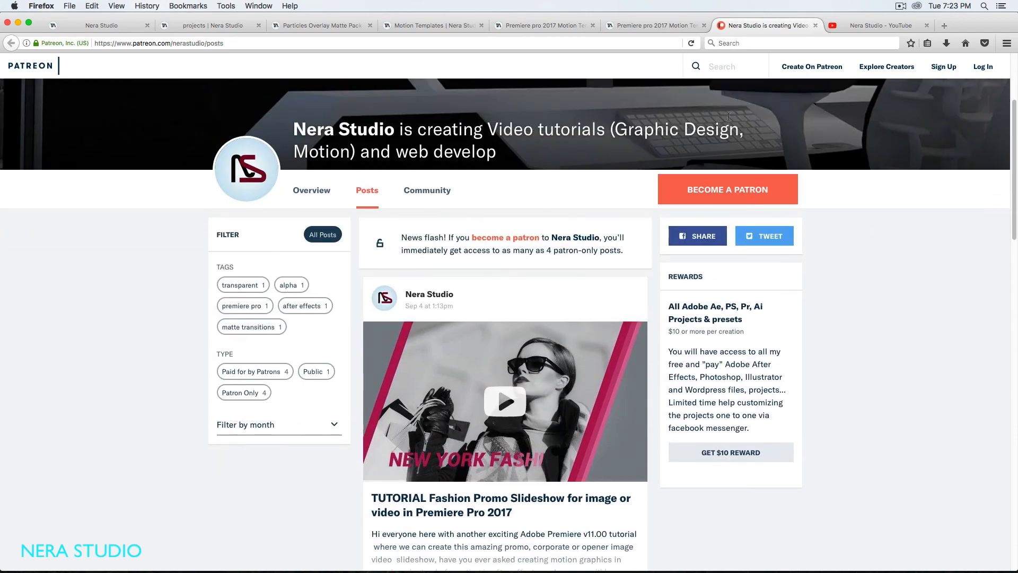
pyautogui.click(869, 25)
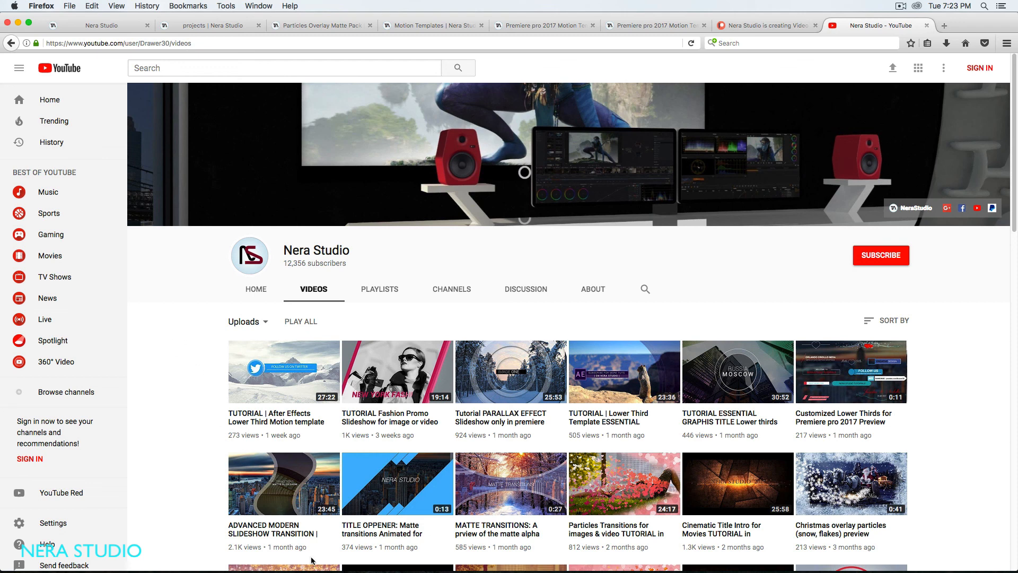
pyautogui.moveTo(384, 572)
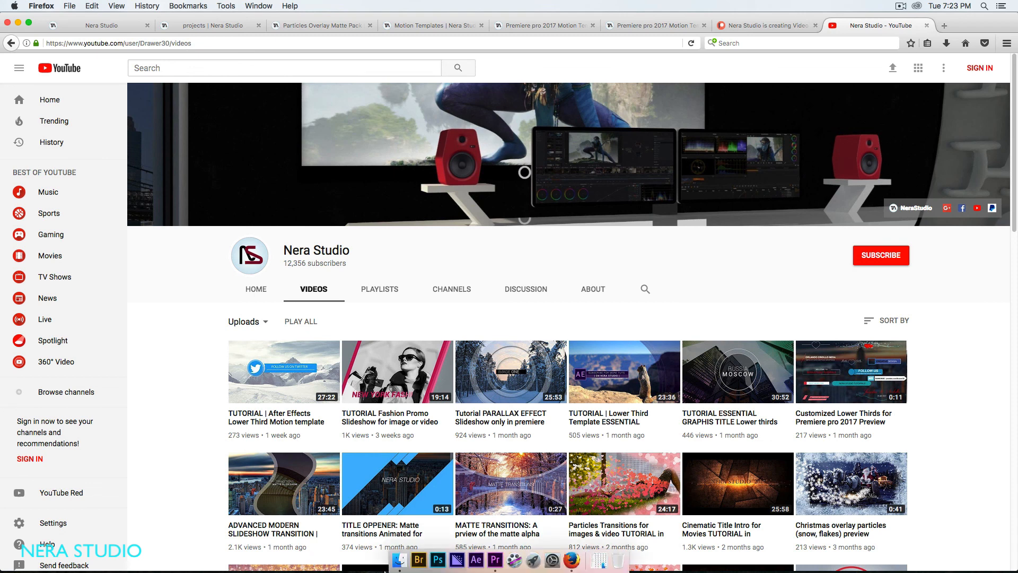
# Step: Return to the Nera Studio site, view the Particles Overlay Matte Pack page and browse the products on the Projects page
pyautogui.click(531, 25)
pyautogui.click(276, 26)
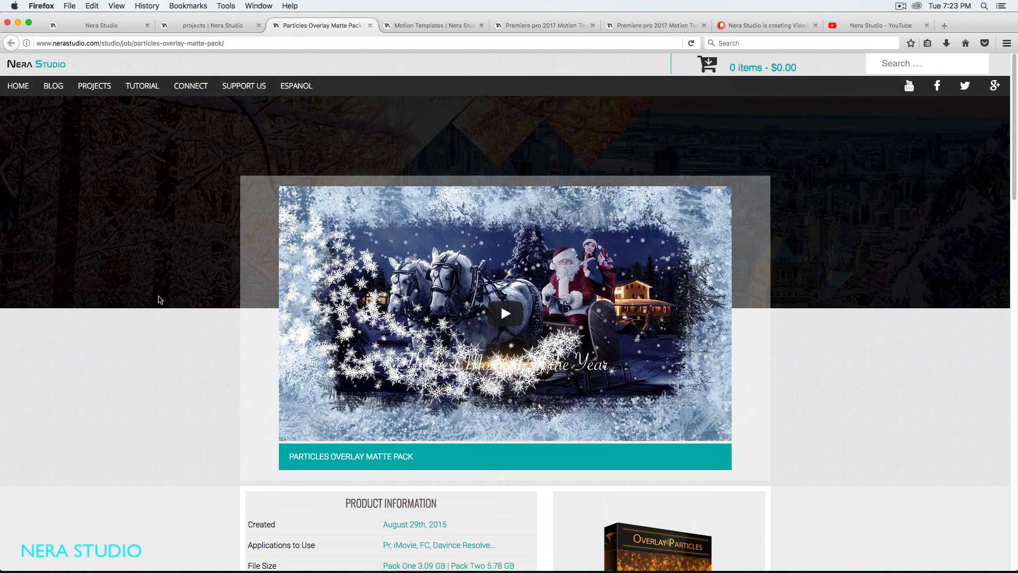
pyautogui.click(209, 26)
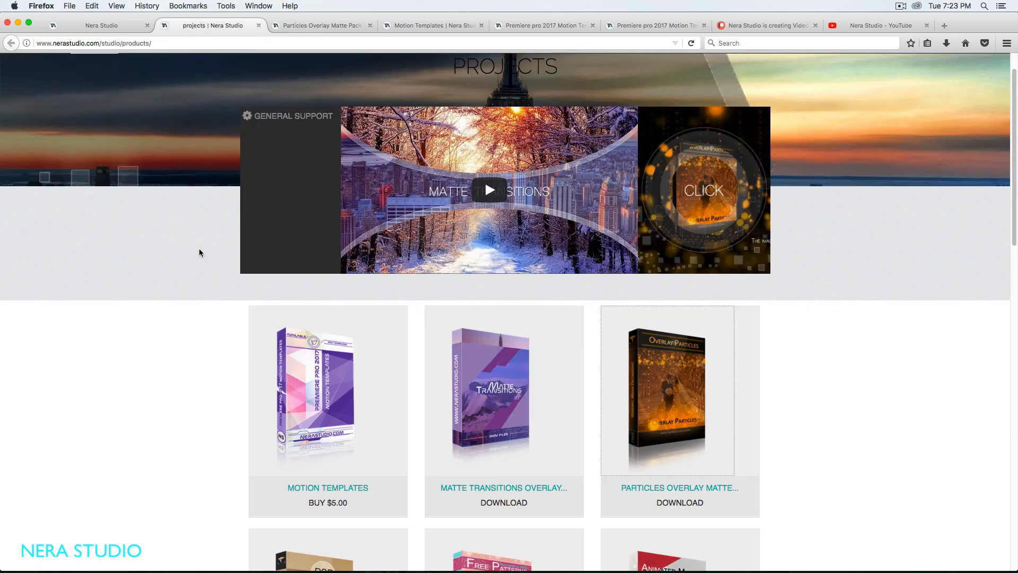
pyautogui.scroll(-3, 168, 361)
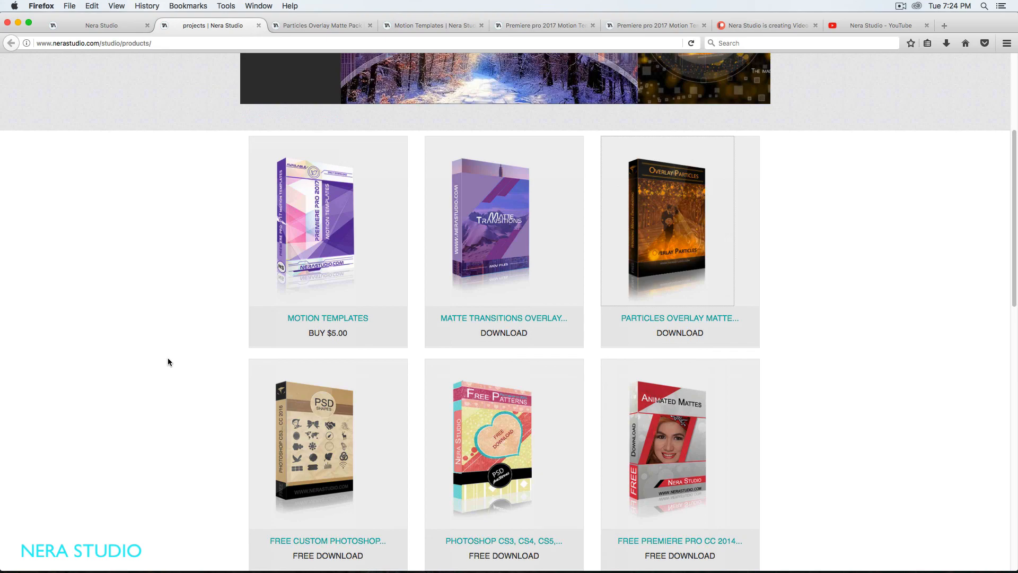
# Step: Switch back to Premiere Pro, select the Basic Pattern Overlays clip on V5 and move the playhead to 00;00;04;06
pyautogui.click(497, 552)
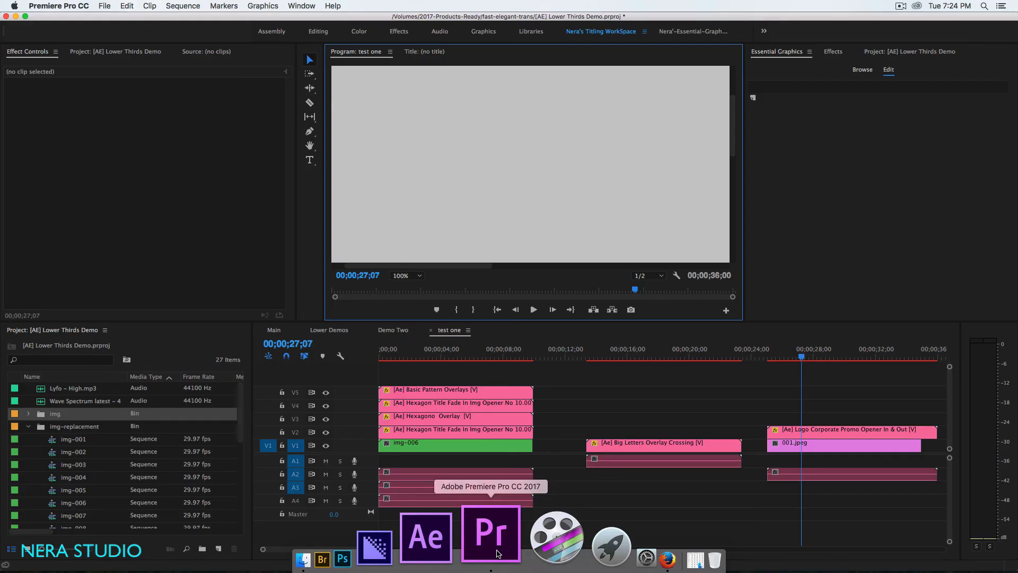
pyautogui.click(466, 392)
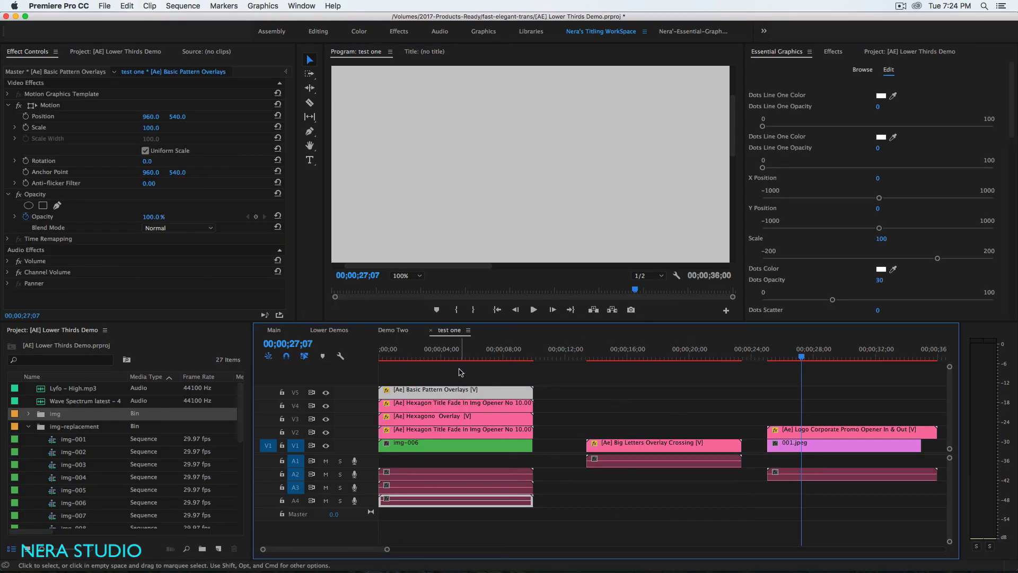
pyautogui.moveTo(466, 356); pyautogui.dragTo(443, 357)
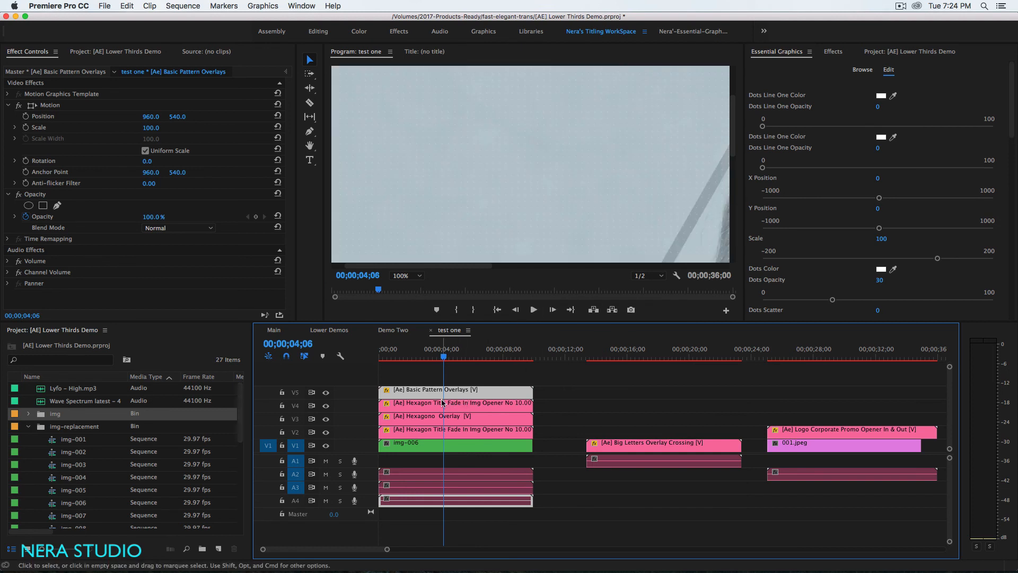